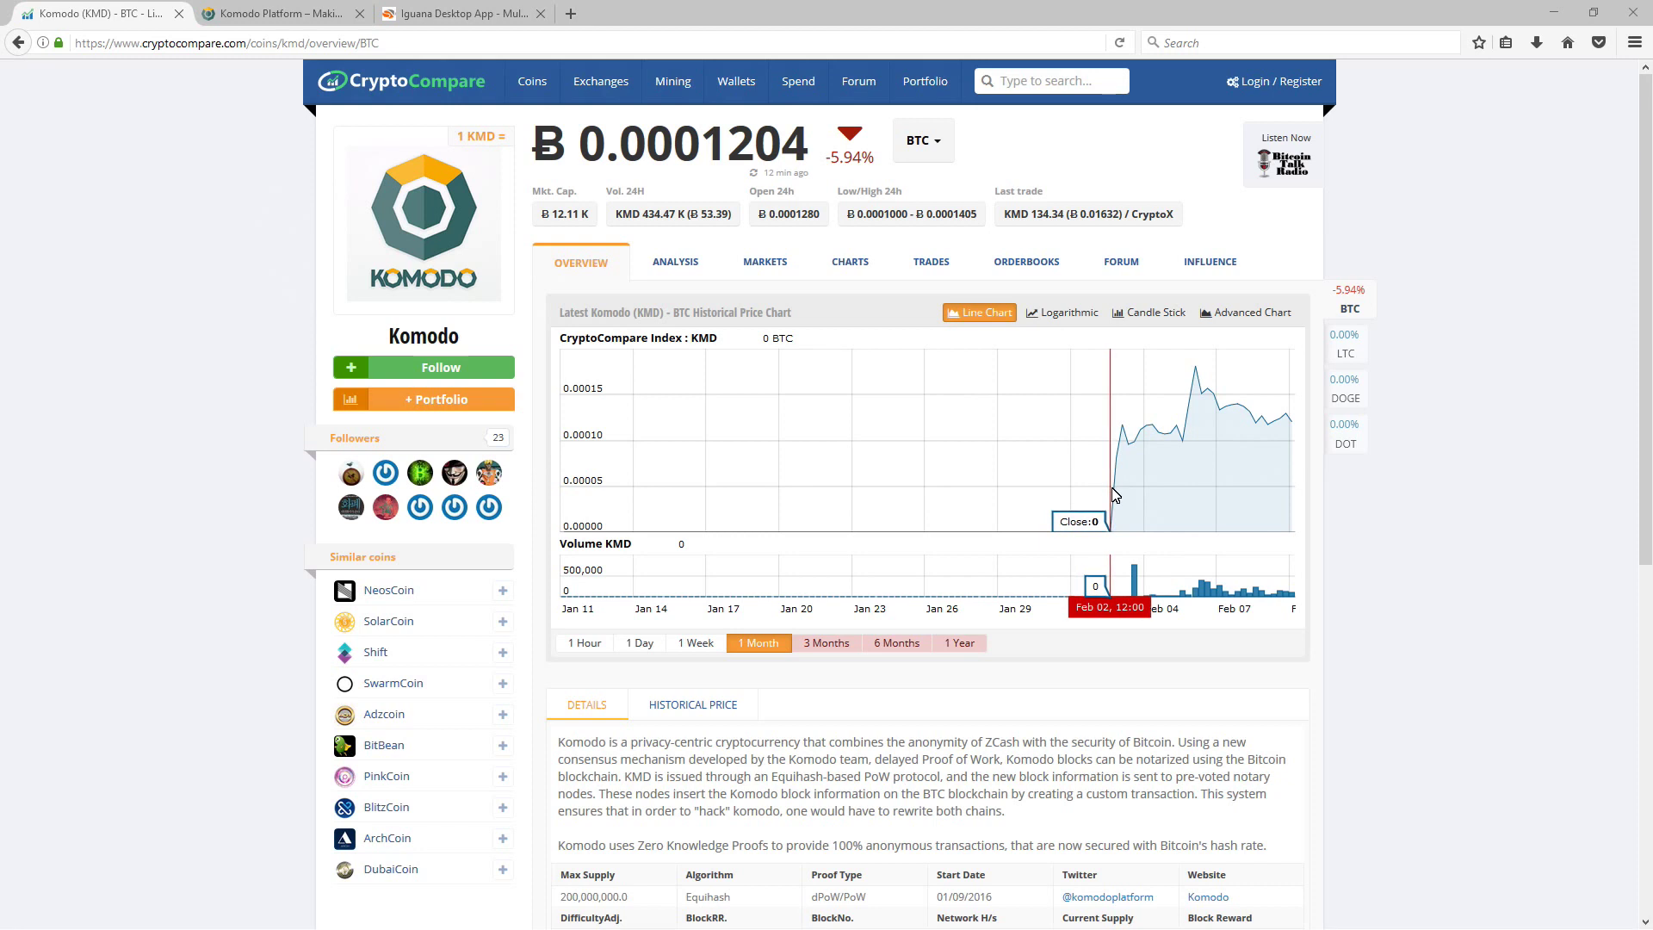
Step: Scroll the CryptoCompare KMD page down to the details table showing the 200,000,000 max supply
scroll(1113, 494, down, 5)
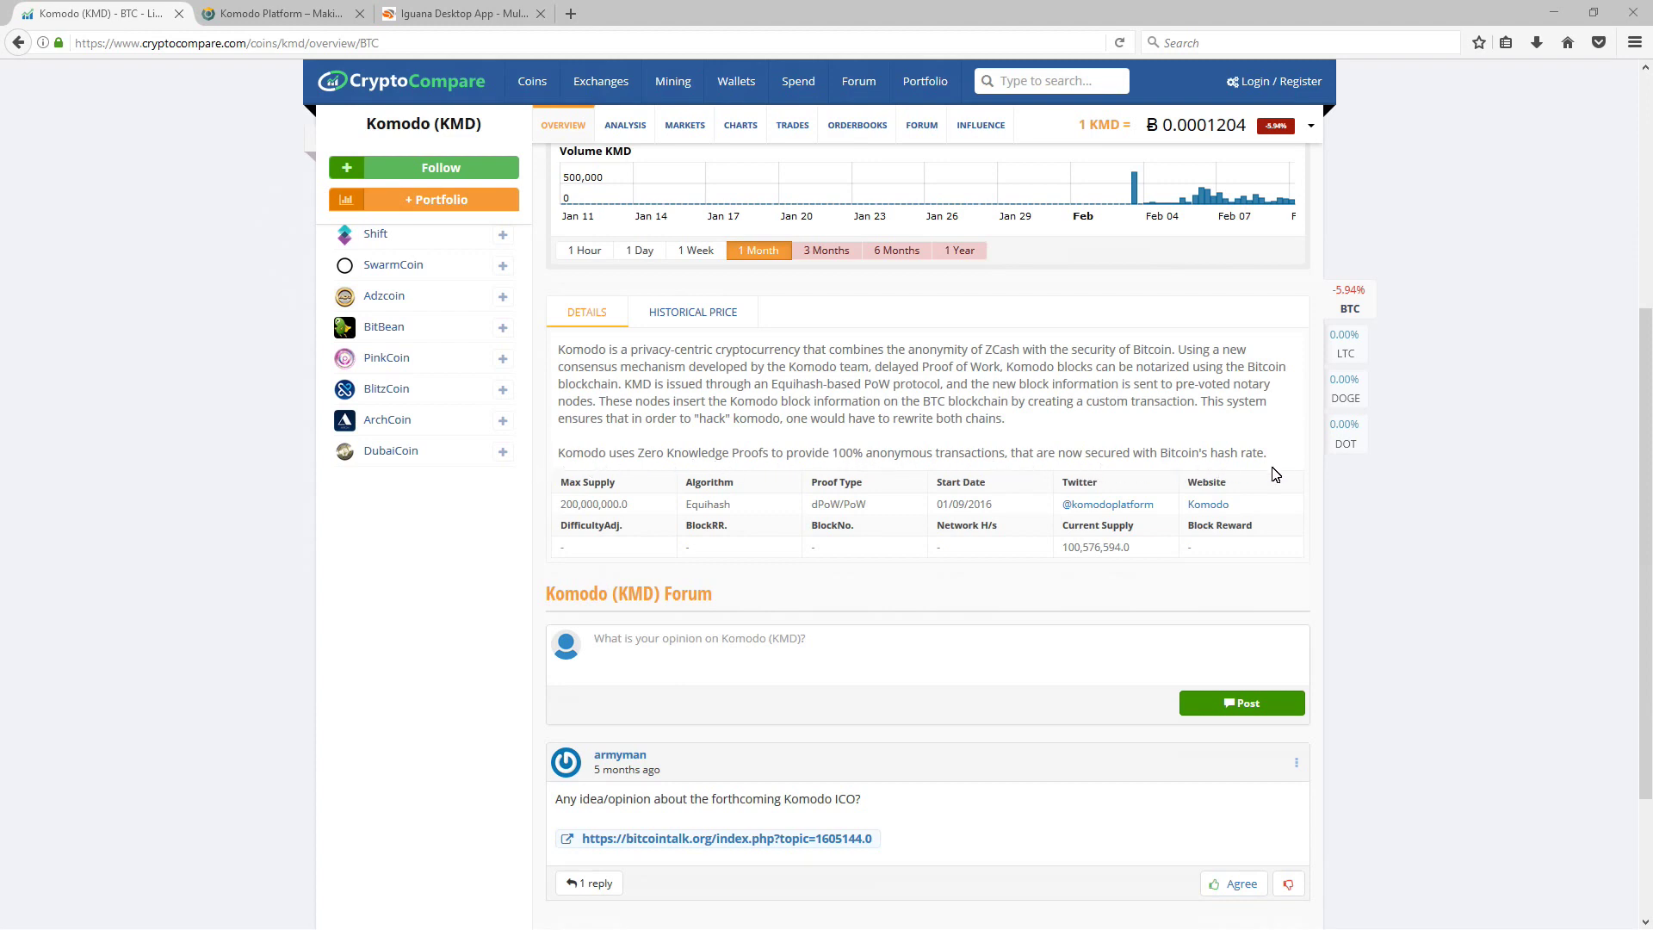
Step: Highlight KMD's max supply, Equihash, dPoW/PoW, 01/09/2016 start and current supply, then switch to Komodo Platform
double_click(594, 509)
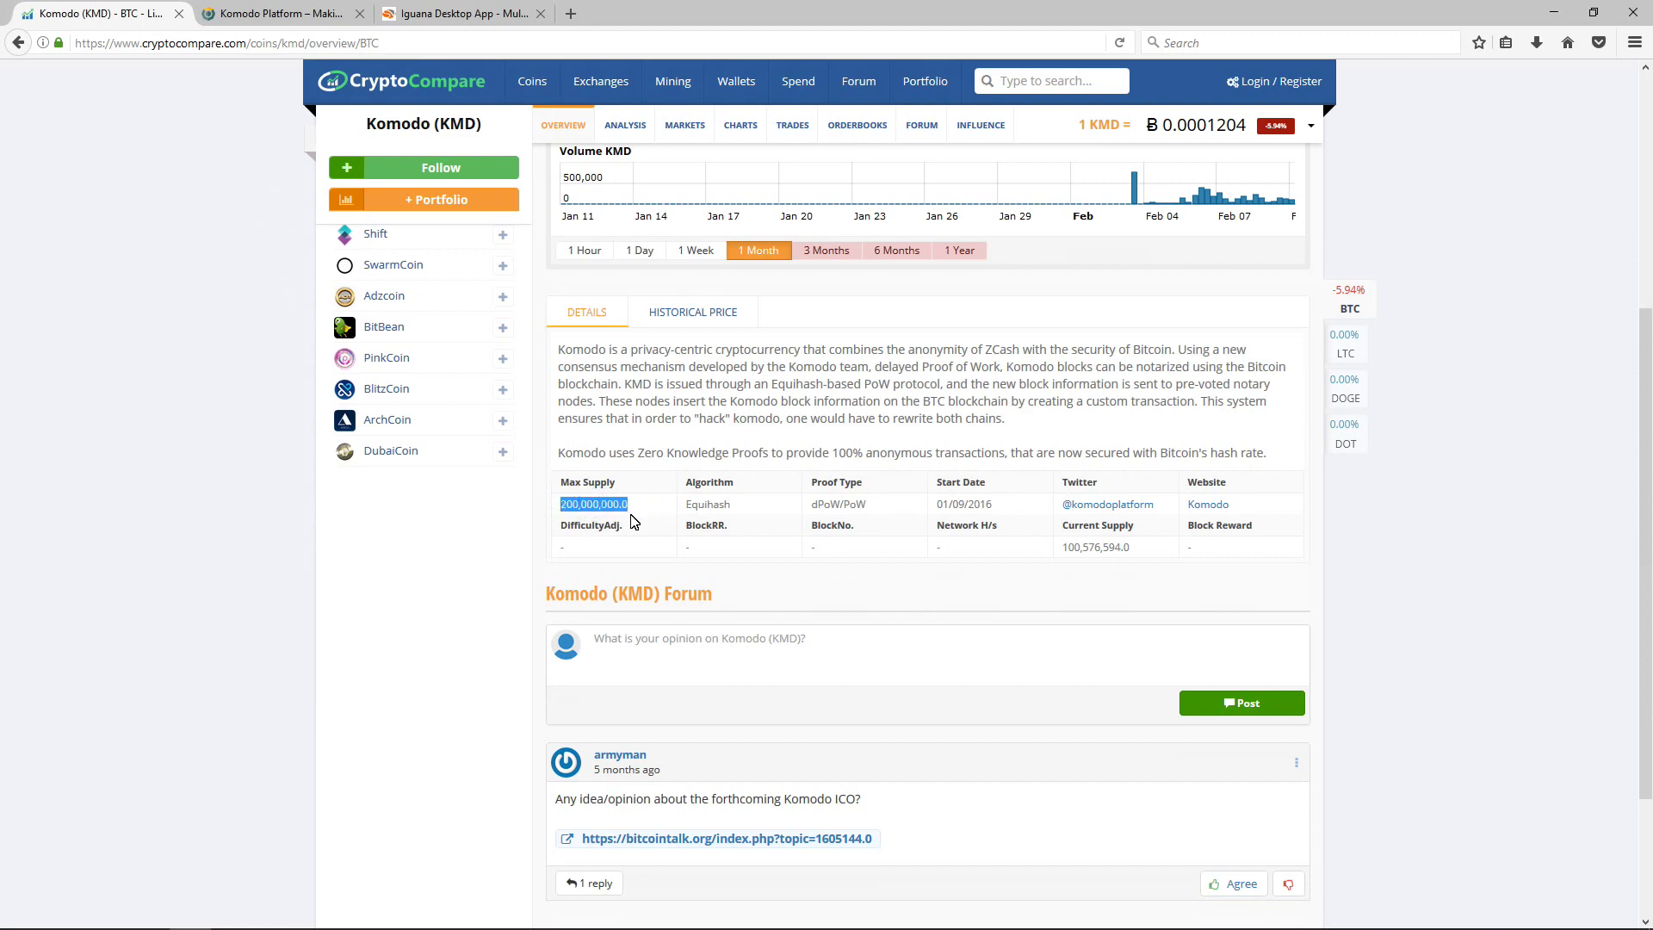
click(633, 521)
double_click(708, 505)
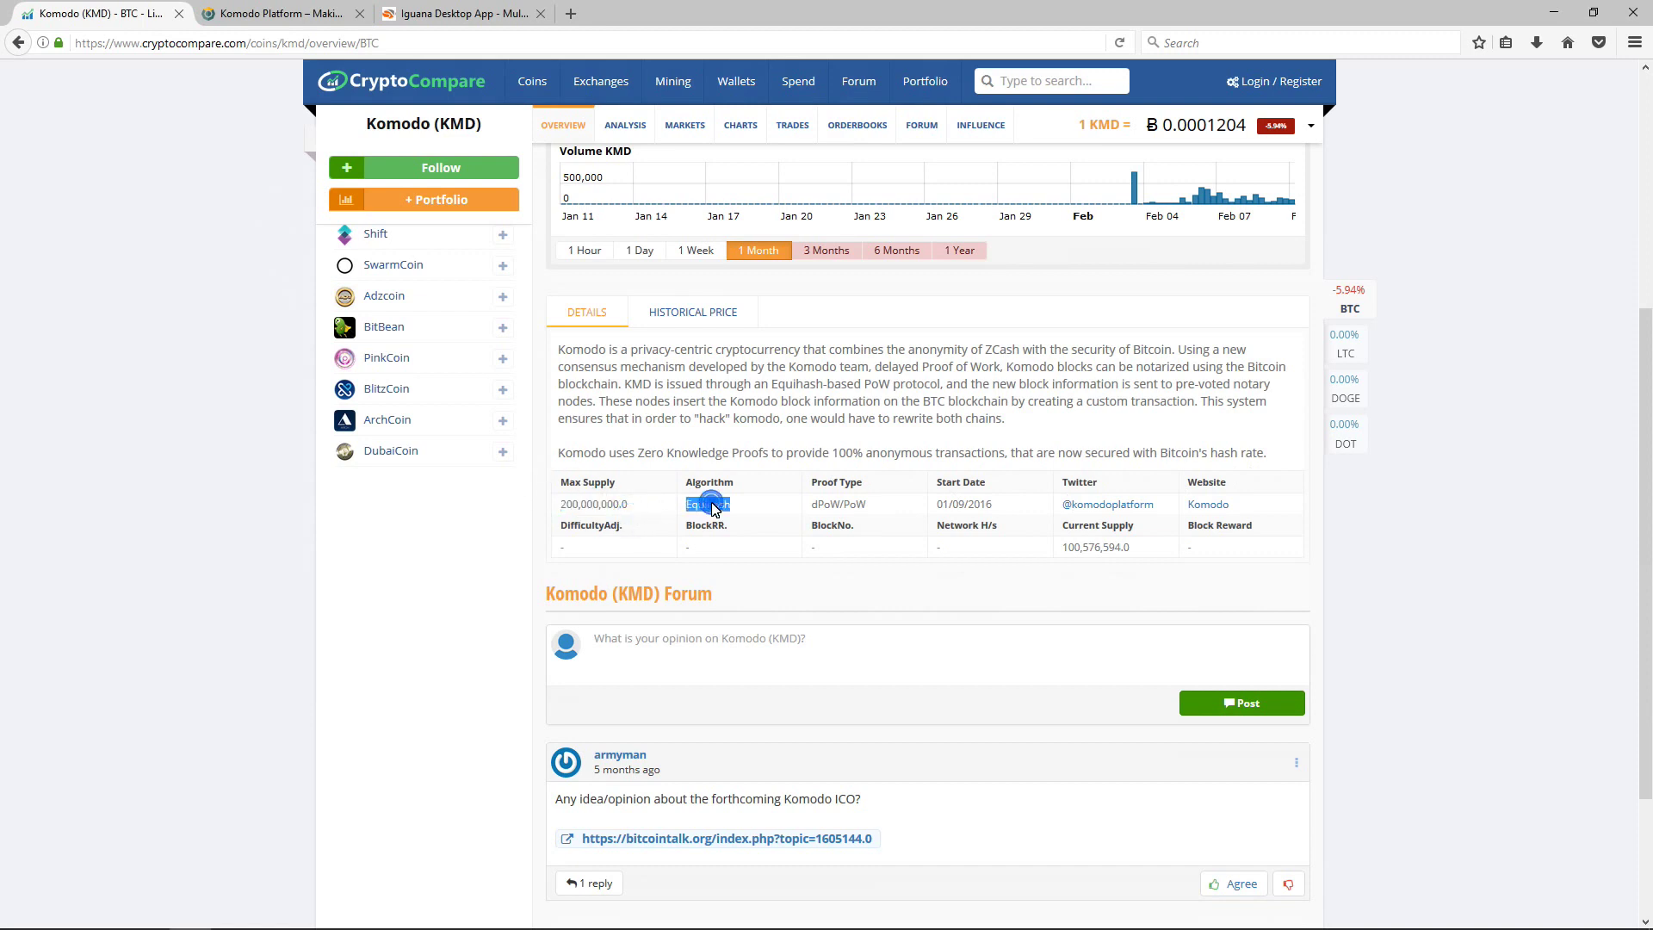
double_click(839, 507)
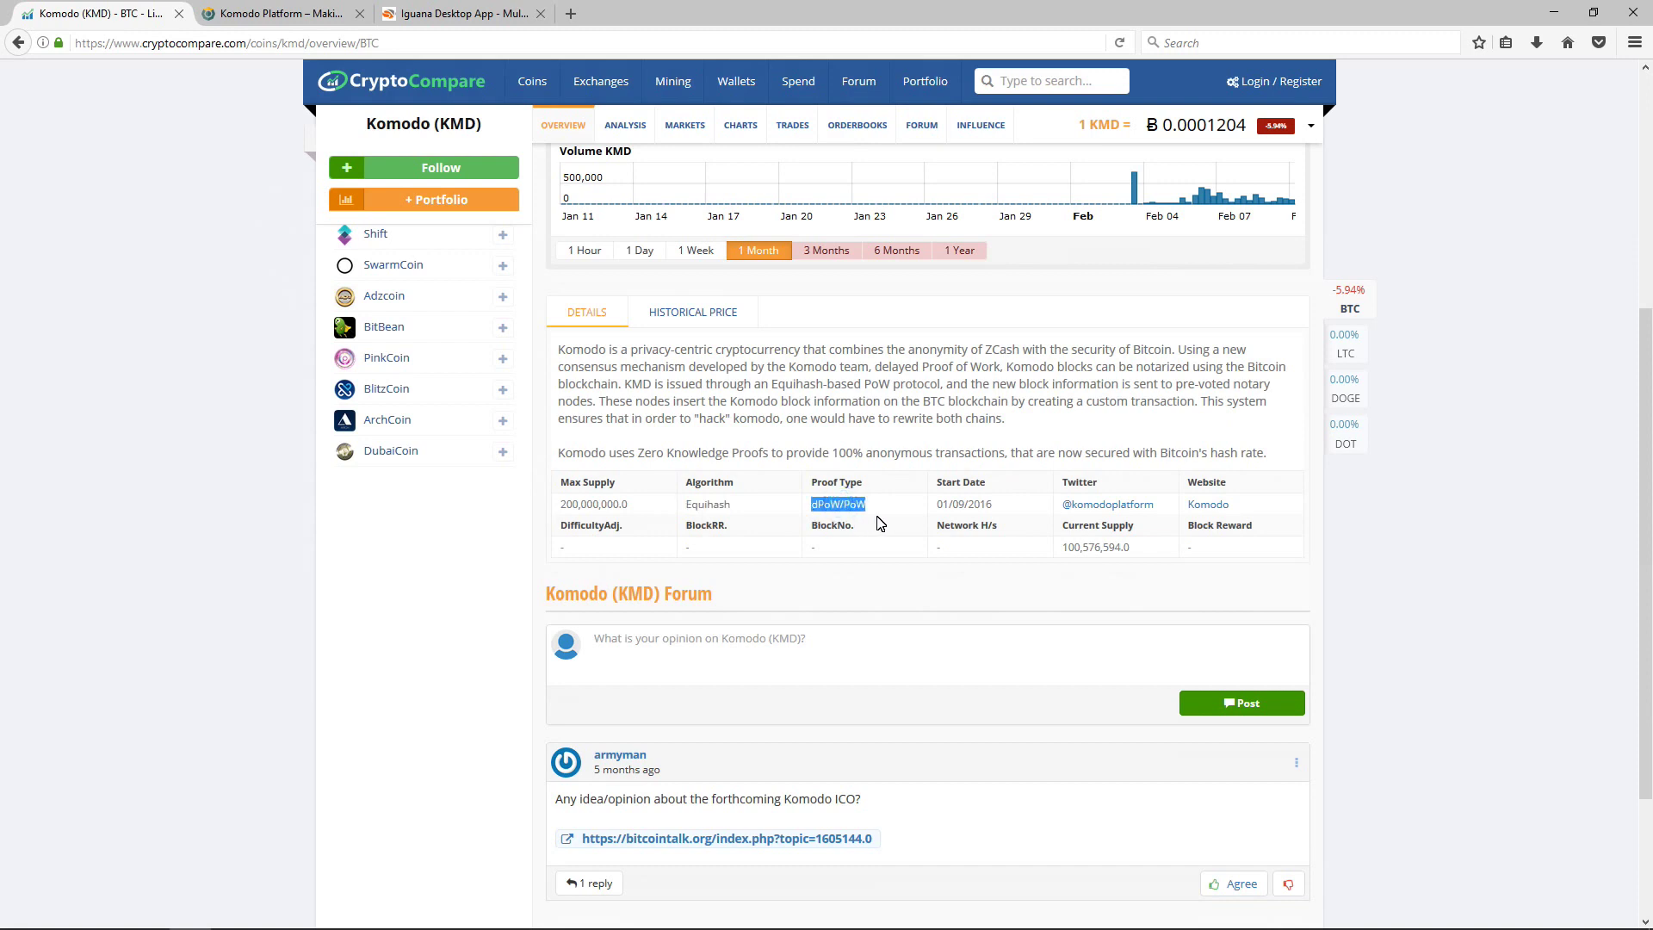
click(959, 514)
double_click(961, 512)
click(961, 514)
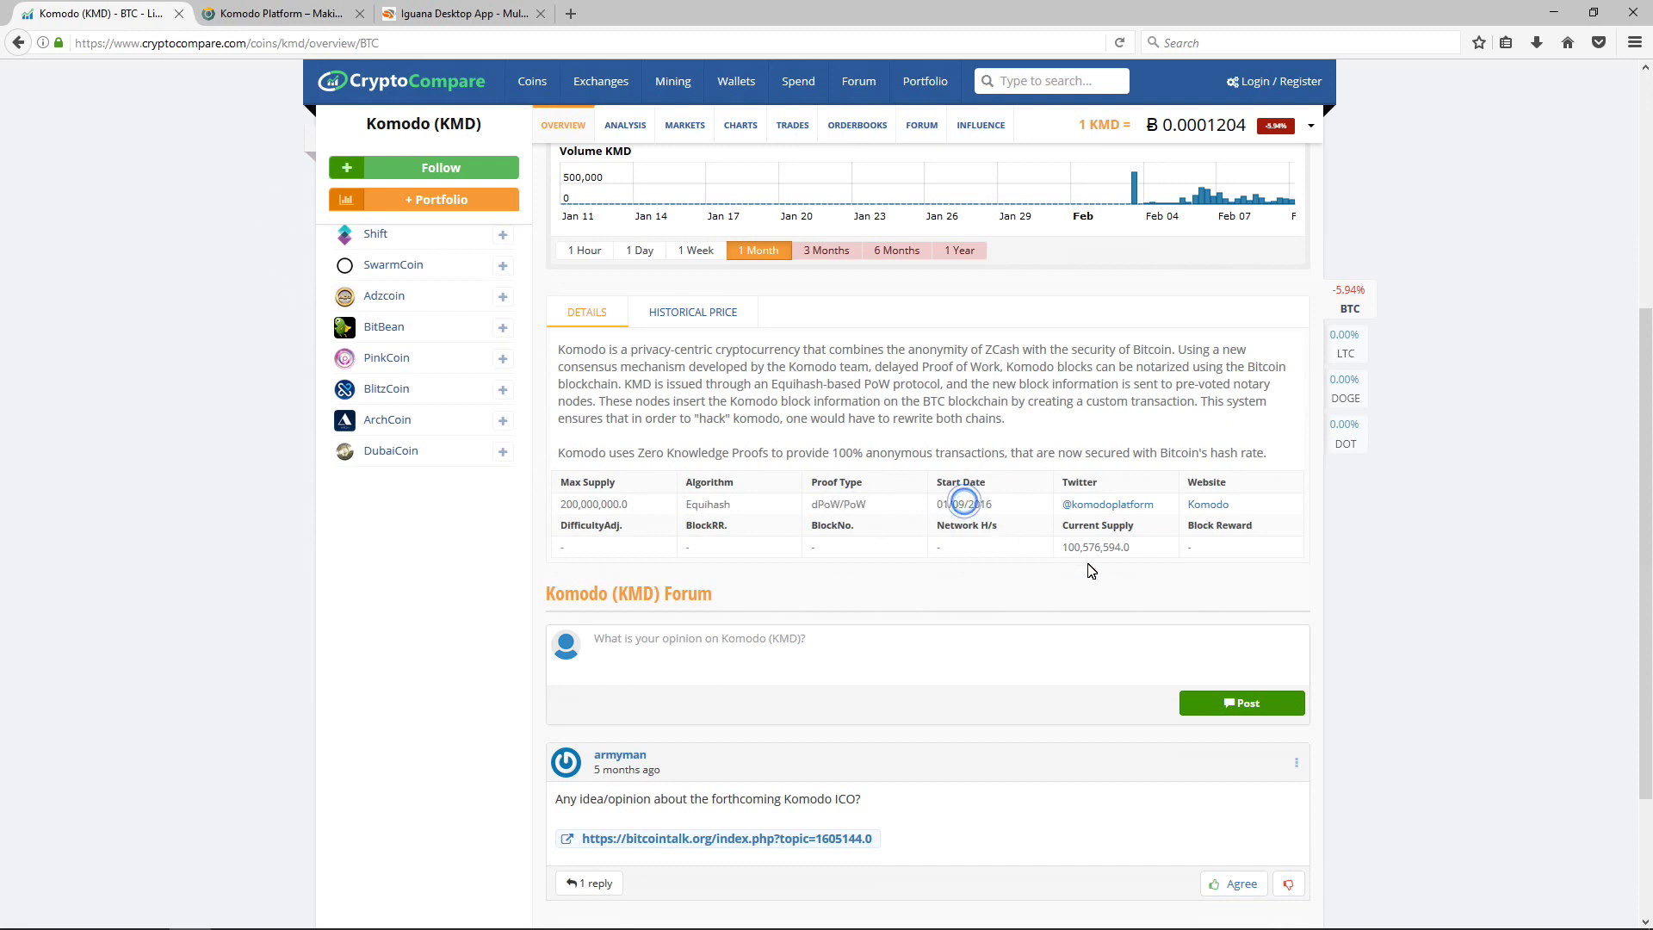
double_click(1085, 551)
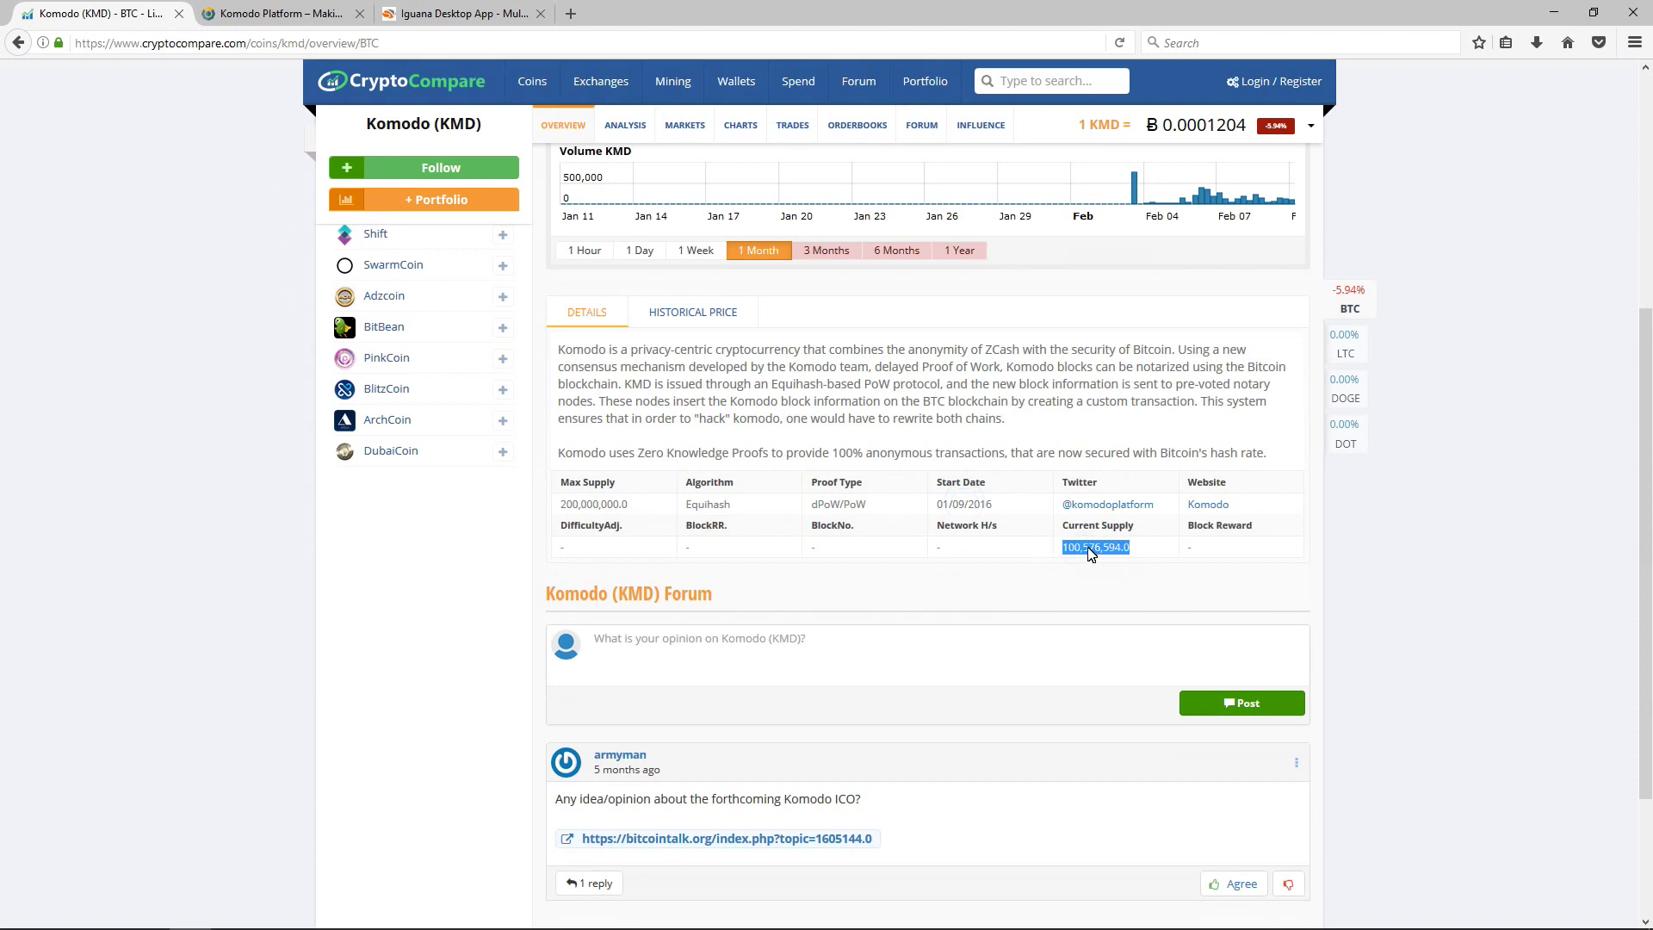
click(1091, 552)
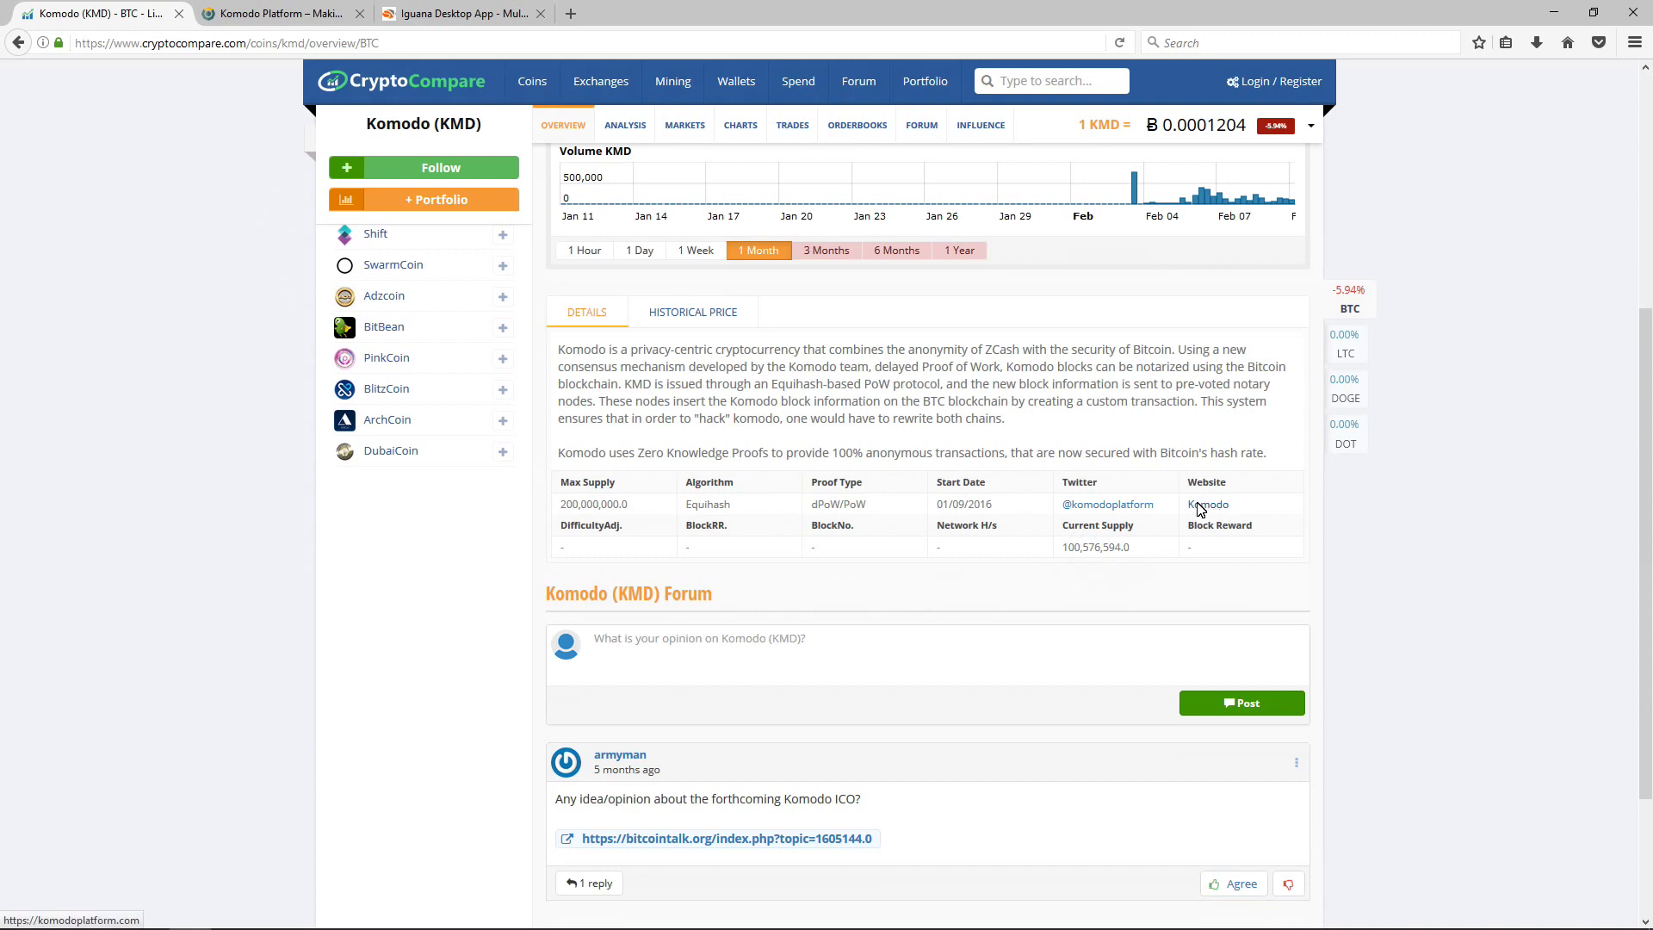
click(248, 12)
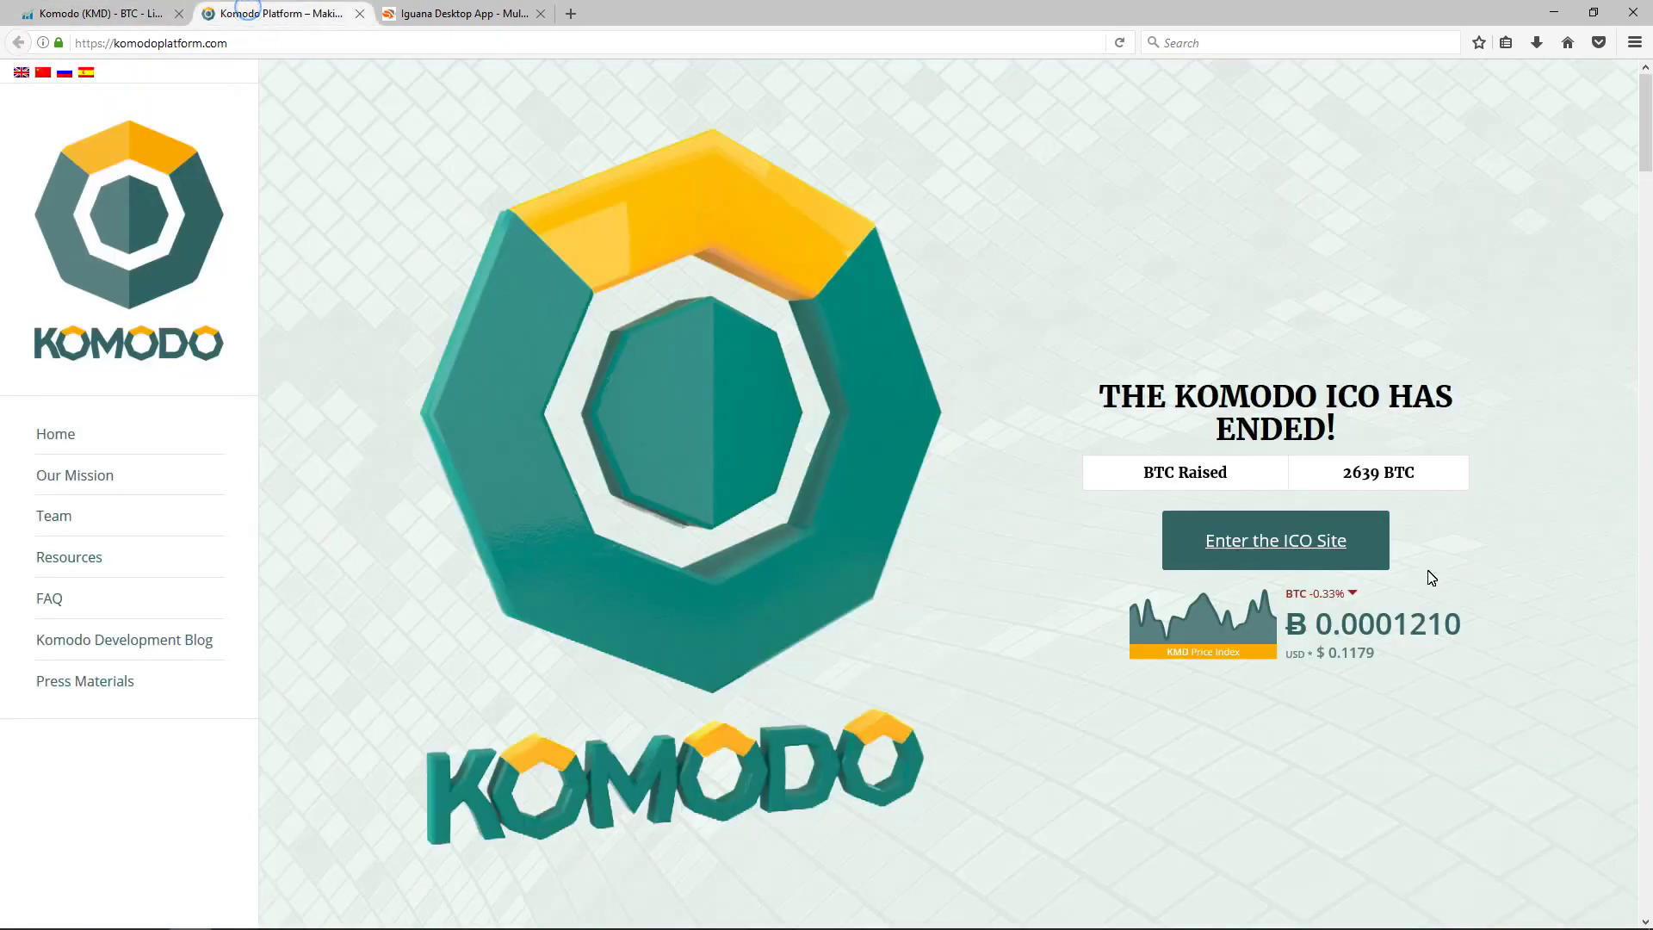
Step: Emphasise 'THE KOMODO ICO HAS ENDED!' and scroll down the Komodo Platform homepage
triple_click(1350, 400)
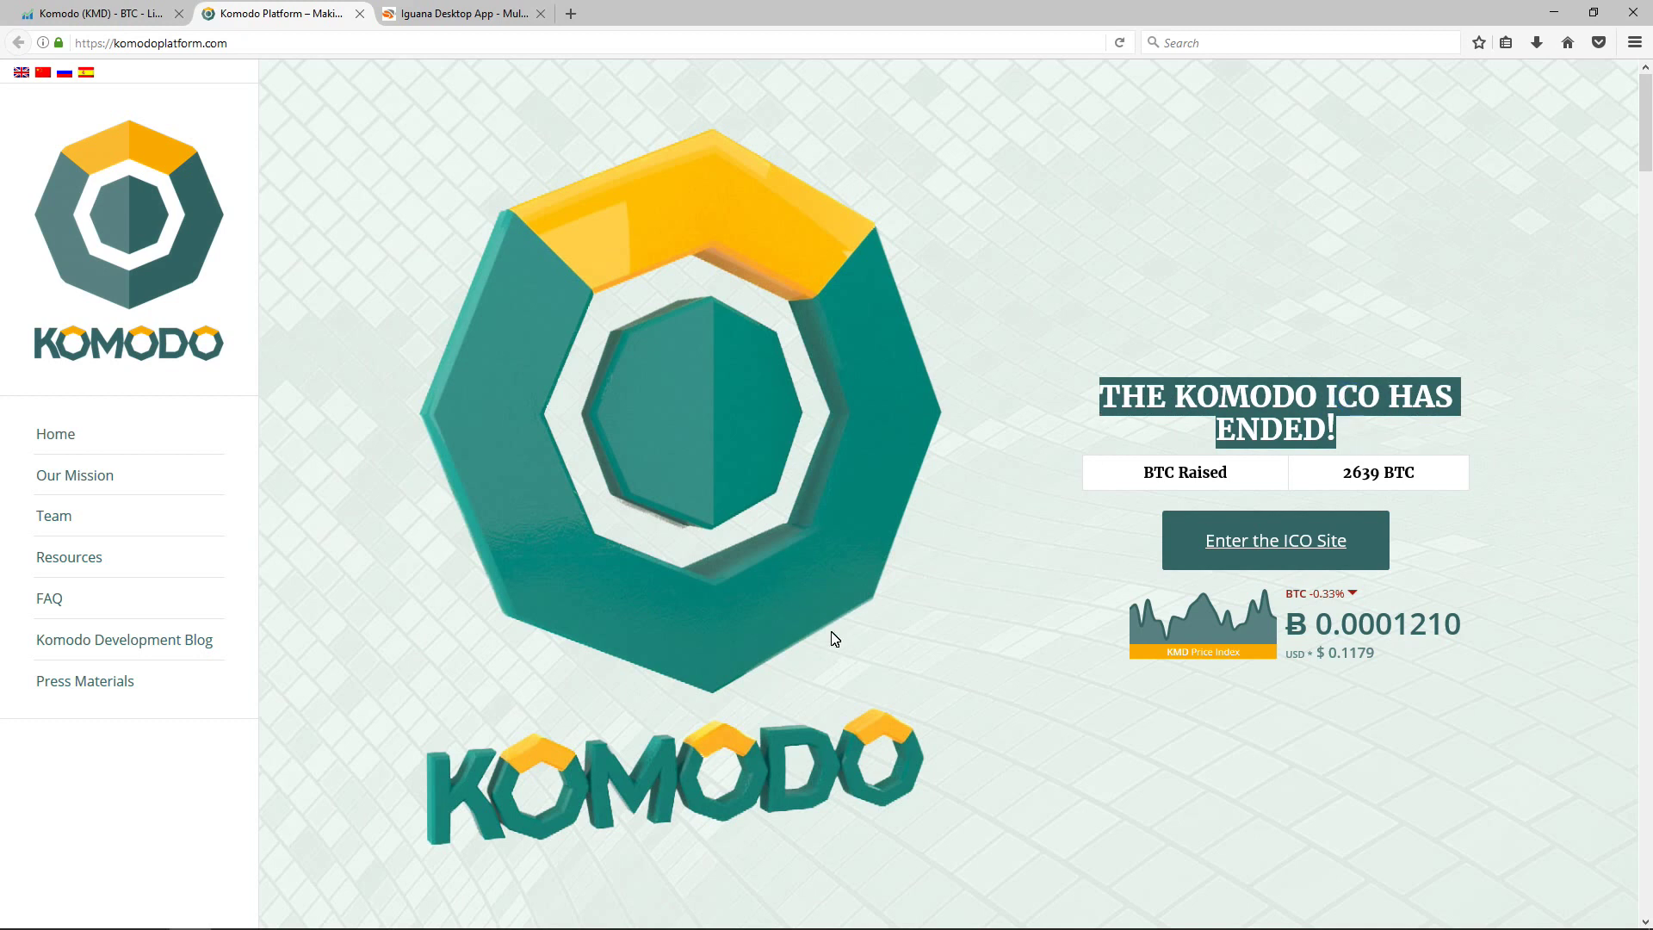
scroll(834, 638, down, 10)
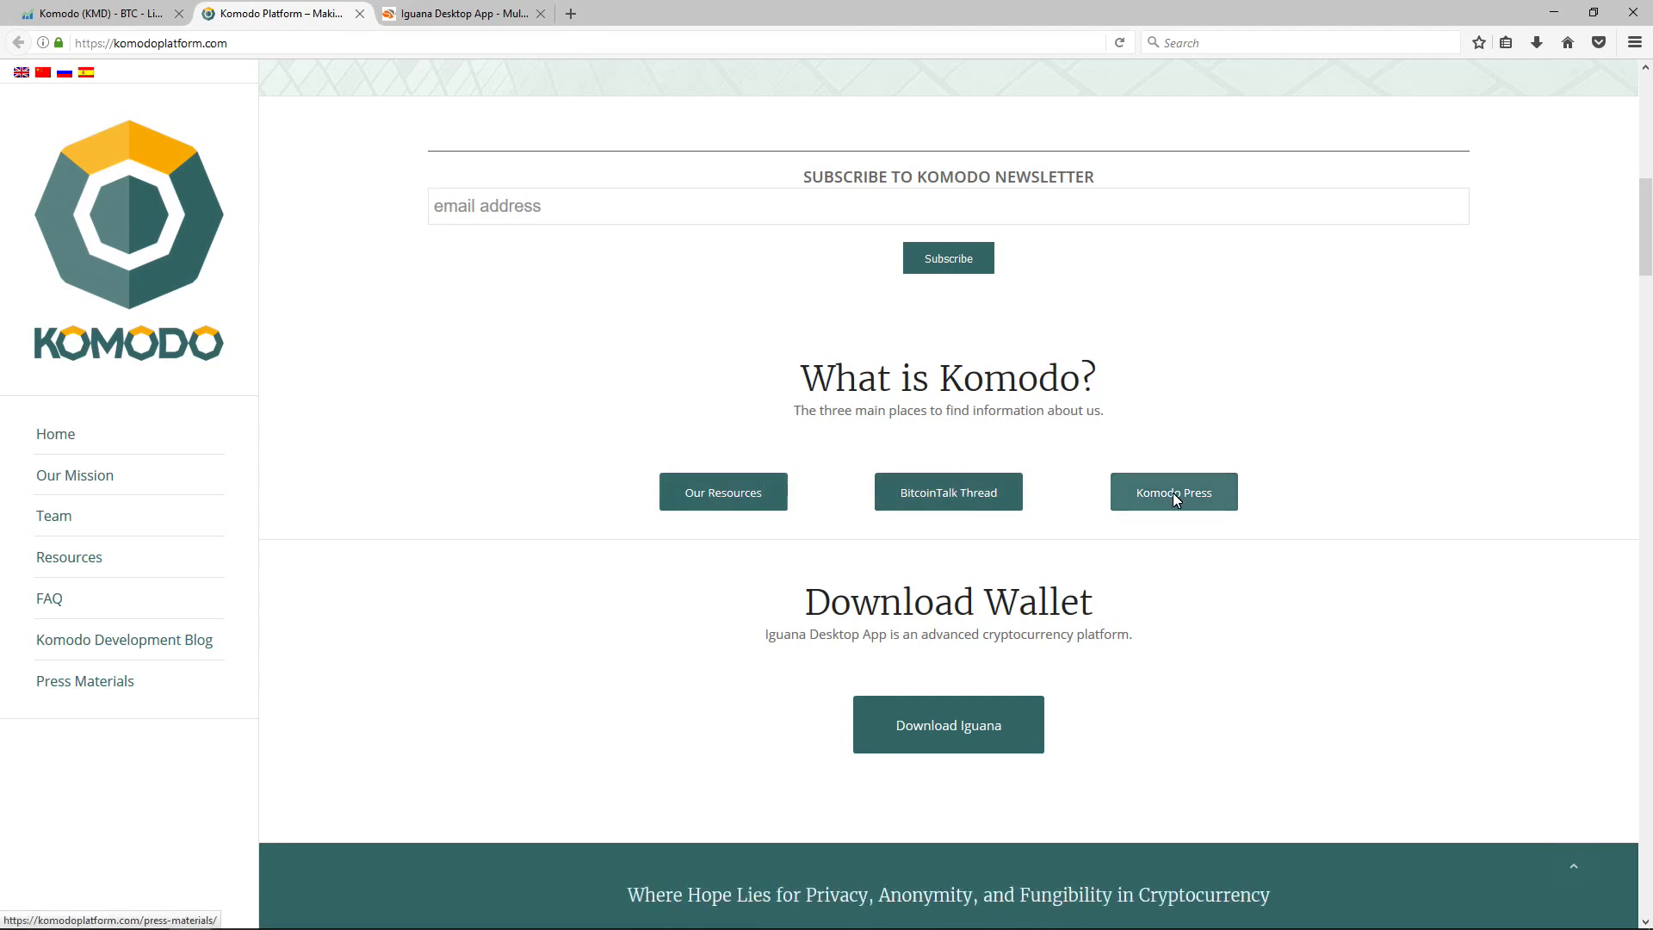
scroll(1045, 544, down, 5)
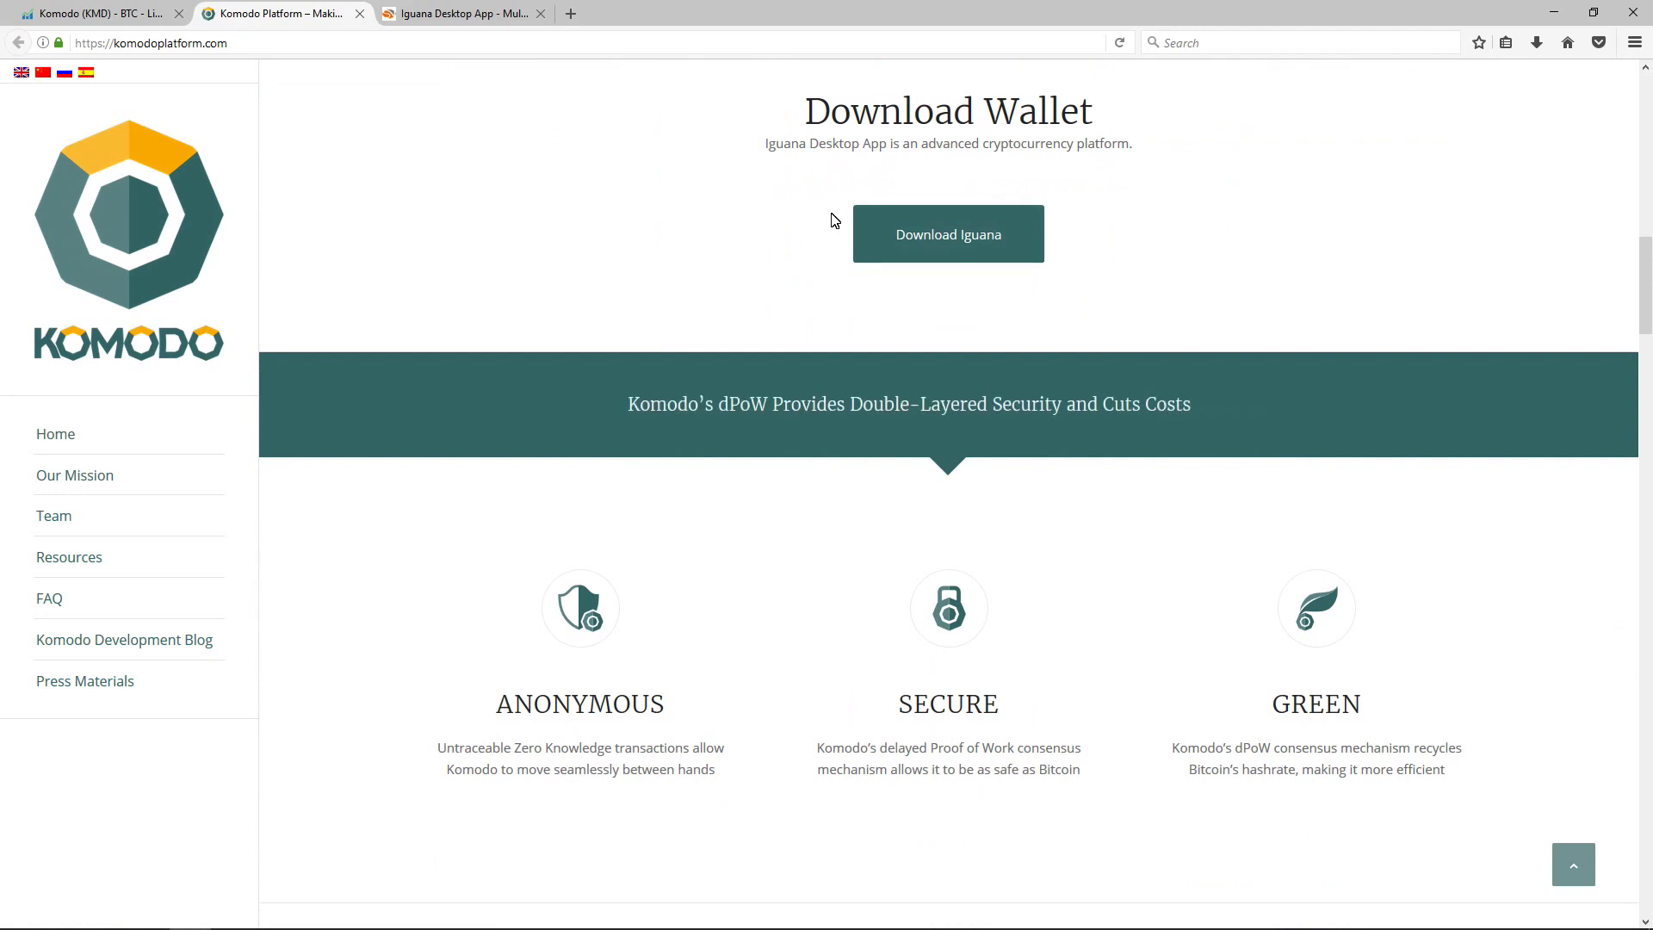
scroll(834, 451, down, 3)
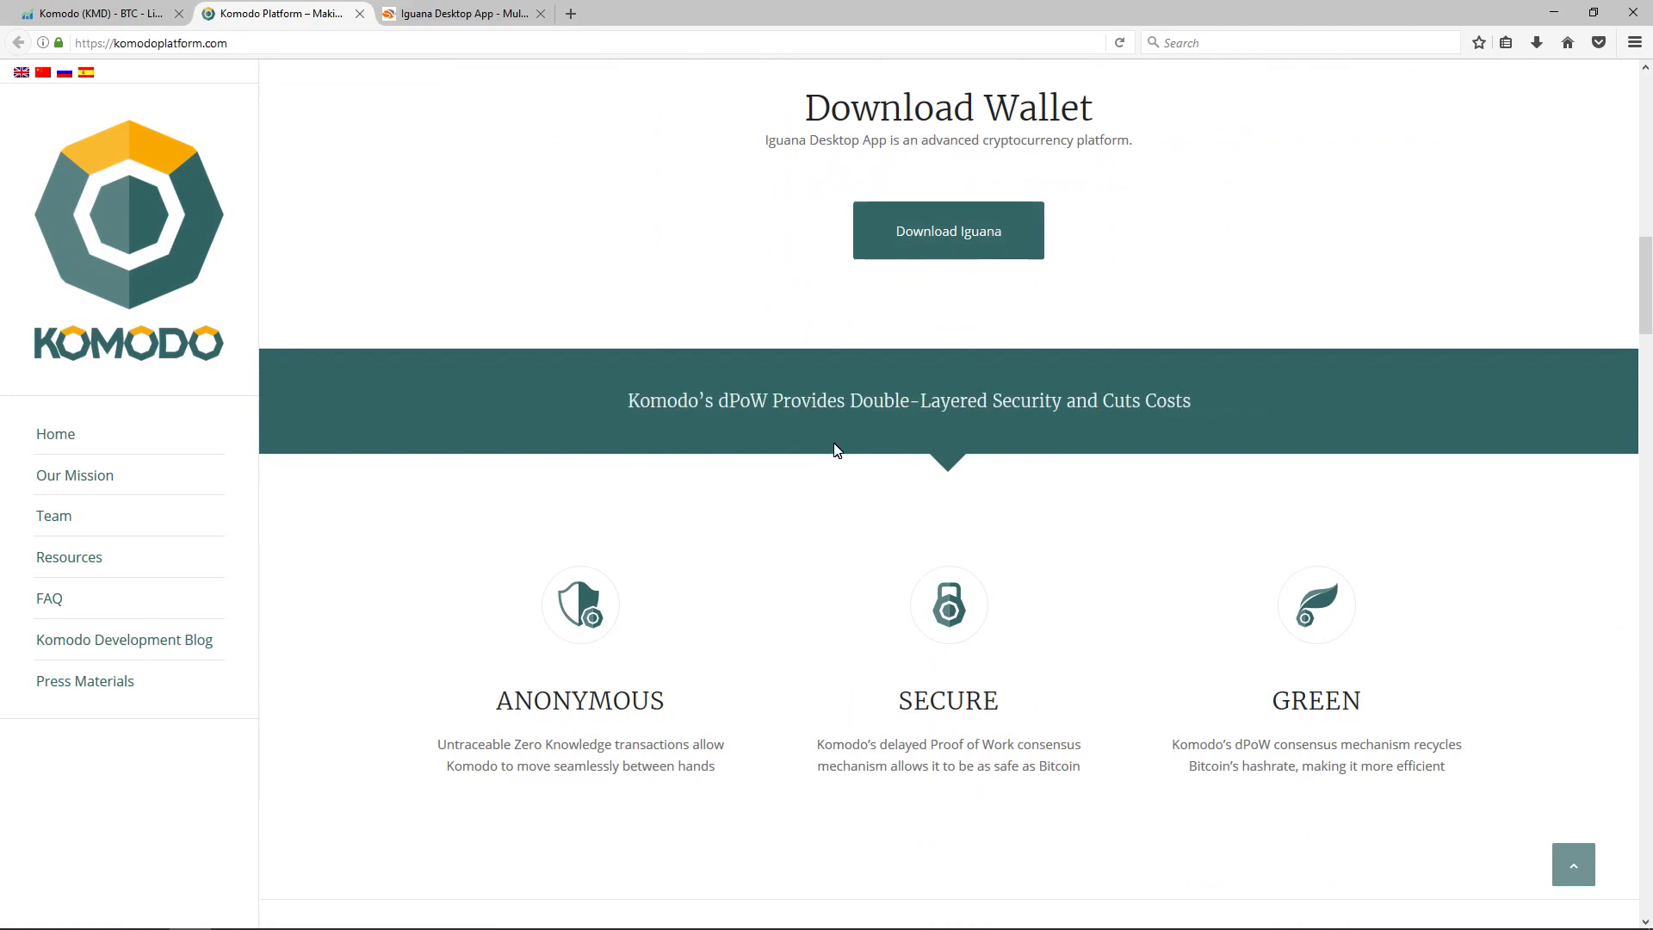
Step: Highlight the ANONYMOUS, SECURE and GREEN feature headings
double_click(579, 429)
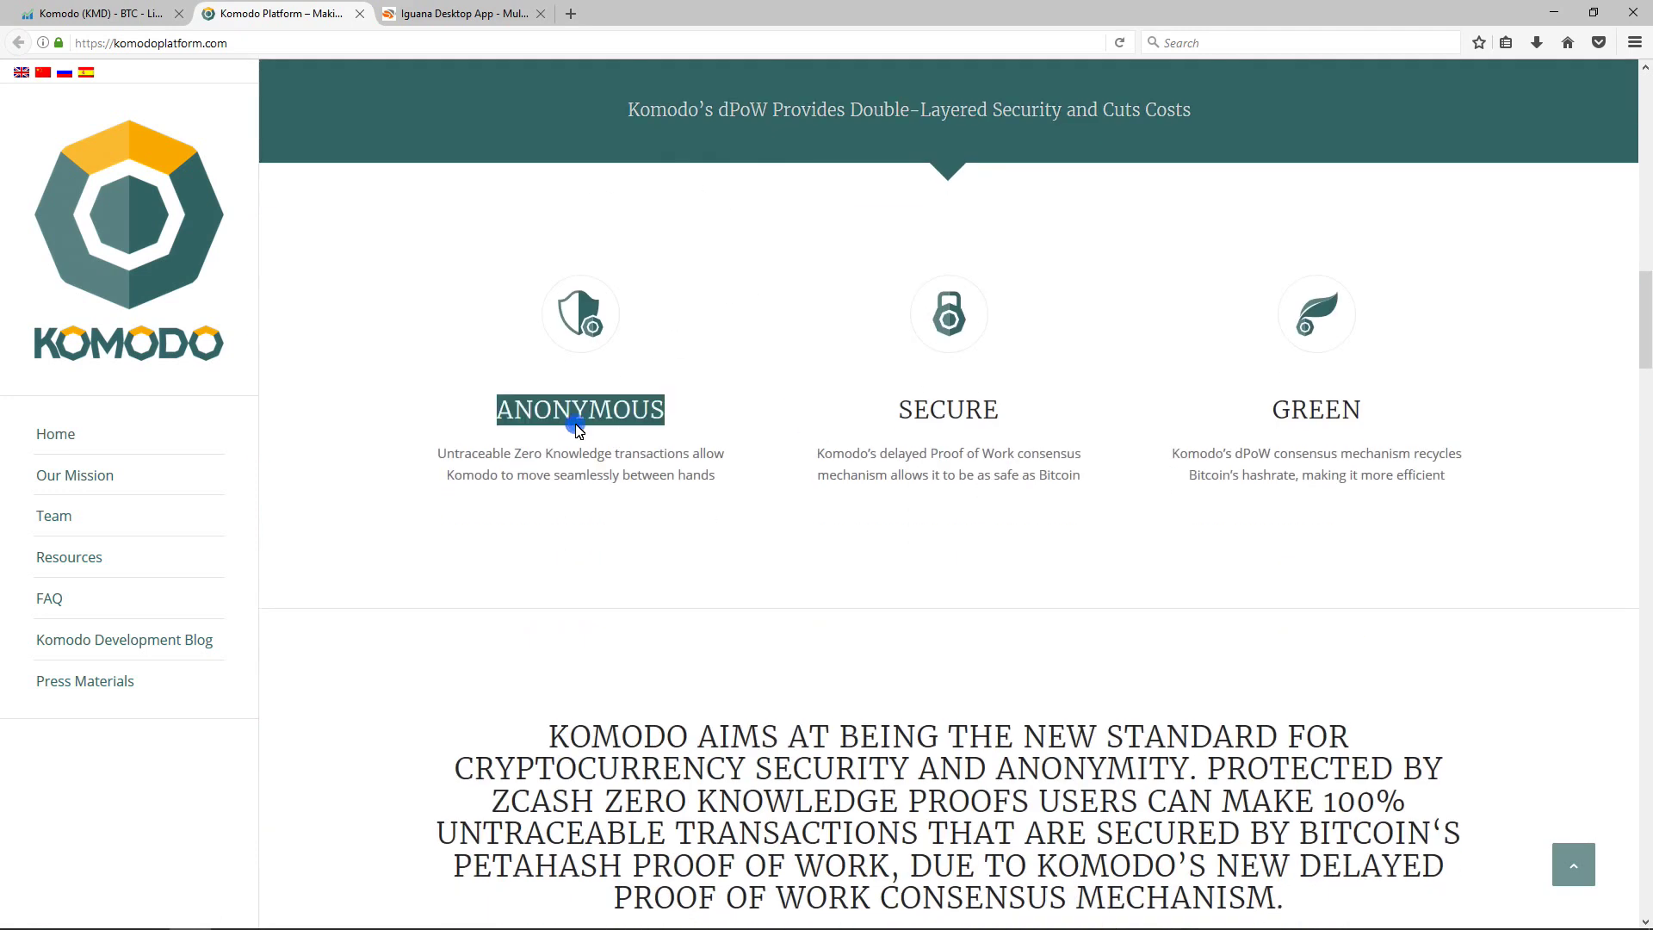
double_click(973, 412)
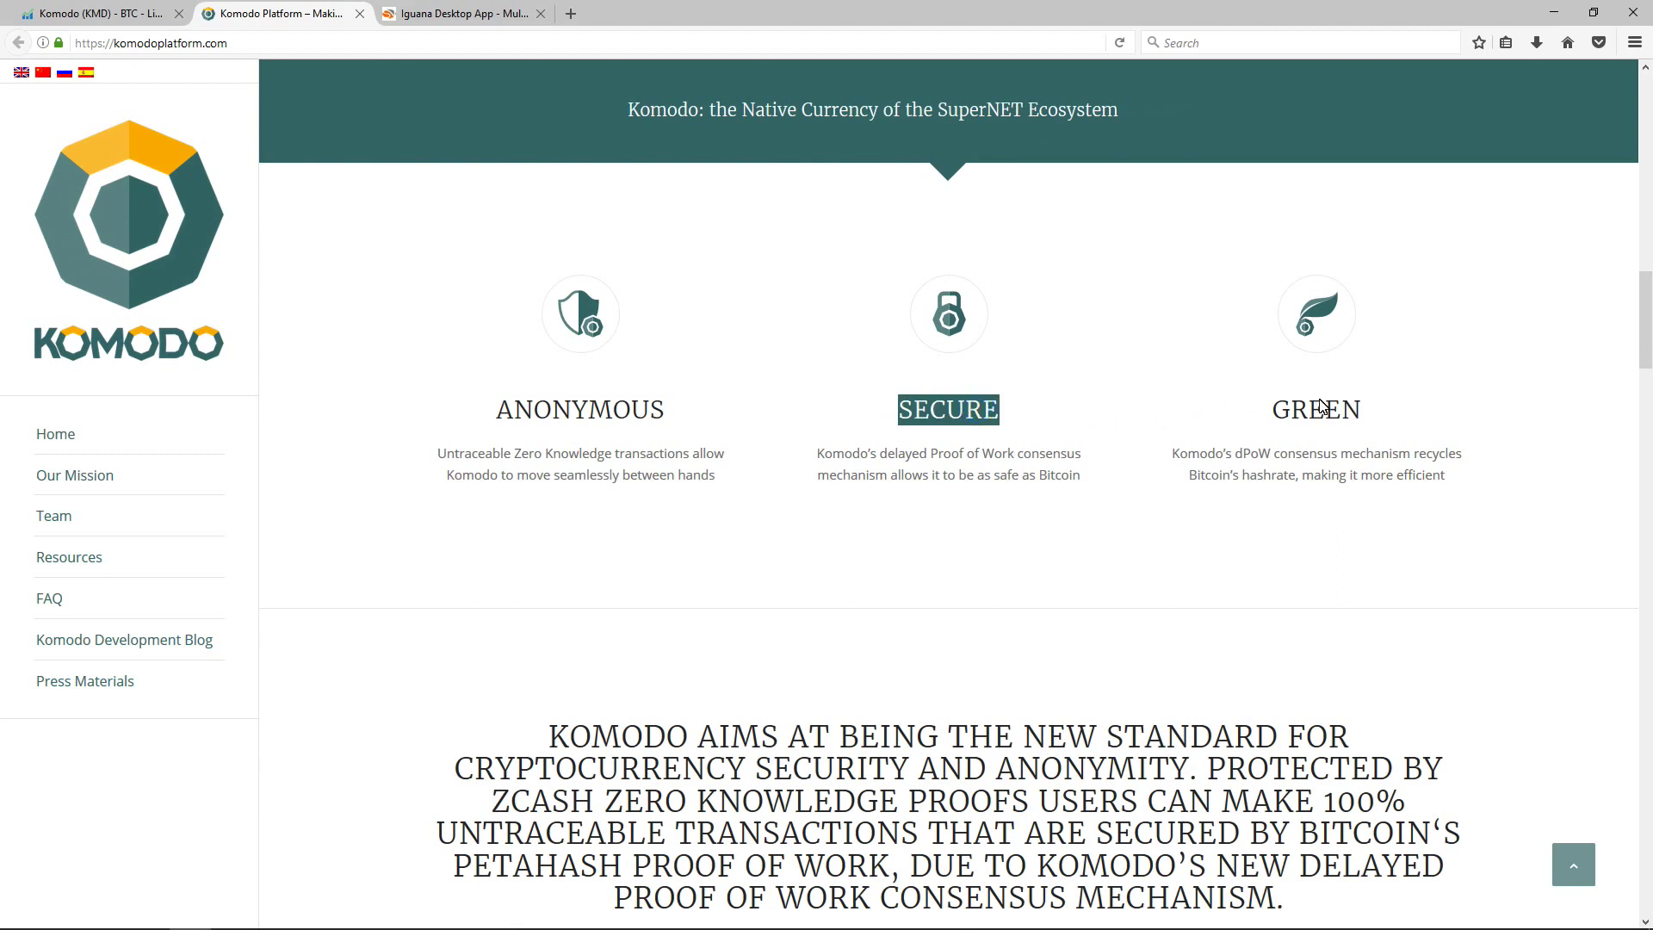
double_click(1324, 407)
click(1172, 428)
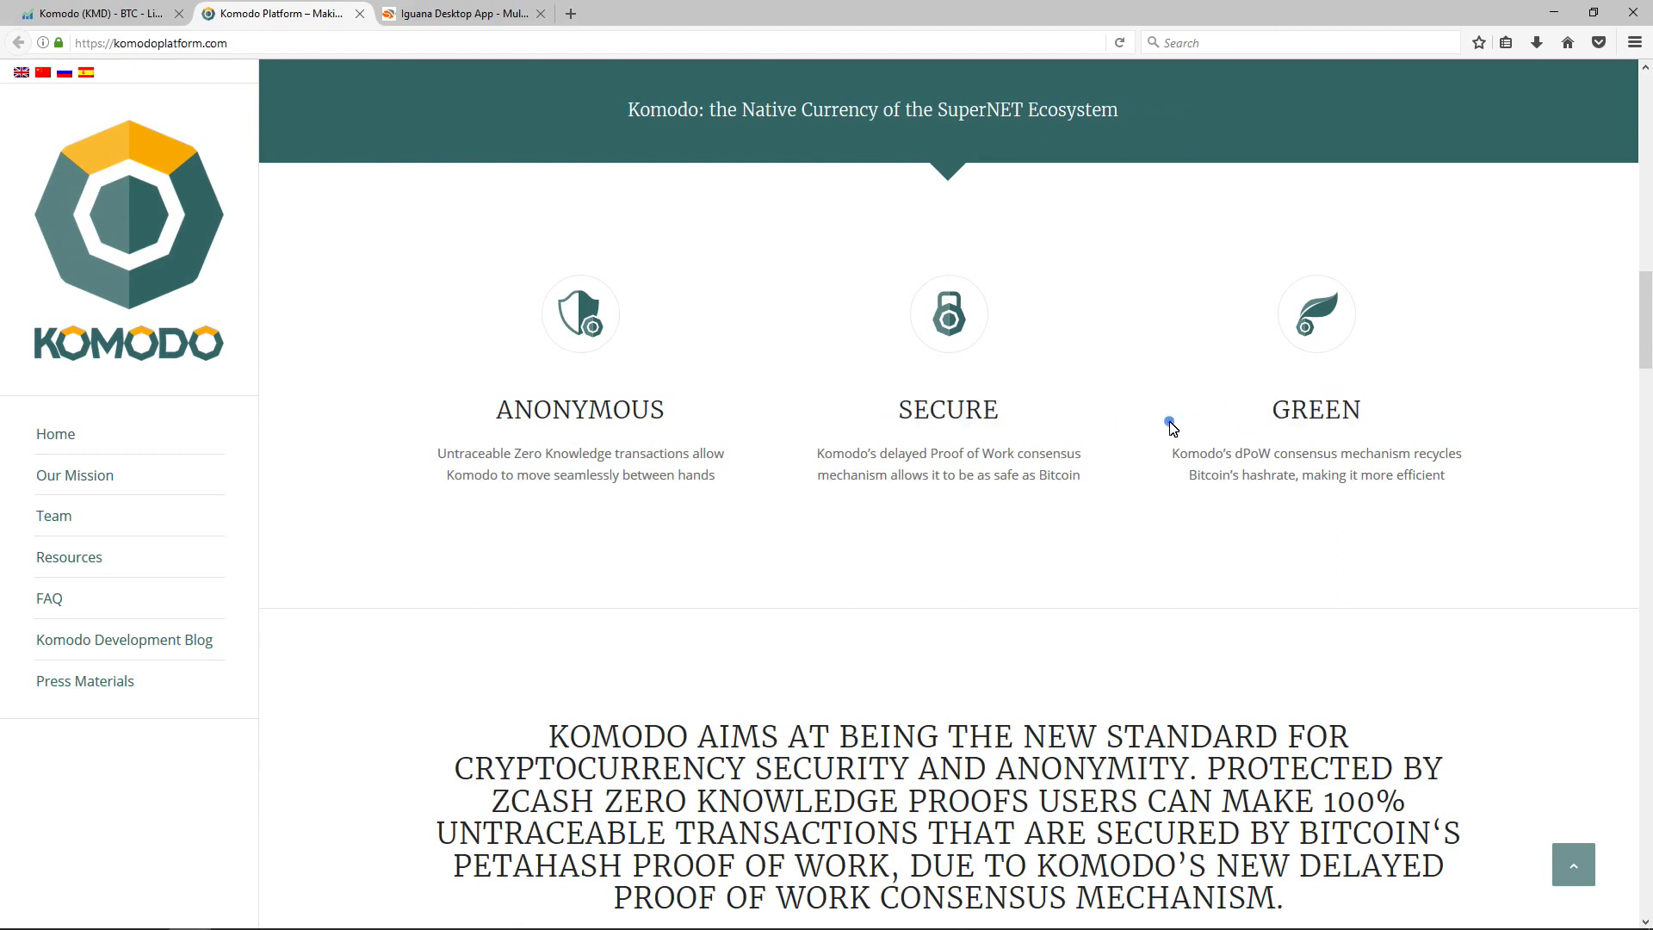
Step: Emphasise the Z-Cash Anonymous Transactions heading and its 'Normal and Anonymous' phrase
scroll(1154, 430, down, 3)
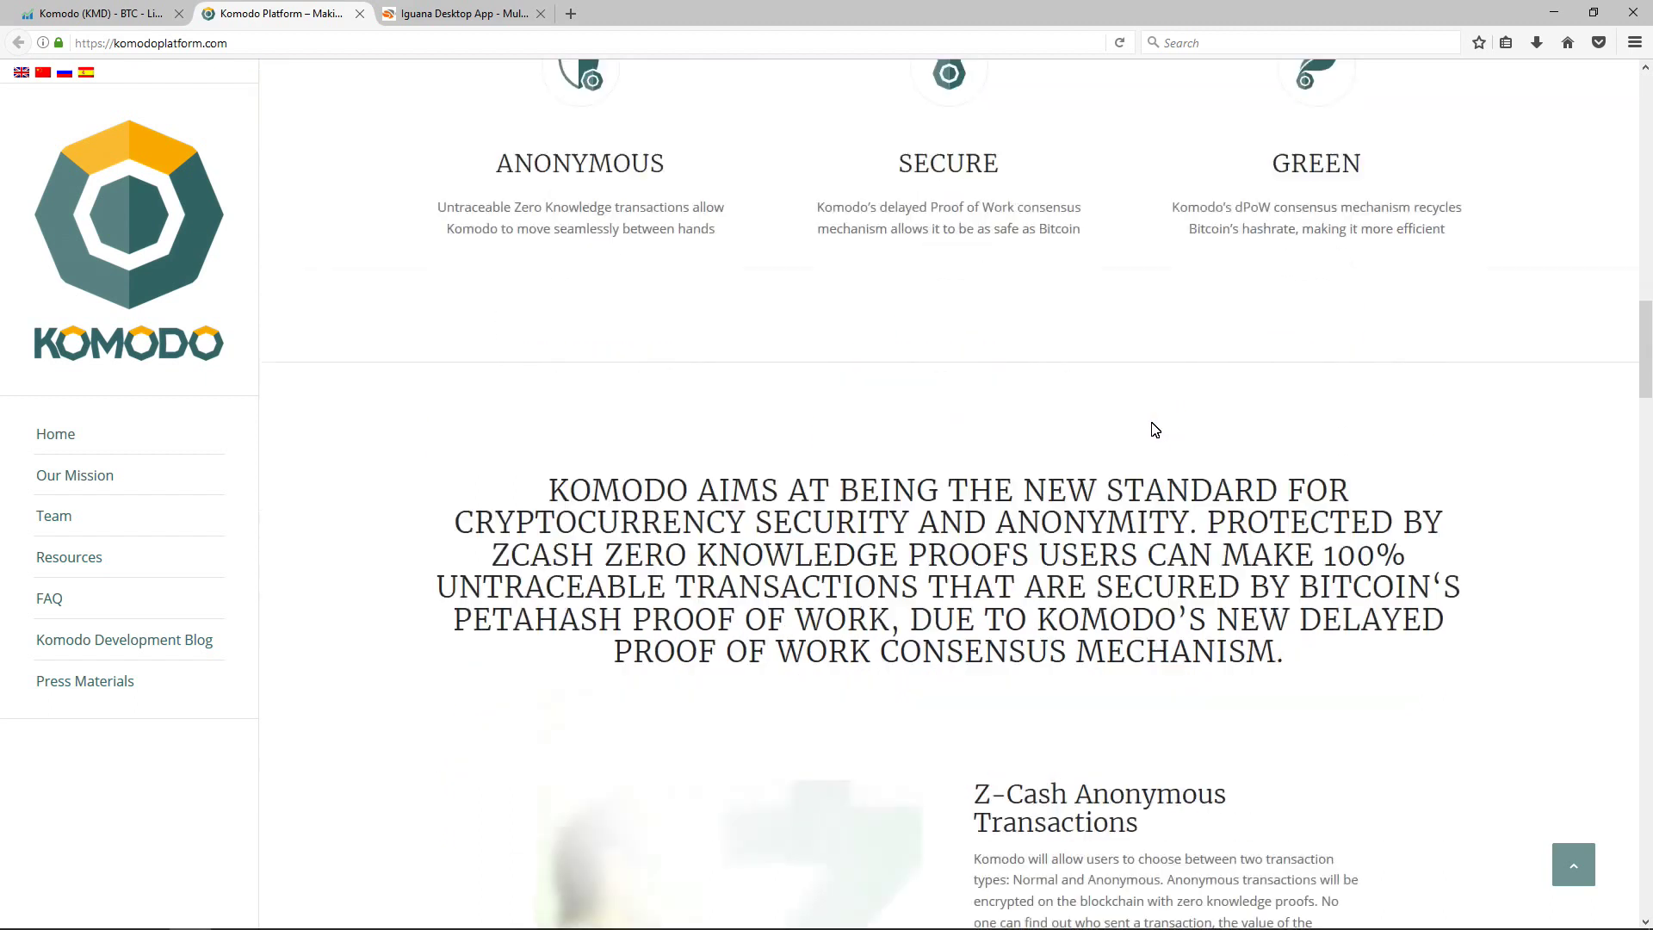
scroll(1154, 430, down, 3)
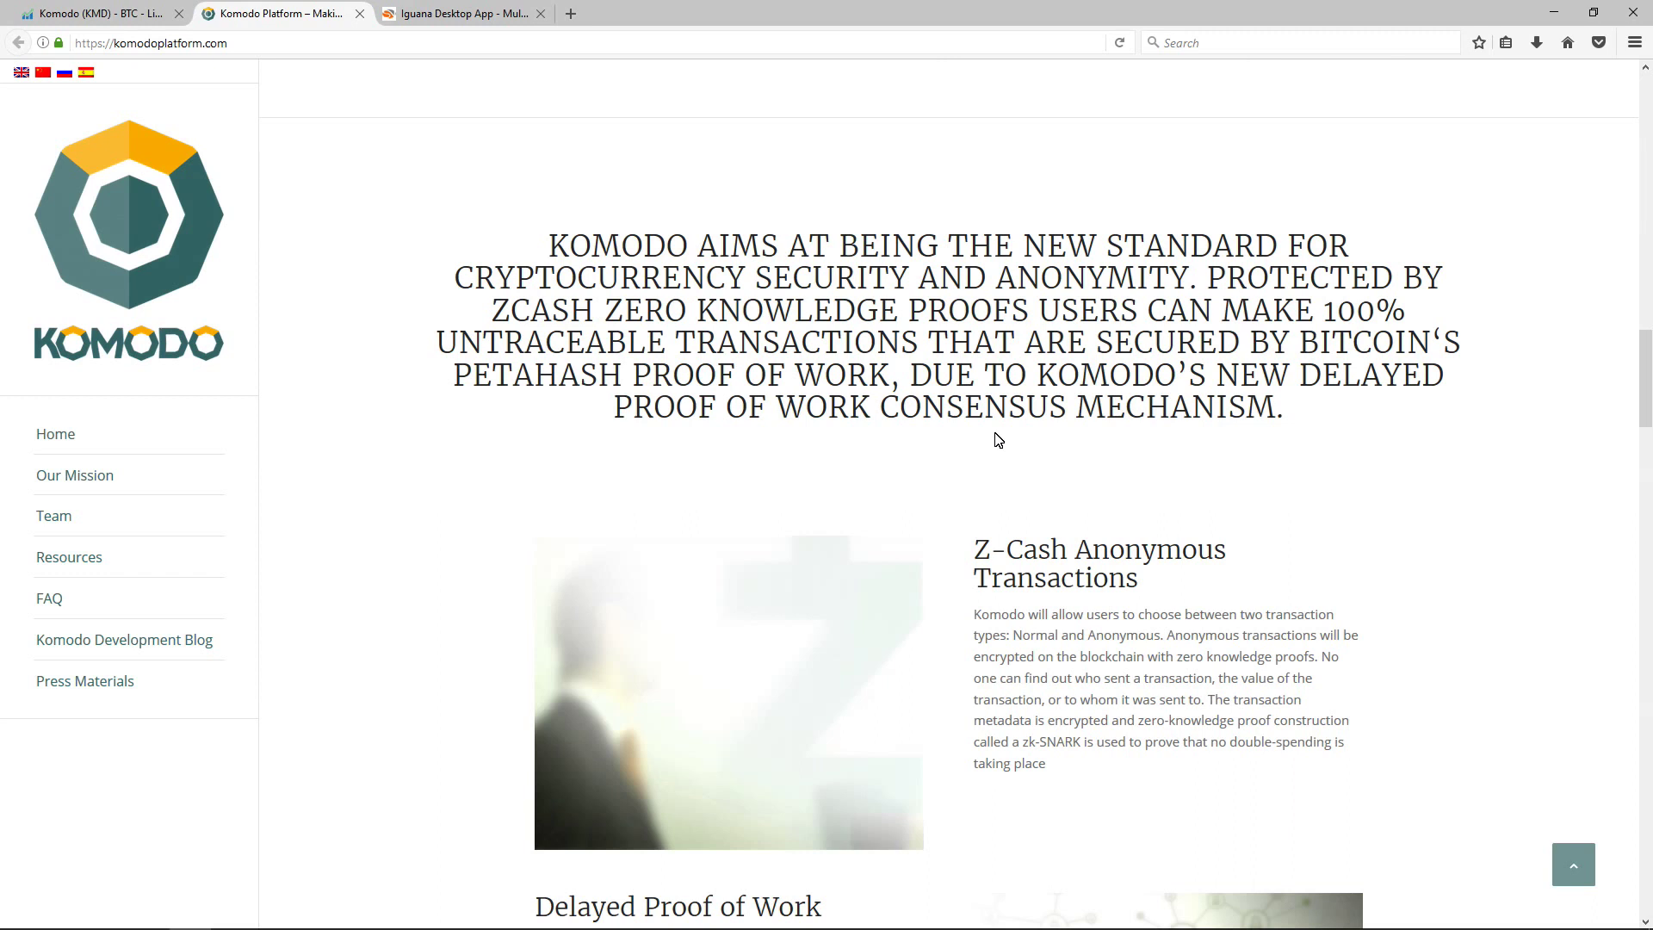
scroll(997, 440, down, 5)
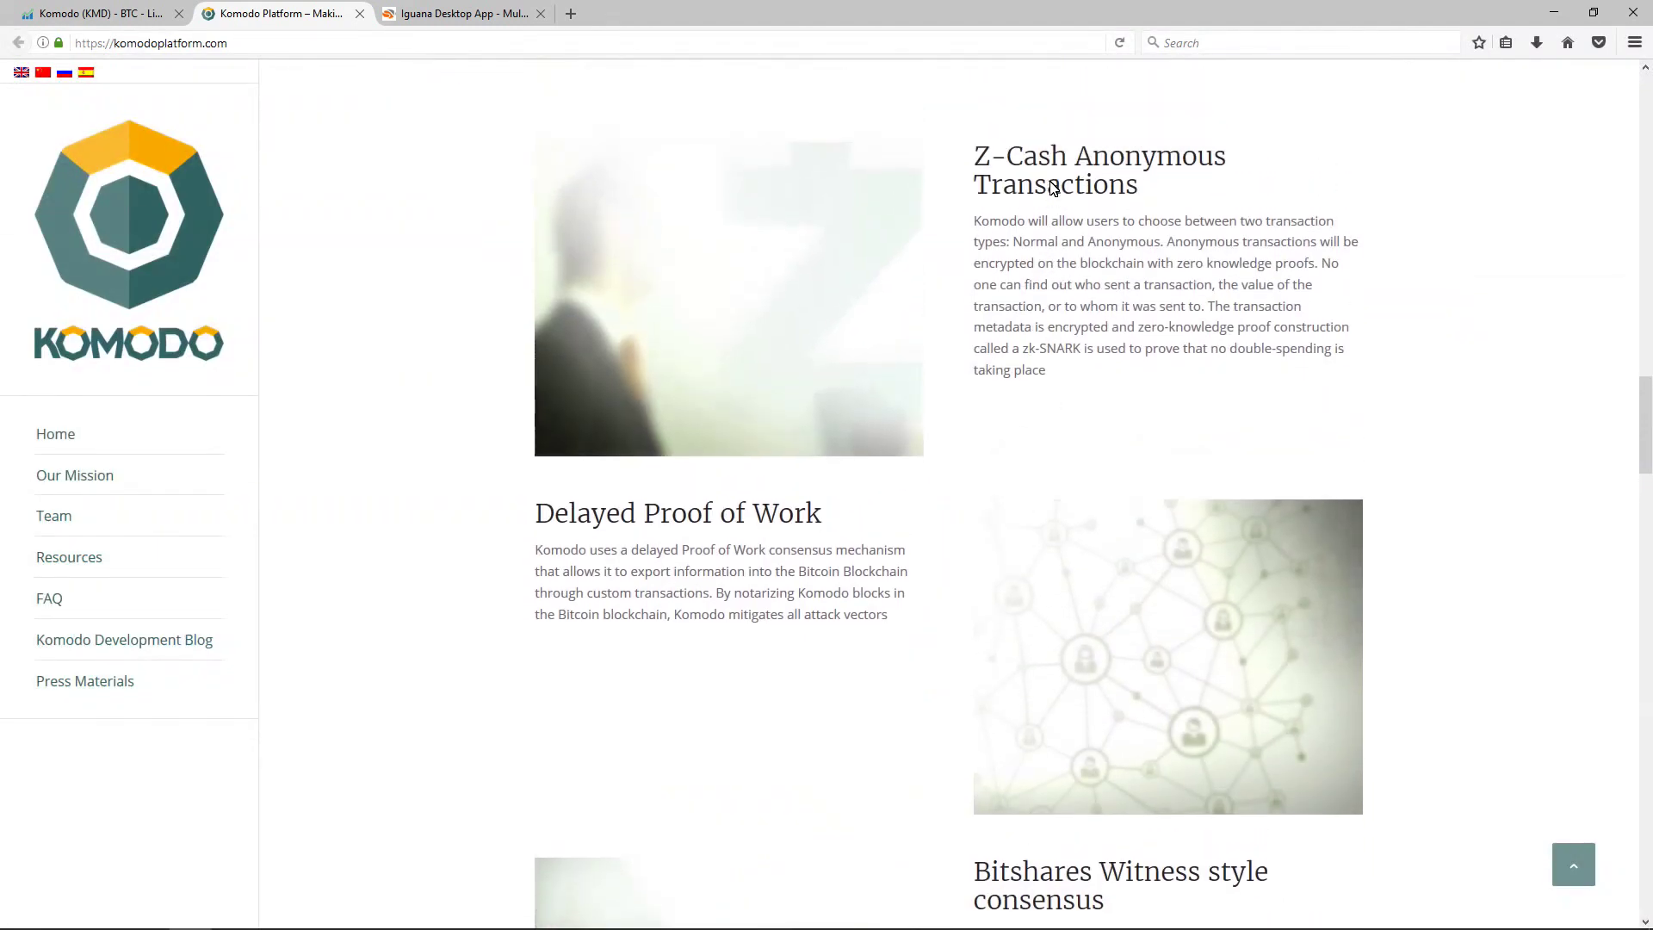
triple_click(1052, 182)
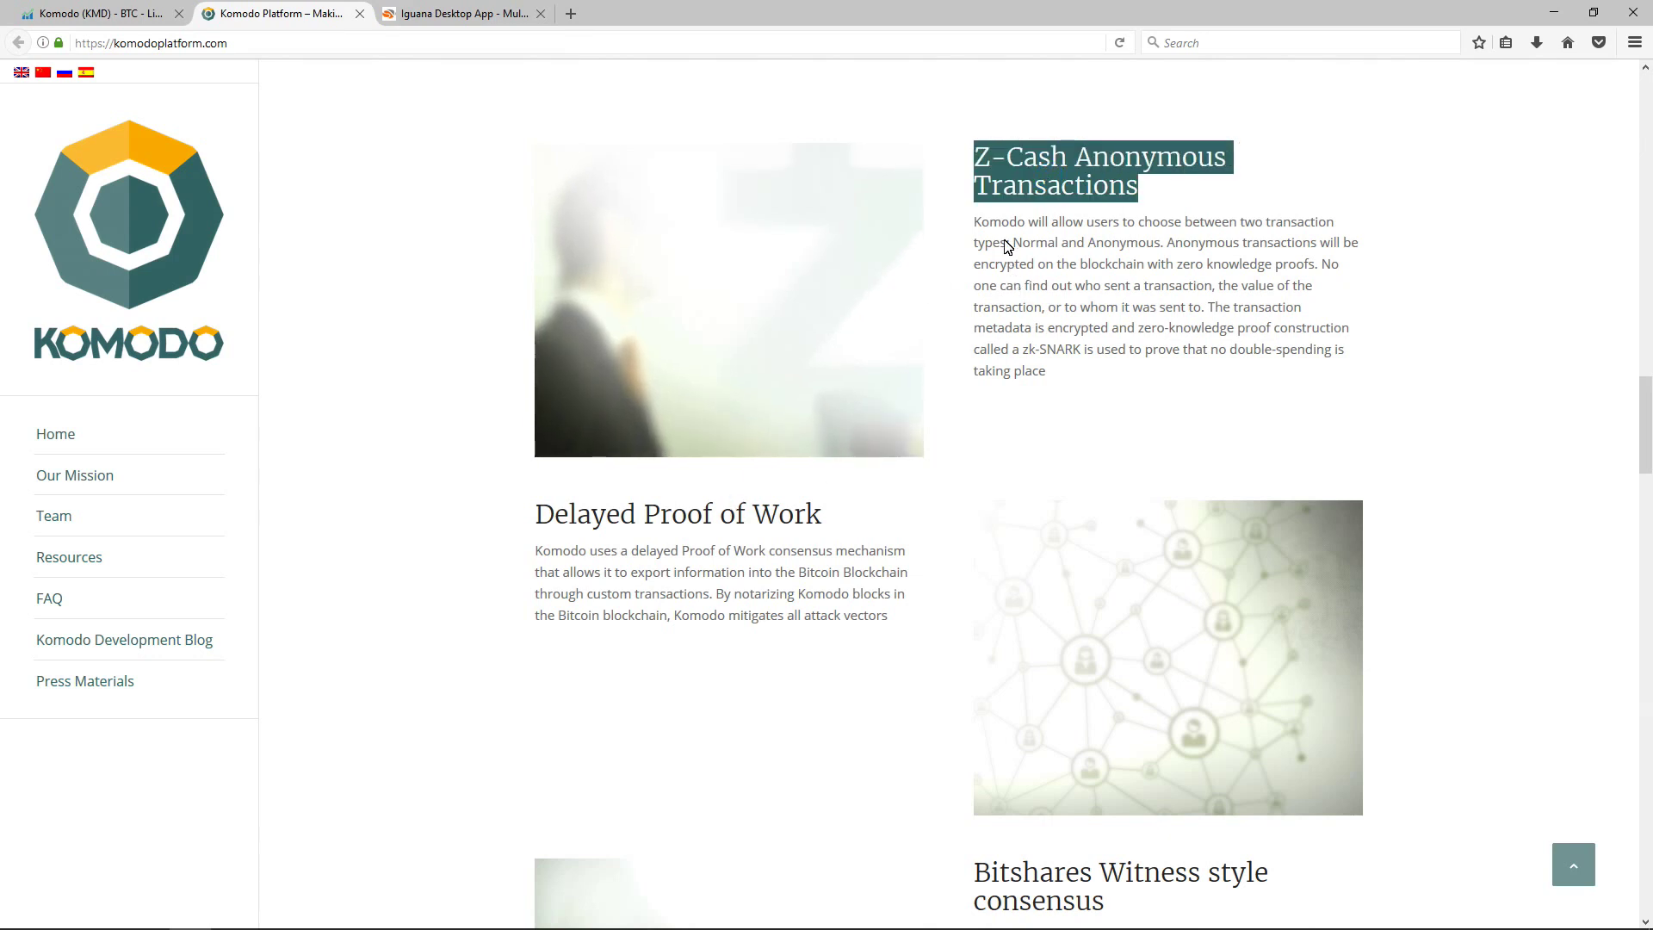
drag(1014, 249, 1167, 250)
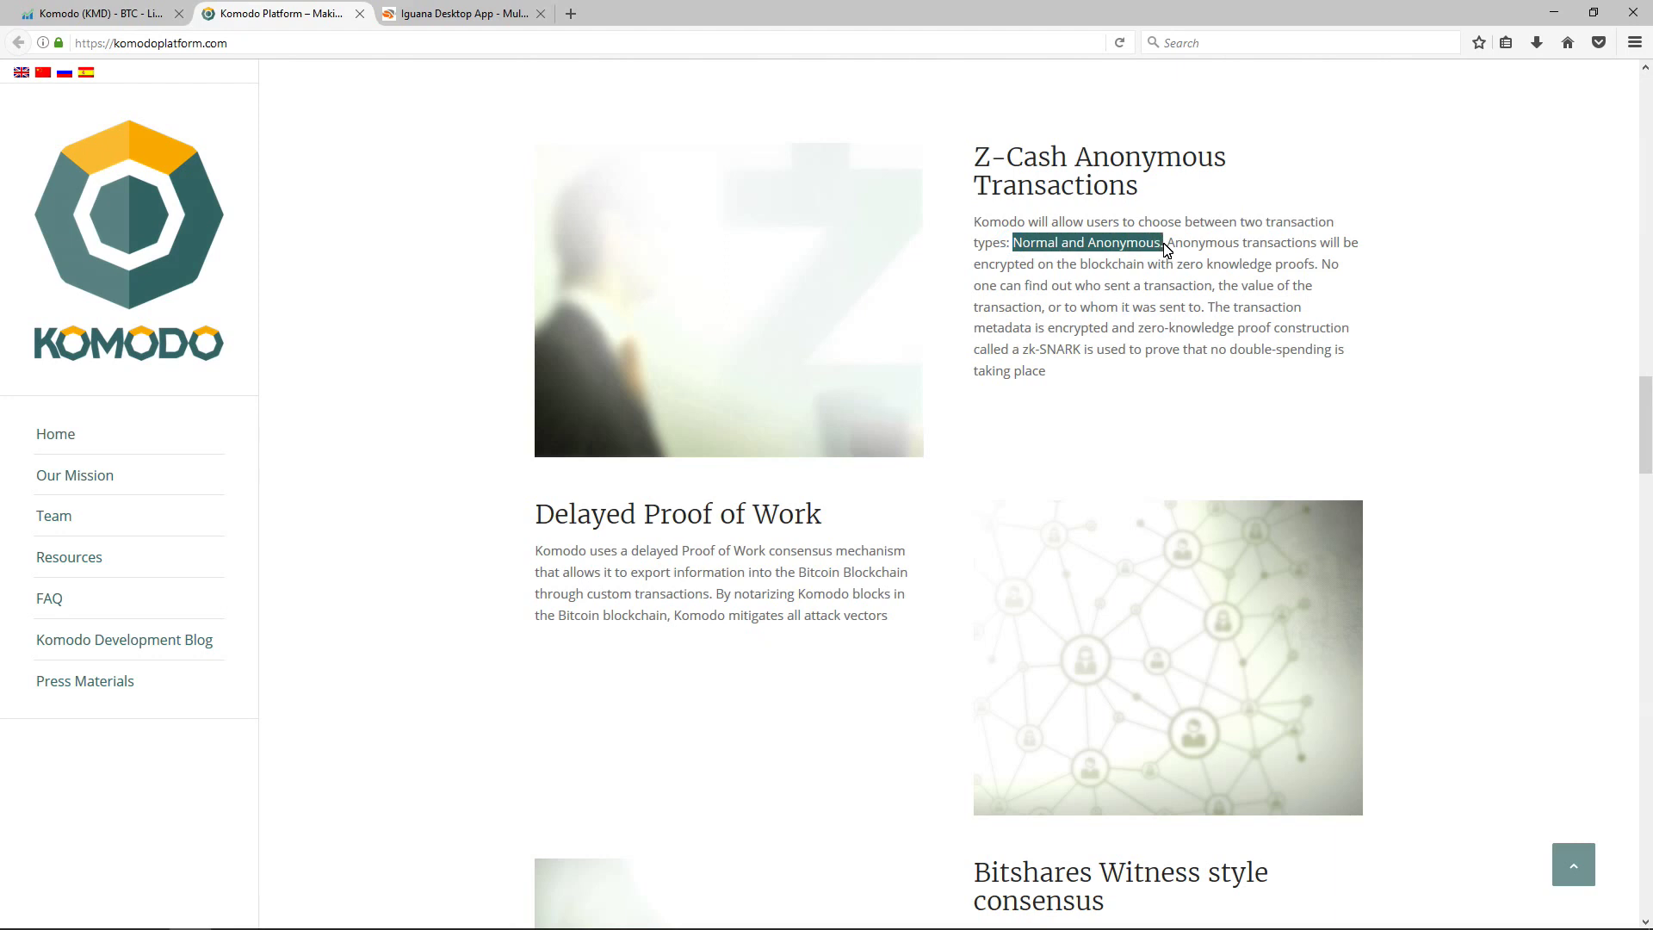
click(1167, 249)
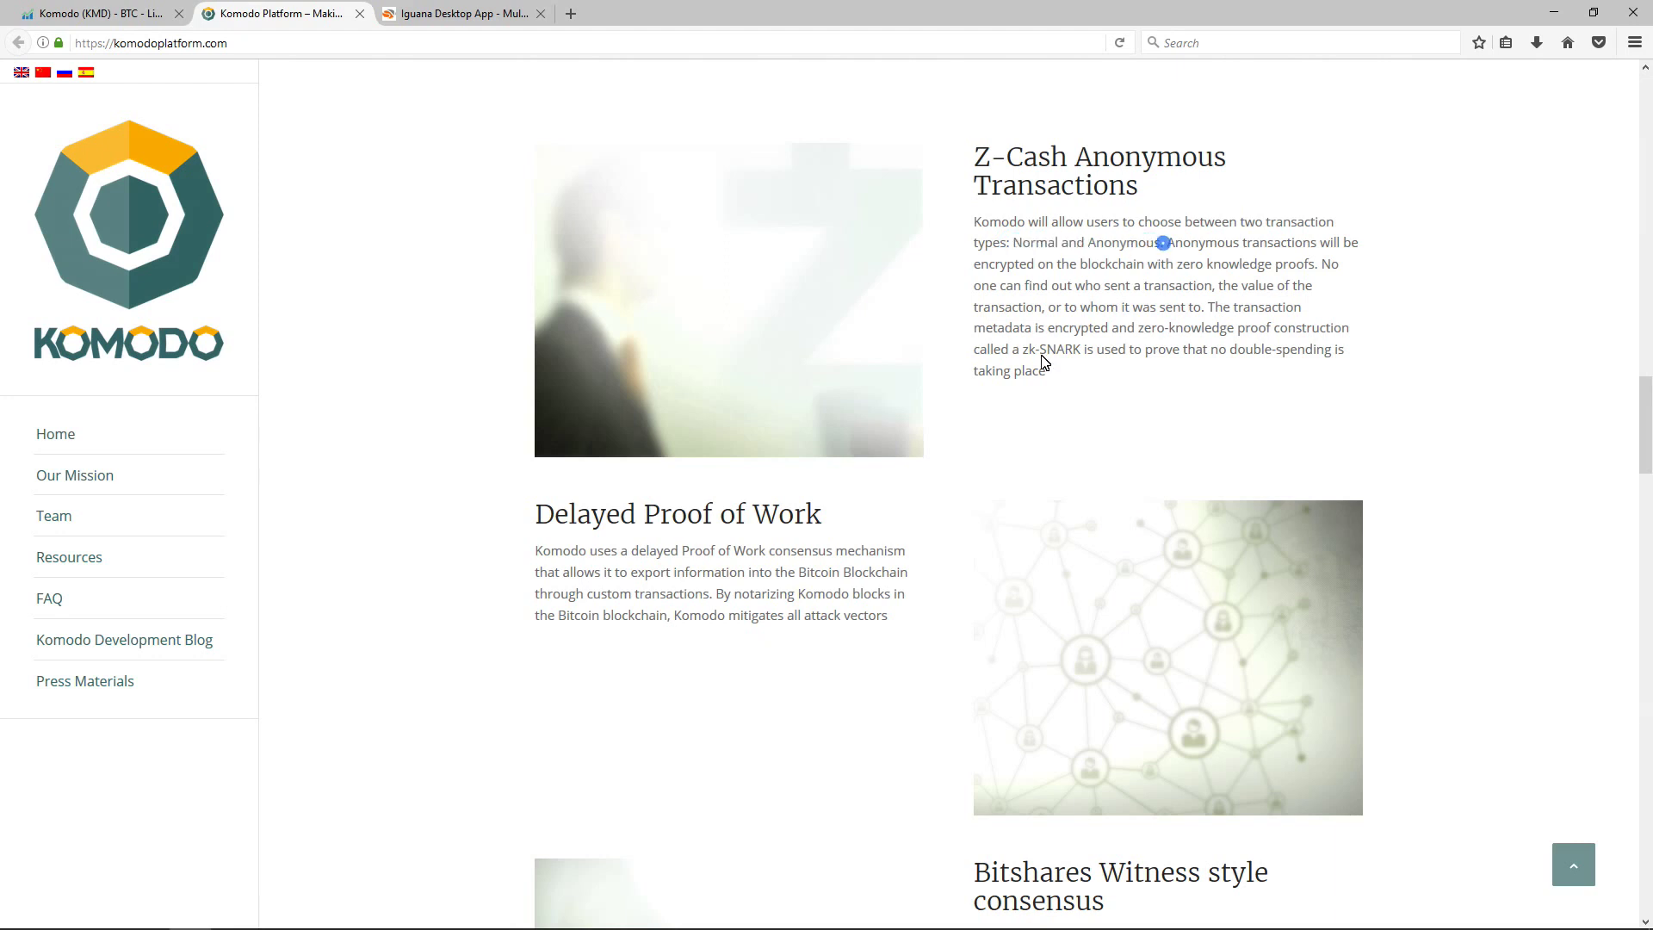
Step: Emphasise the Delayed Proof of Work and Bitshares Witness consensus headings, then move to the Iguana page
triple_click(682, 517)
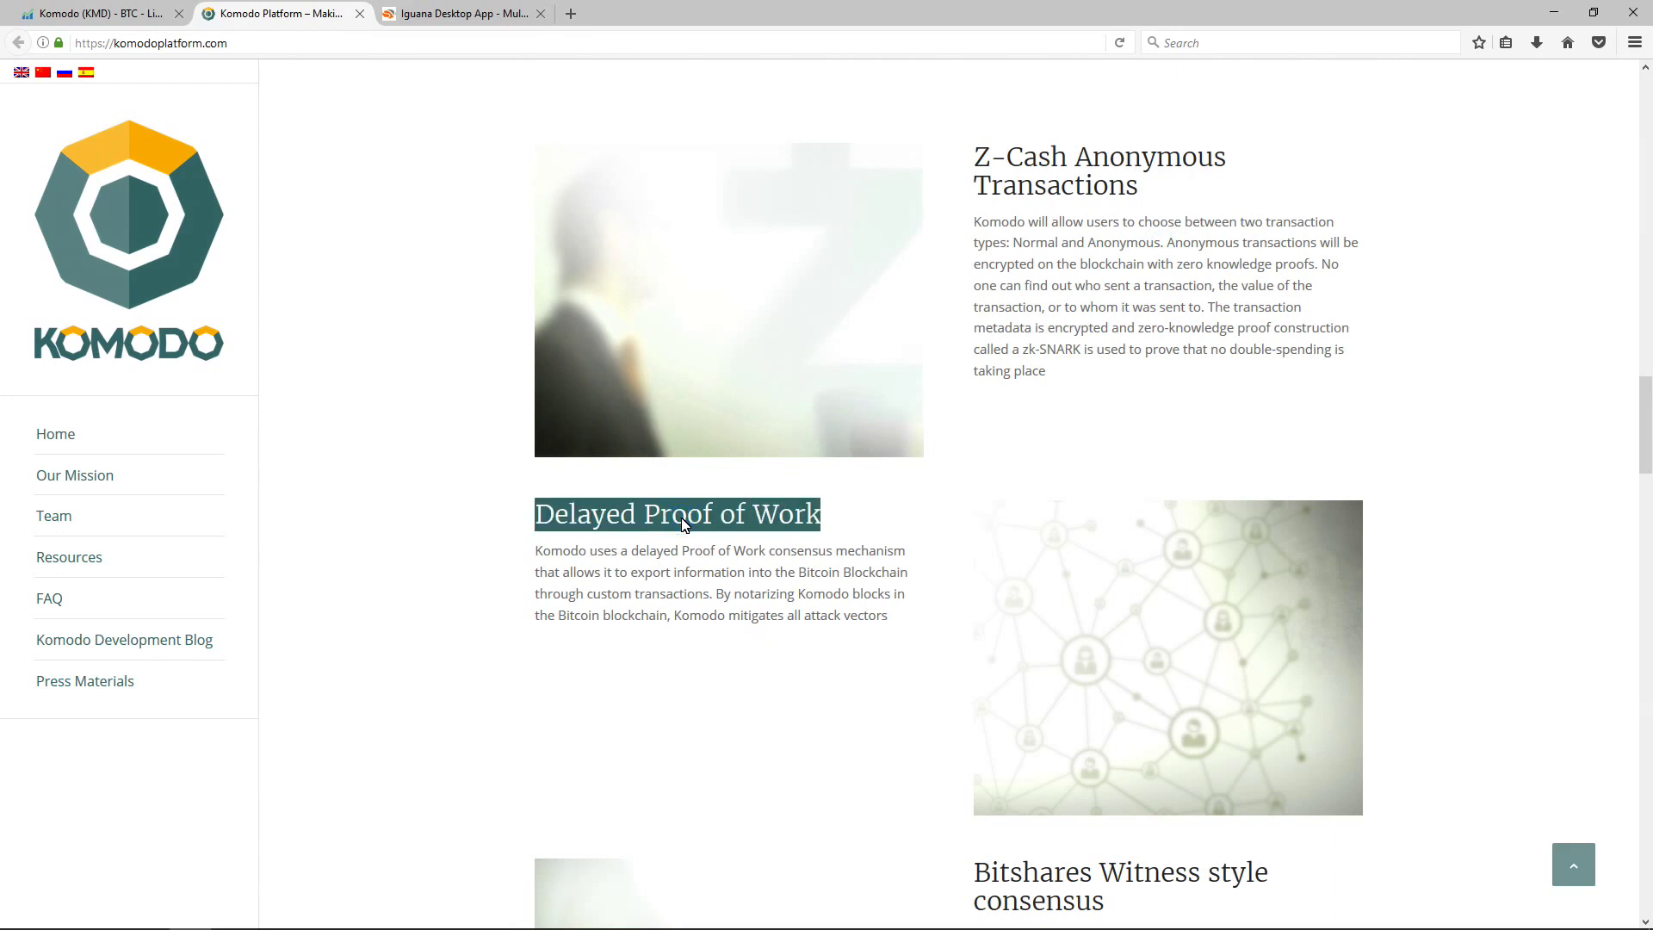
scroll(685, 523, down, 3)
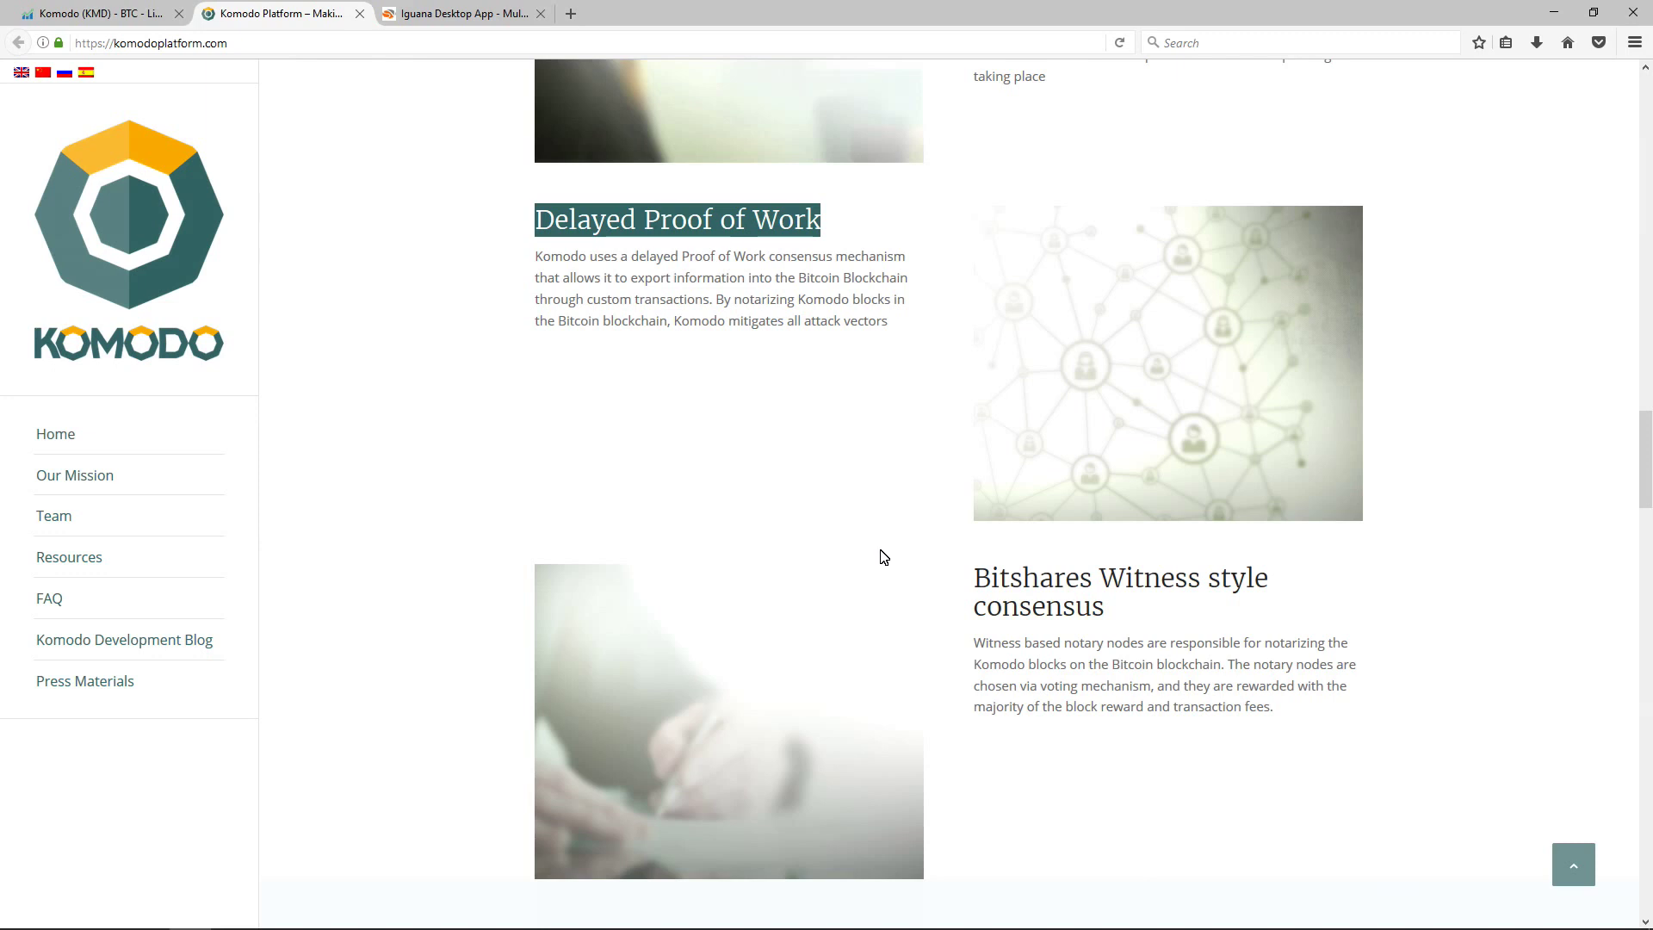
triple_click(1064, 579)
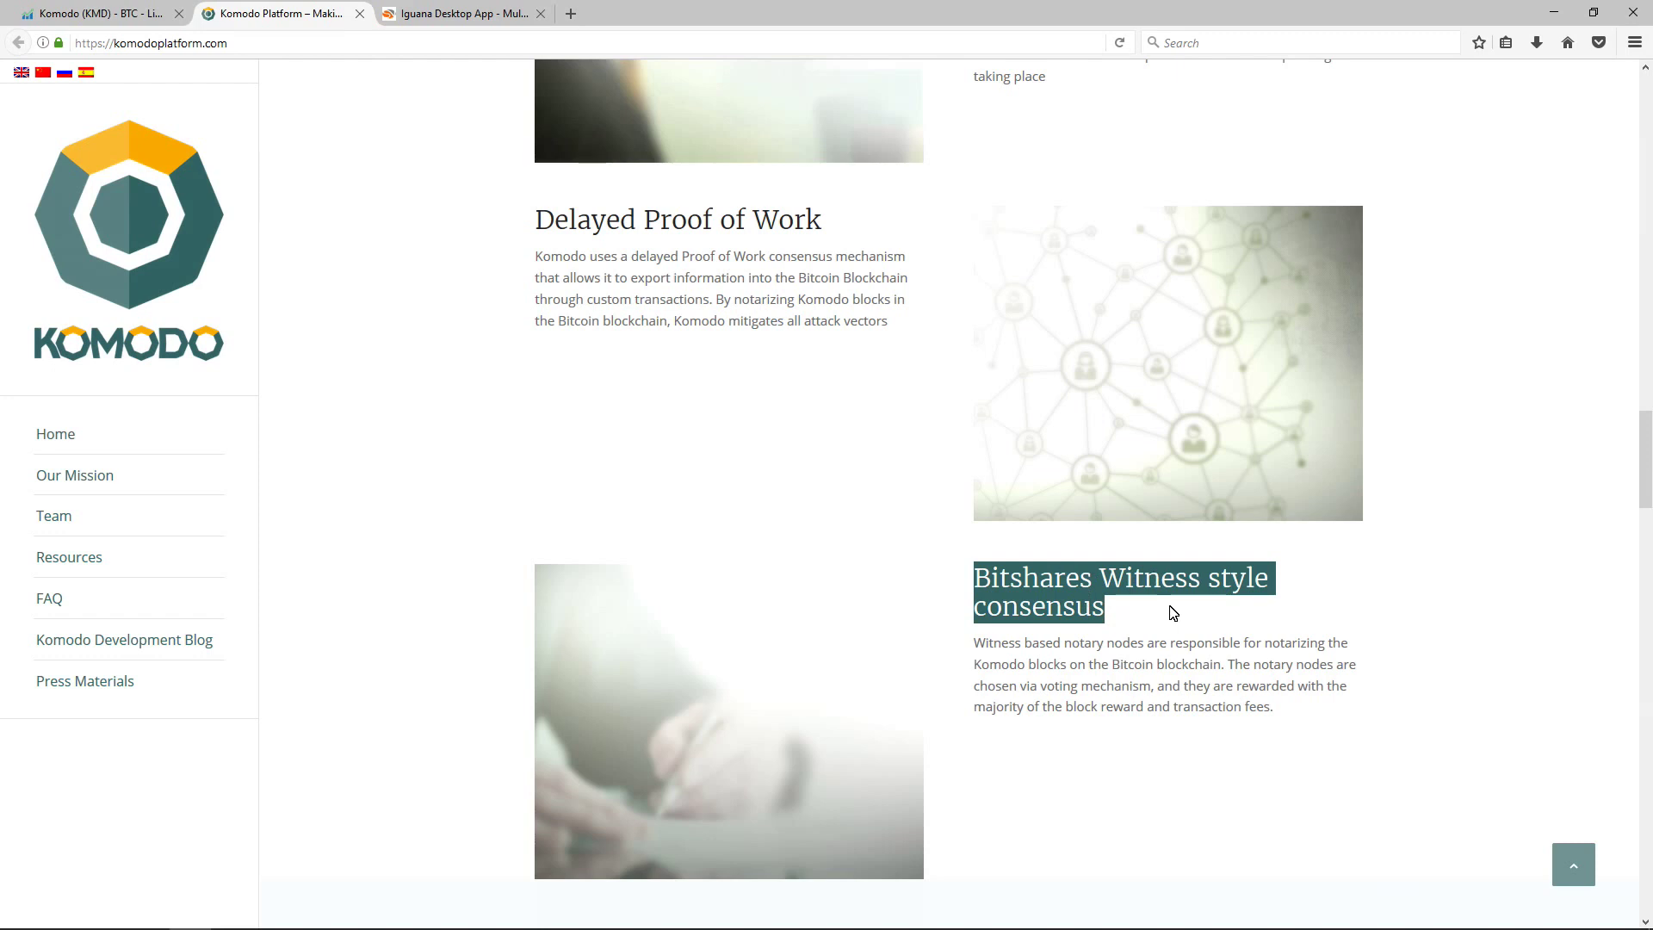
scroll(1172, 613, down, 6)
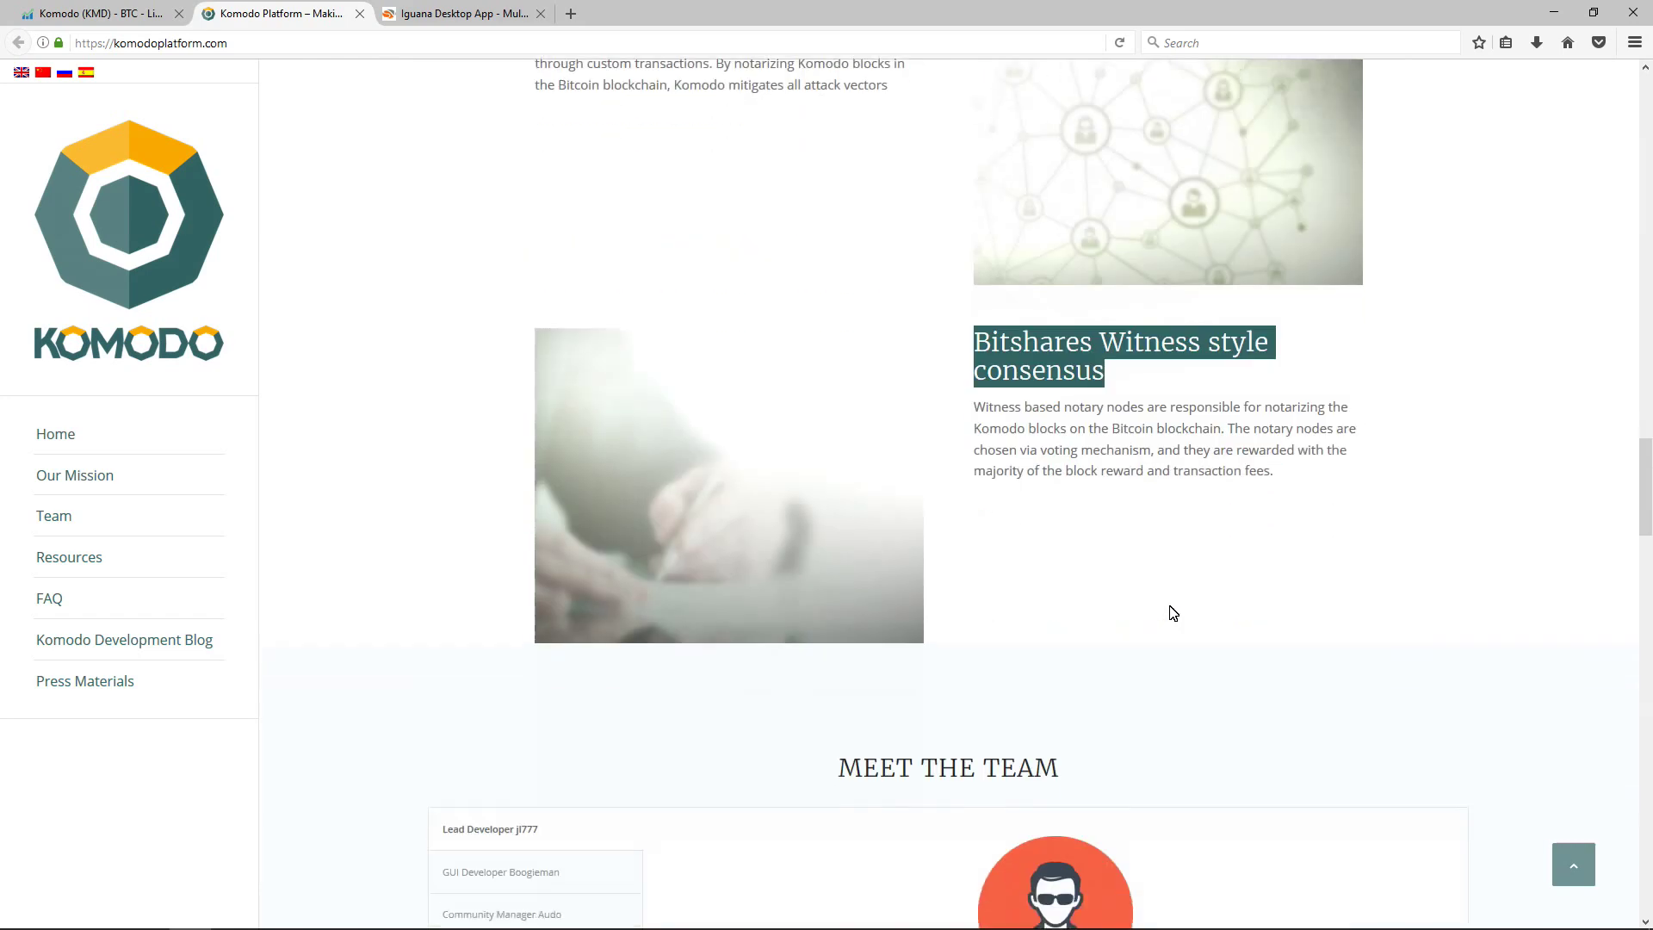
scroll(1166, 612, up, 10)
scroll(1152, 608, up, 15)
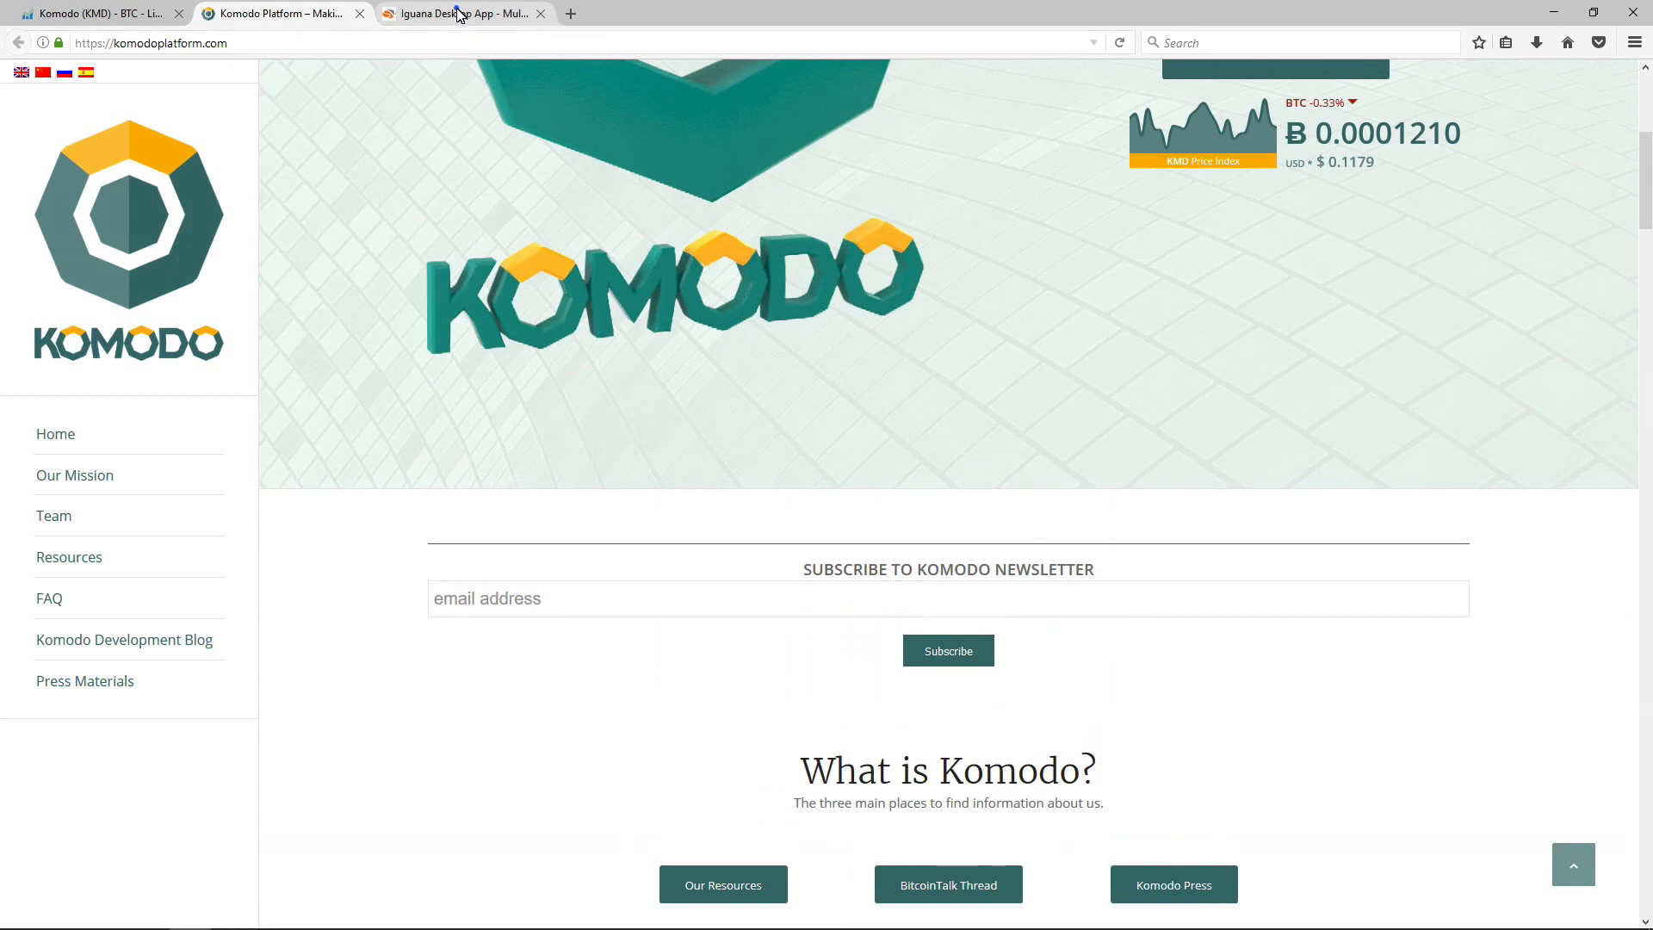
click(457, 13)
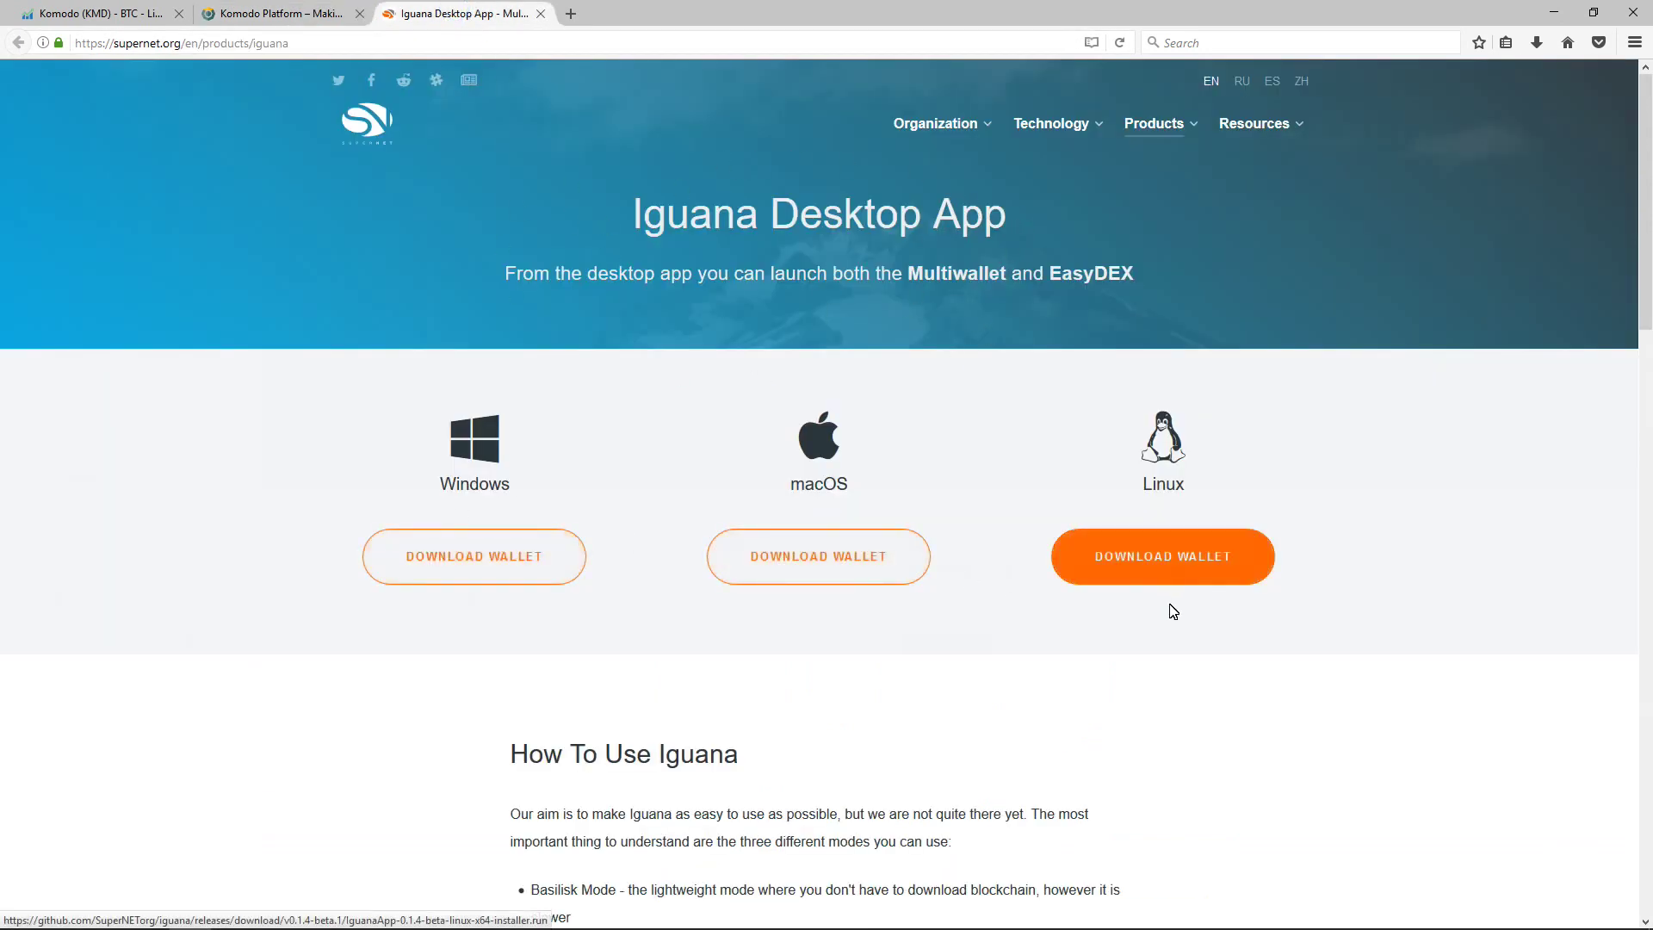
Step: Scroll the Iguana Desktop App page through How To Use Iguana, Multiwallet and EasyDEX
scroll(1173, 616, down, 5)
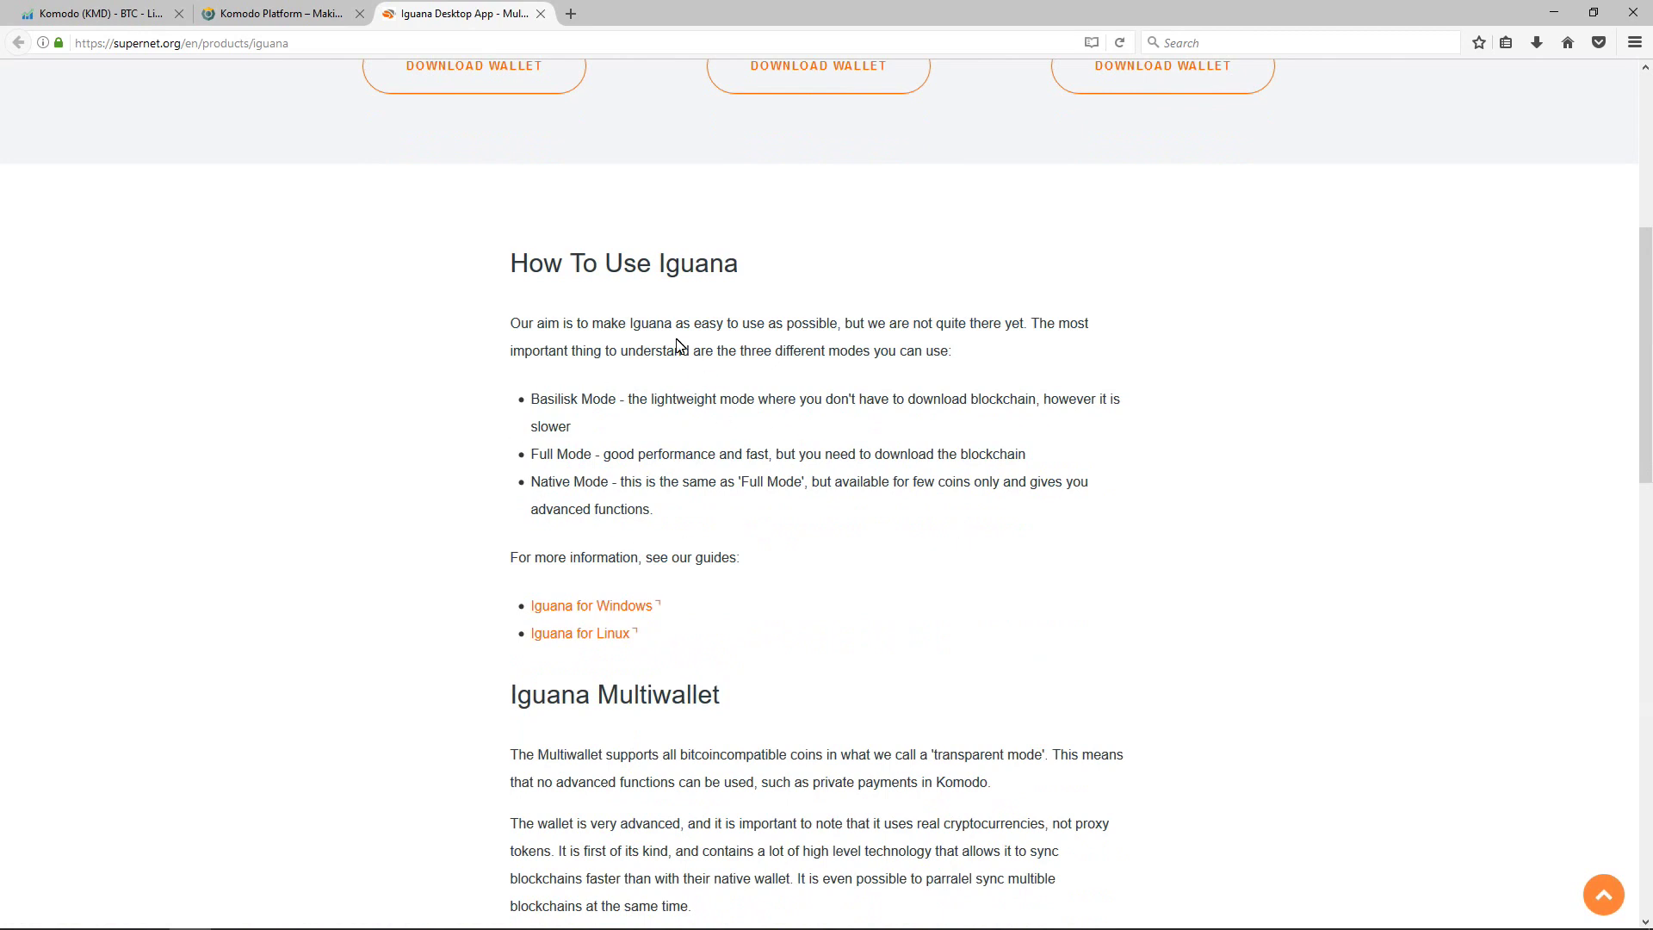
scroll(556, 570, down, 4)
scroll(556, 570, down, 8)
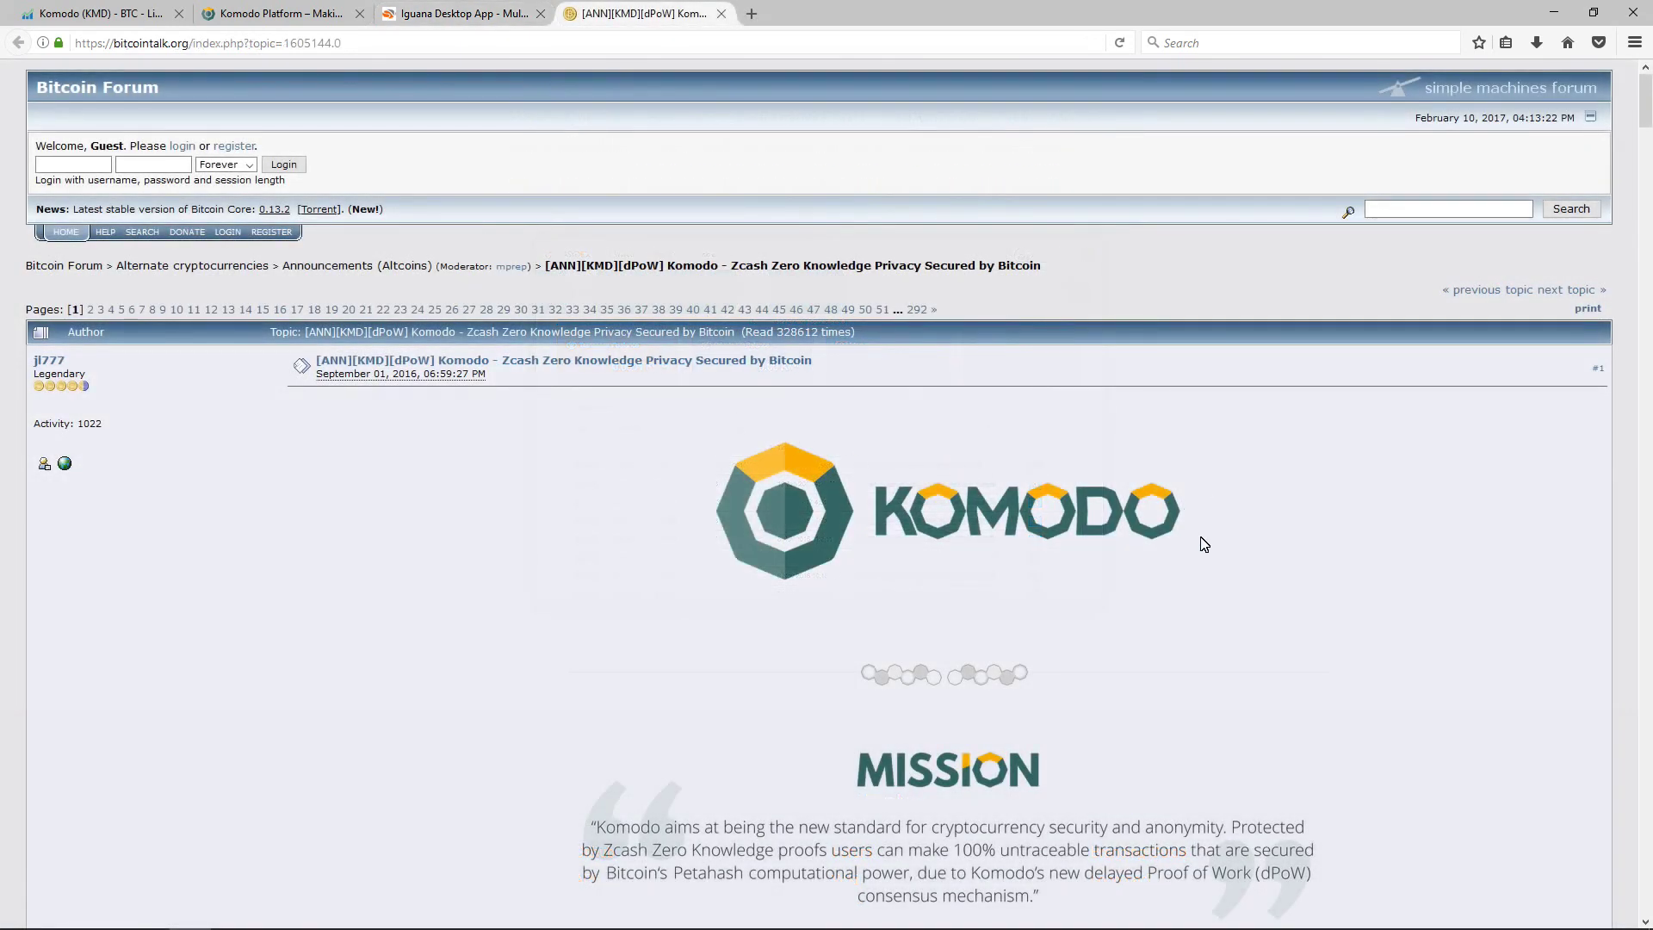
Step: Scroll the Komodo [ANN] thread past Mission, Introduction and Whitepaper to the supply chart
scroll(1271, 568, down, 6)
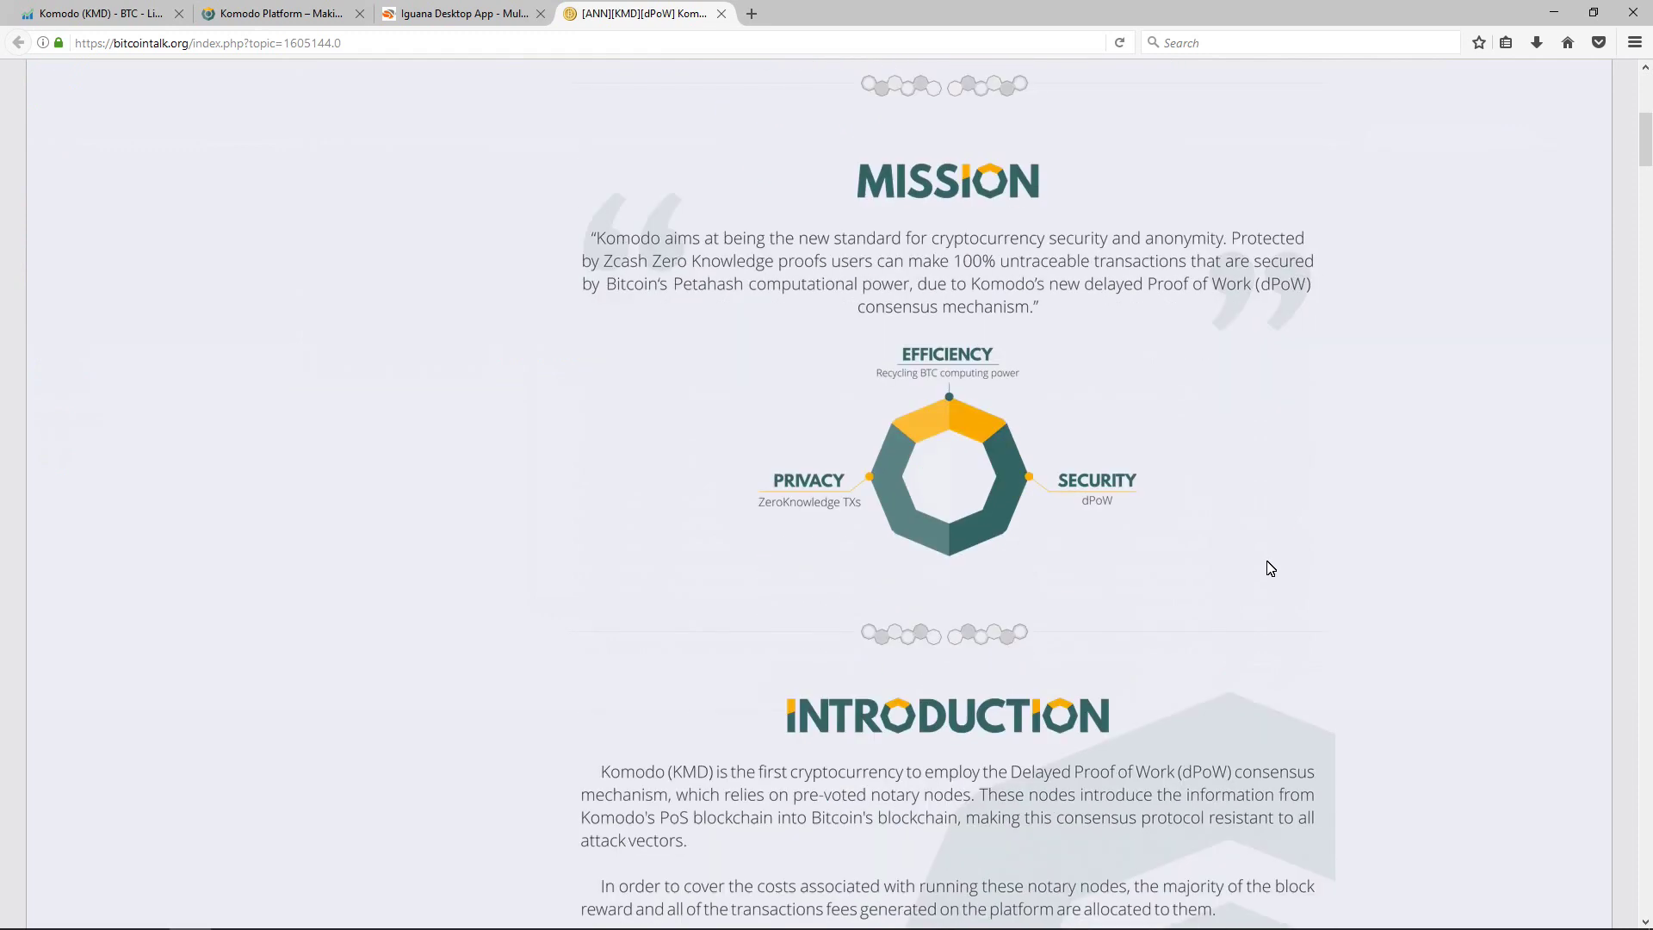
scroll(1271, 569, down, 8)
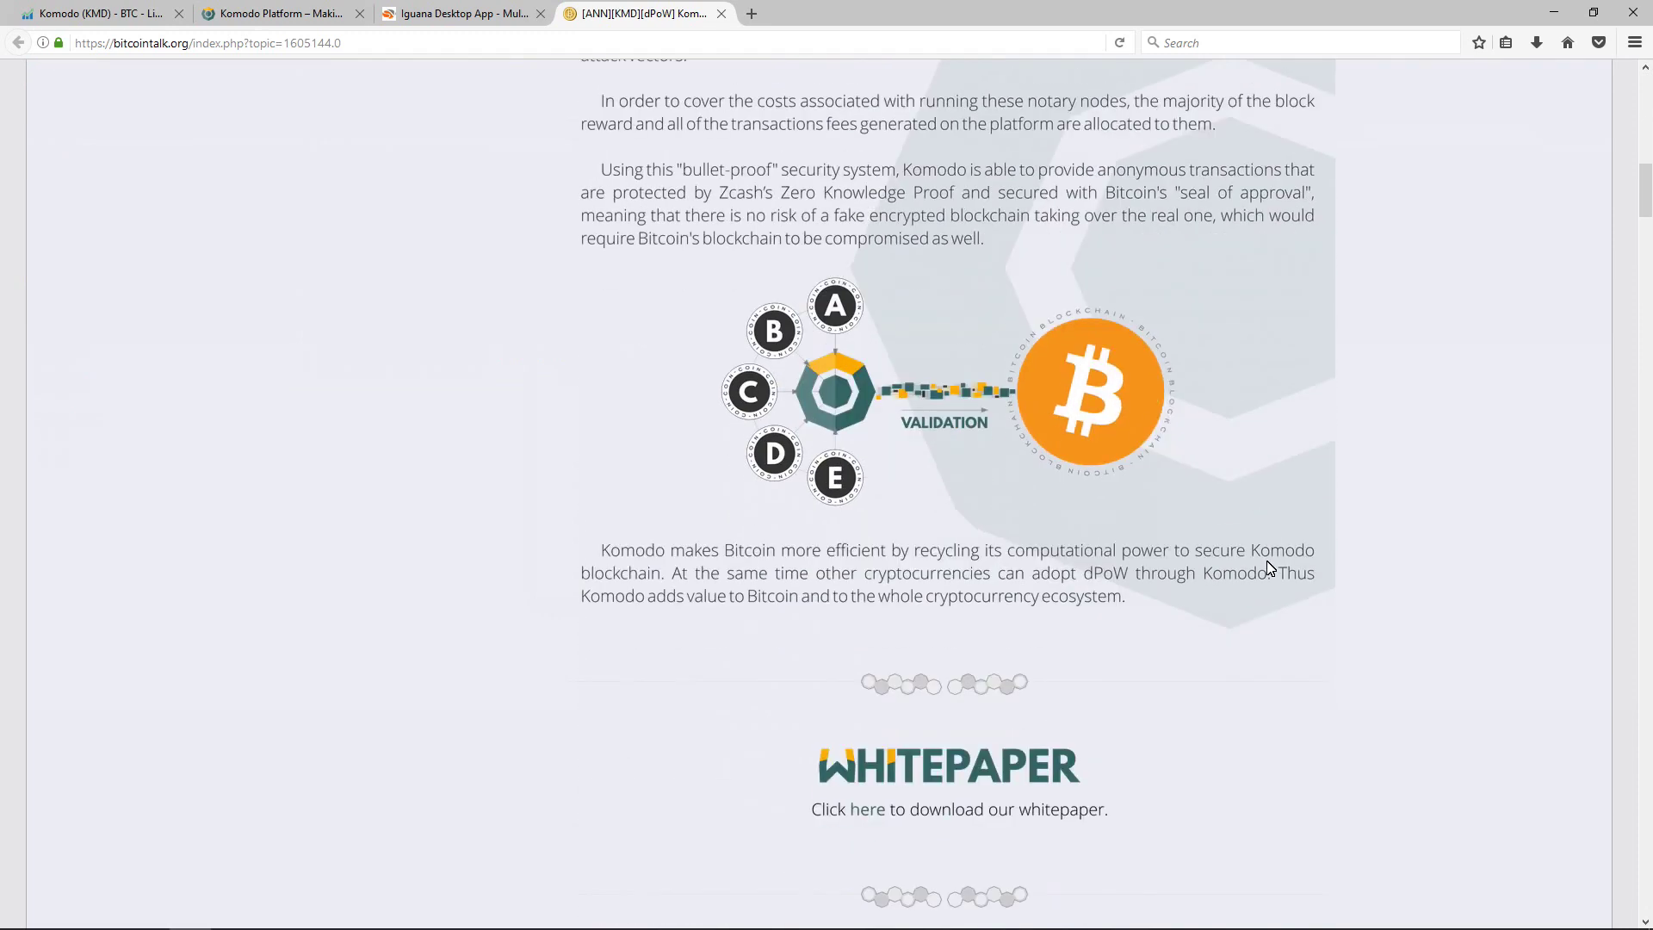
scroll(1014, 447, down, 3)
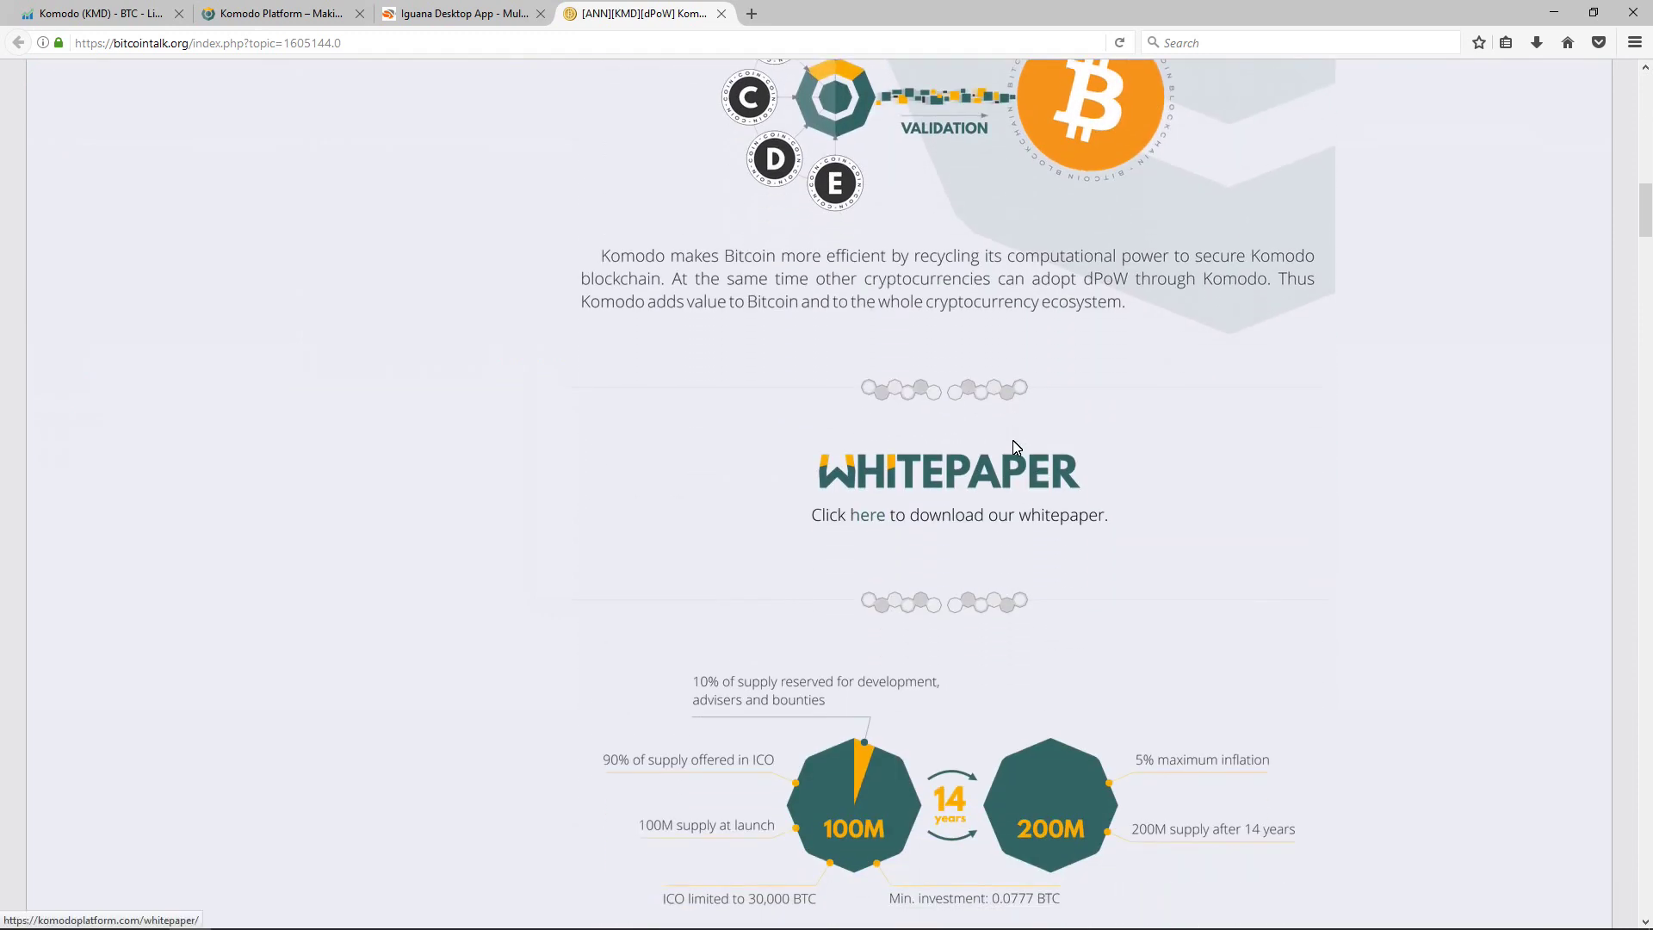
scroll(1013, 447, down, 4)
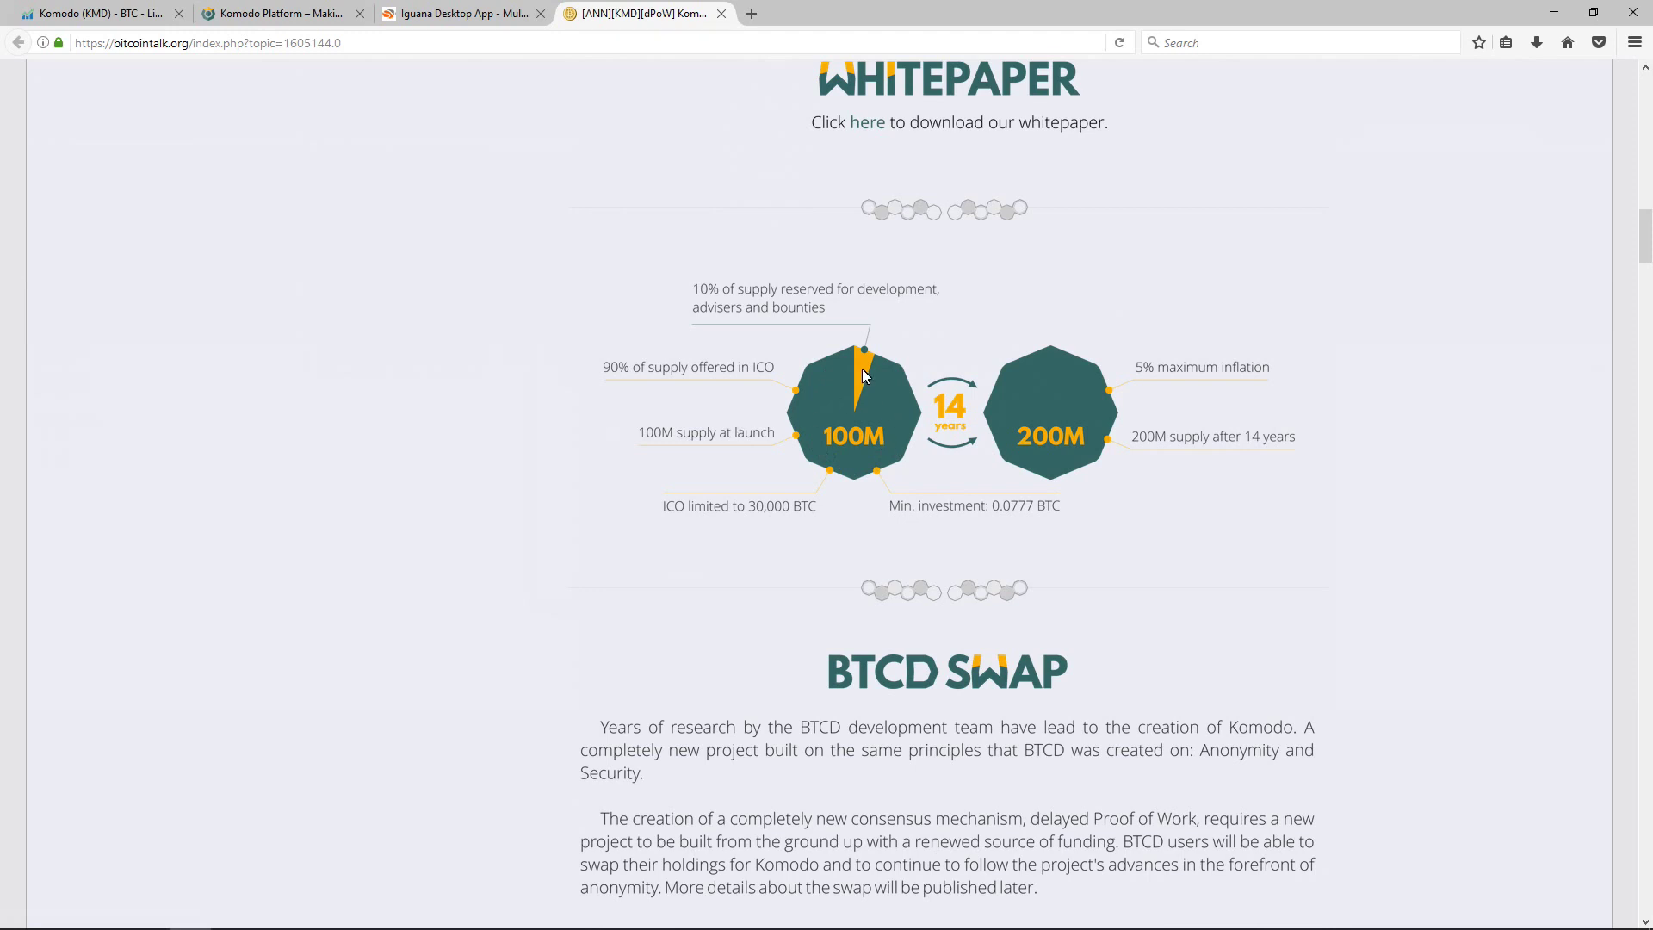
scroll(864, 371, down, 4)
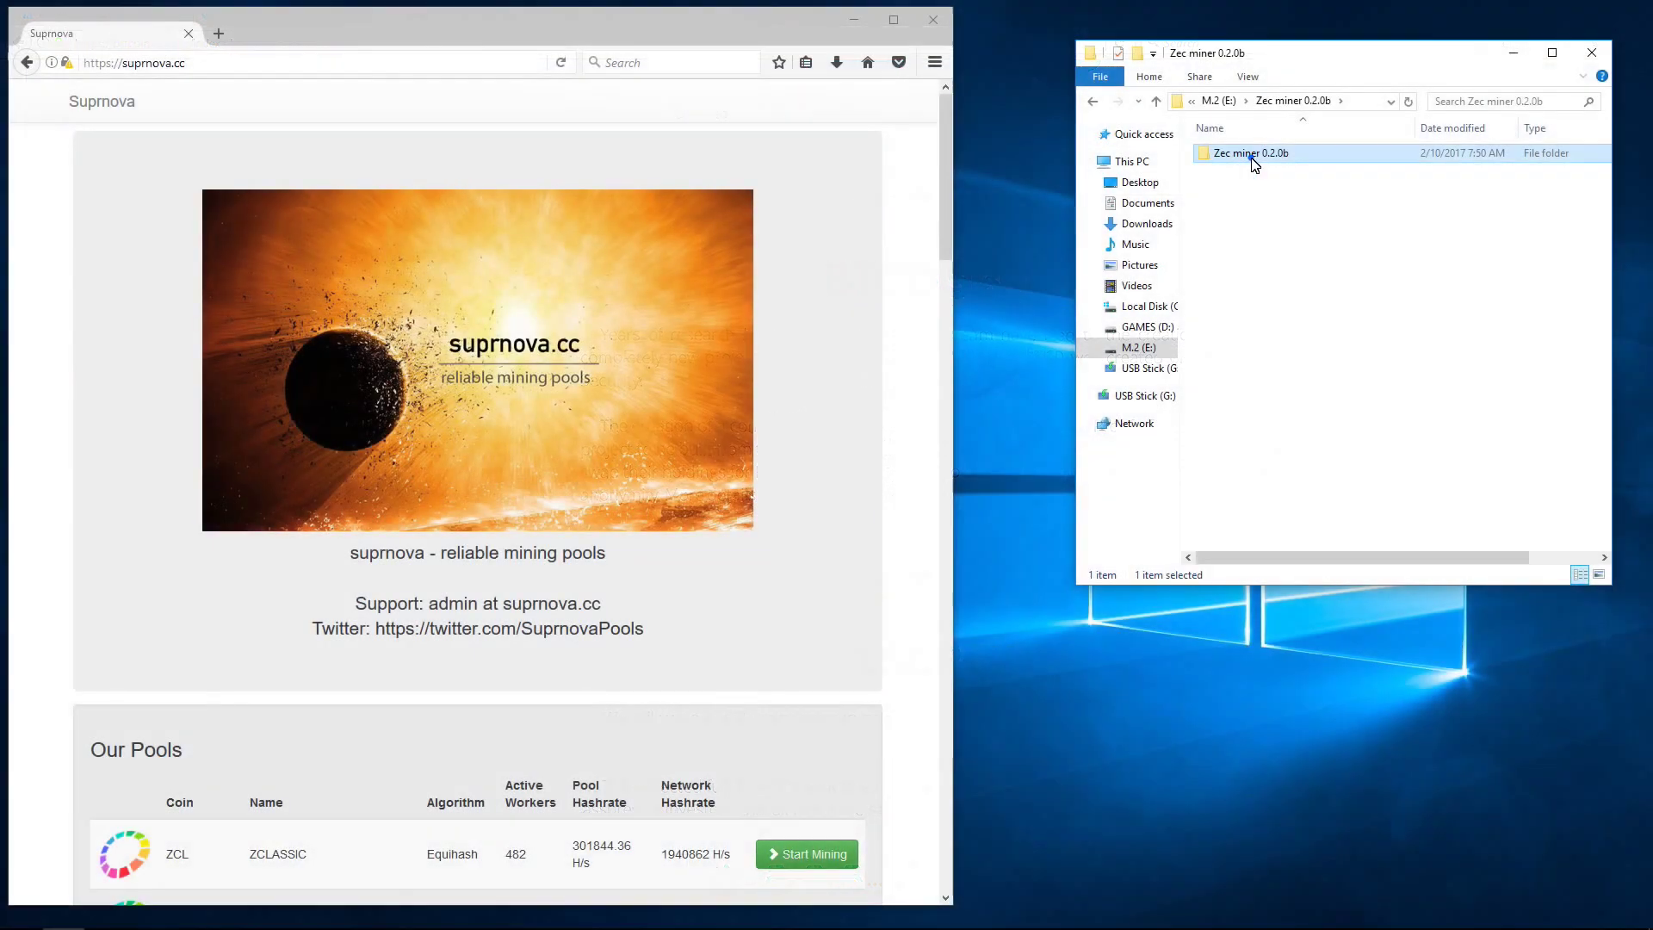
Step: Open the inner Zec miner 0.2.0b folder and start mining on Suprnova's Komodo (KMD) Equihash pool
double_click(1253, 157)
click(1087, 162)
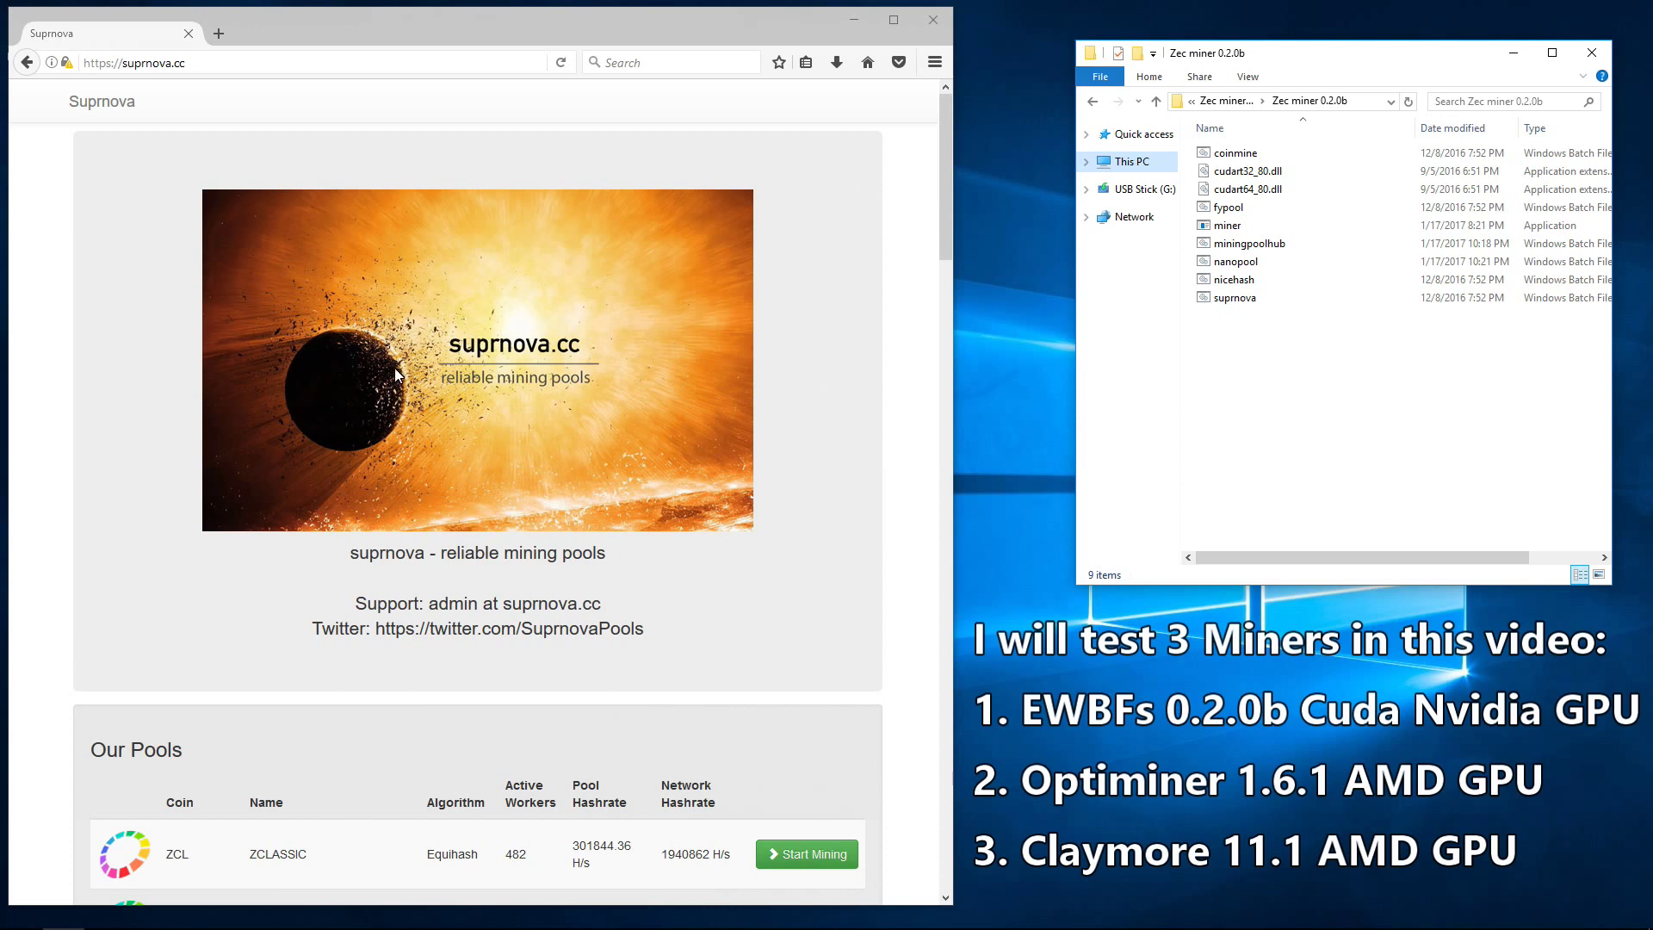
scroll(395, 369, down, 5)
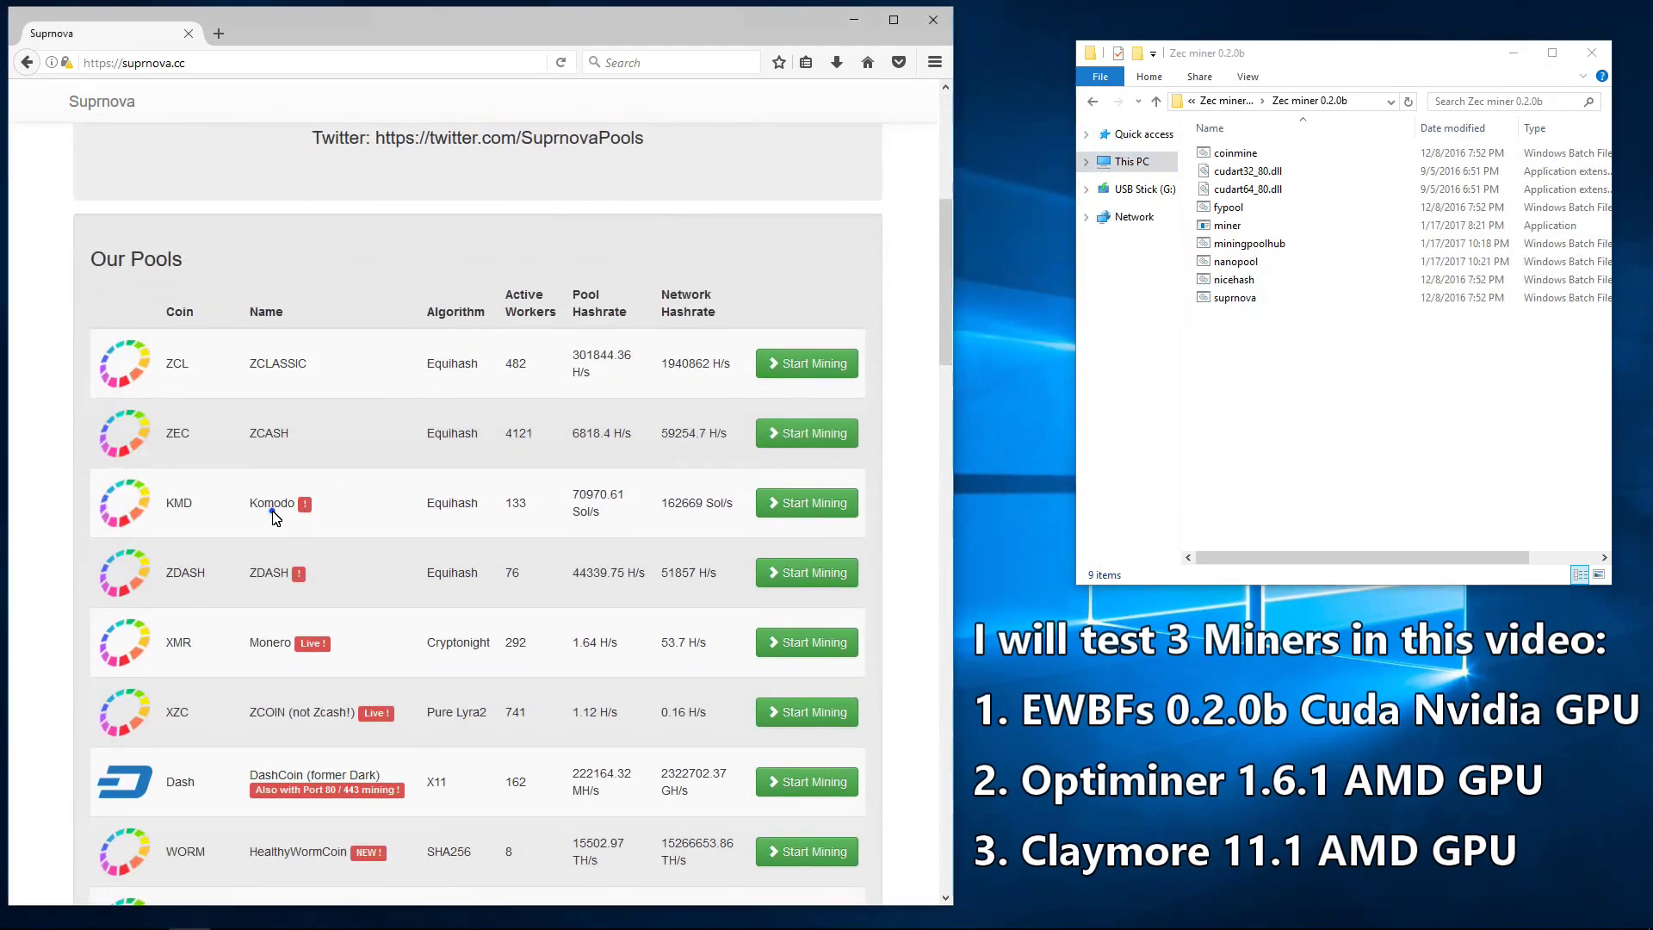
double_click(273, 511)
double_click(443, 510)
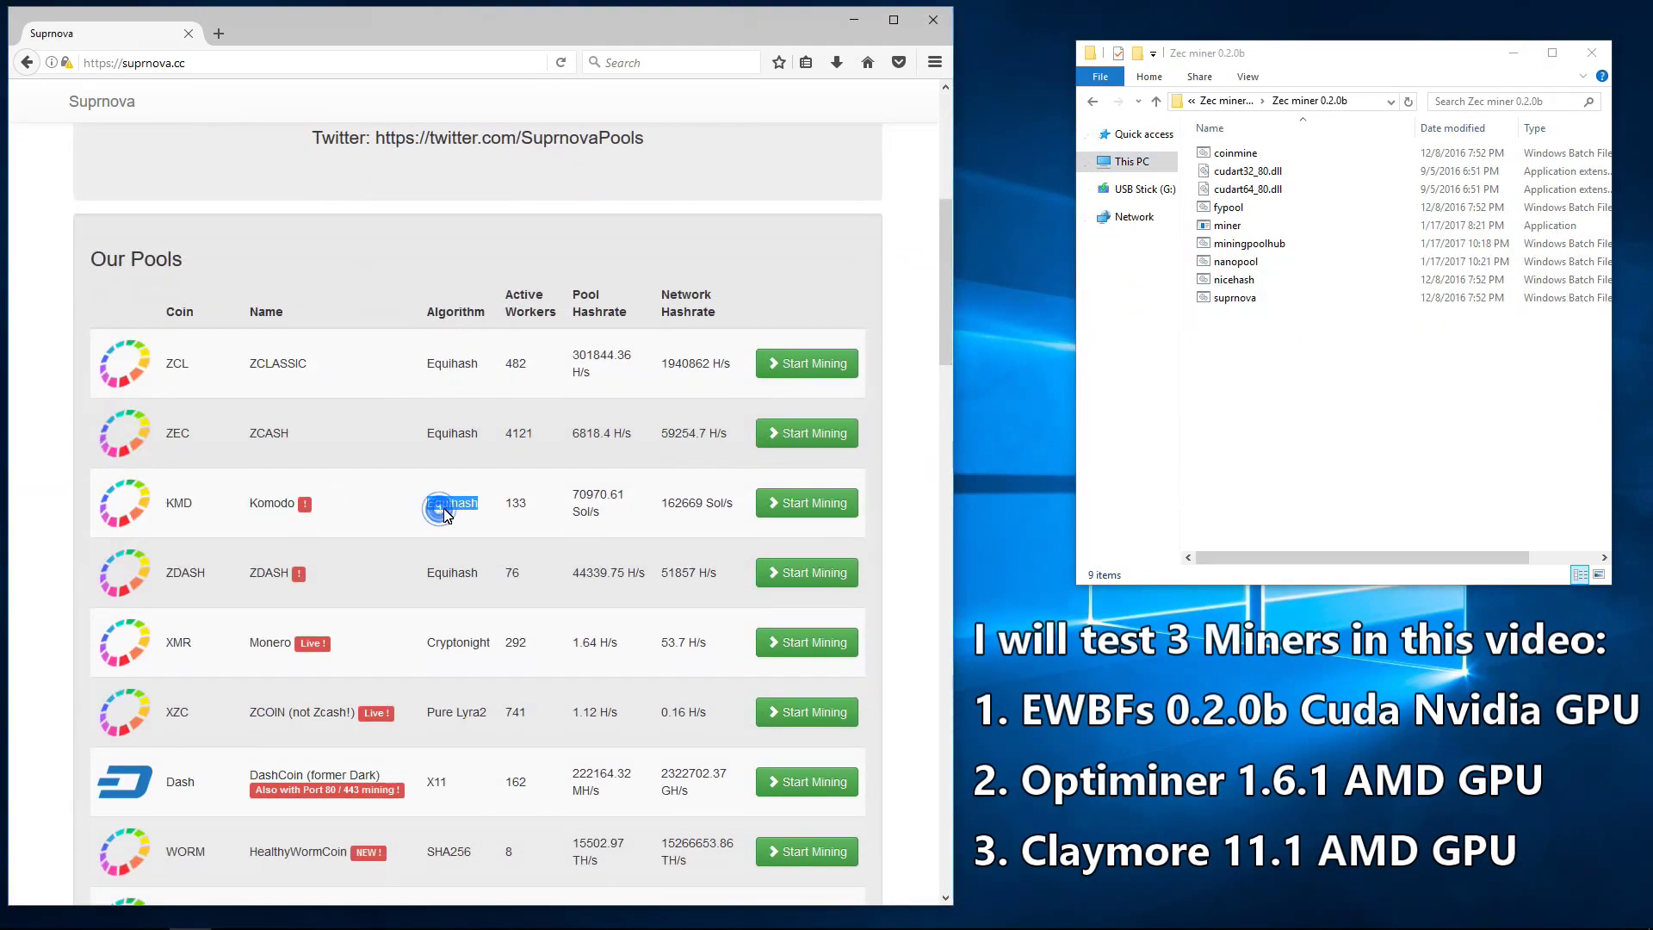
click(819, 509)
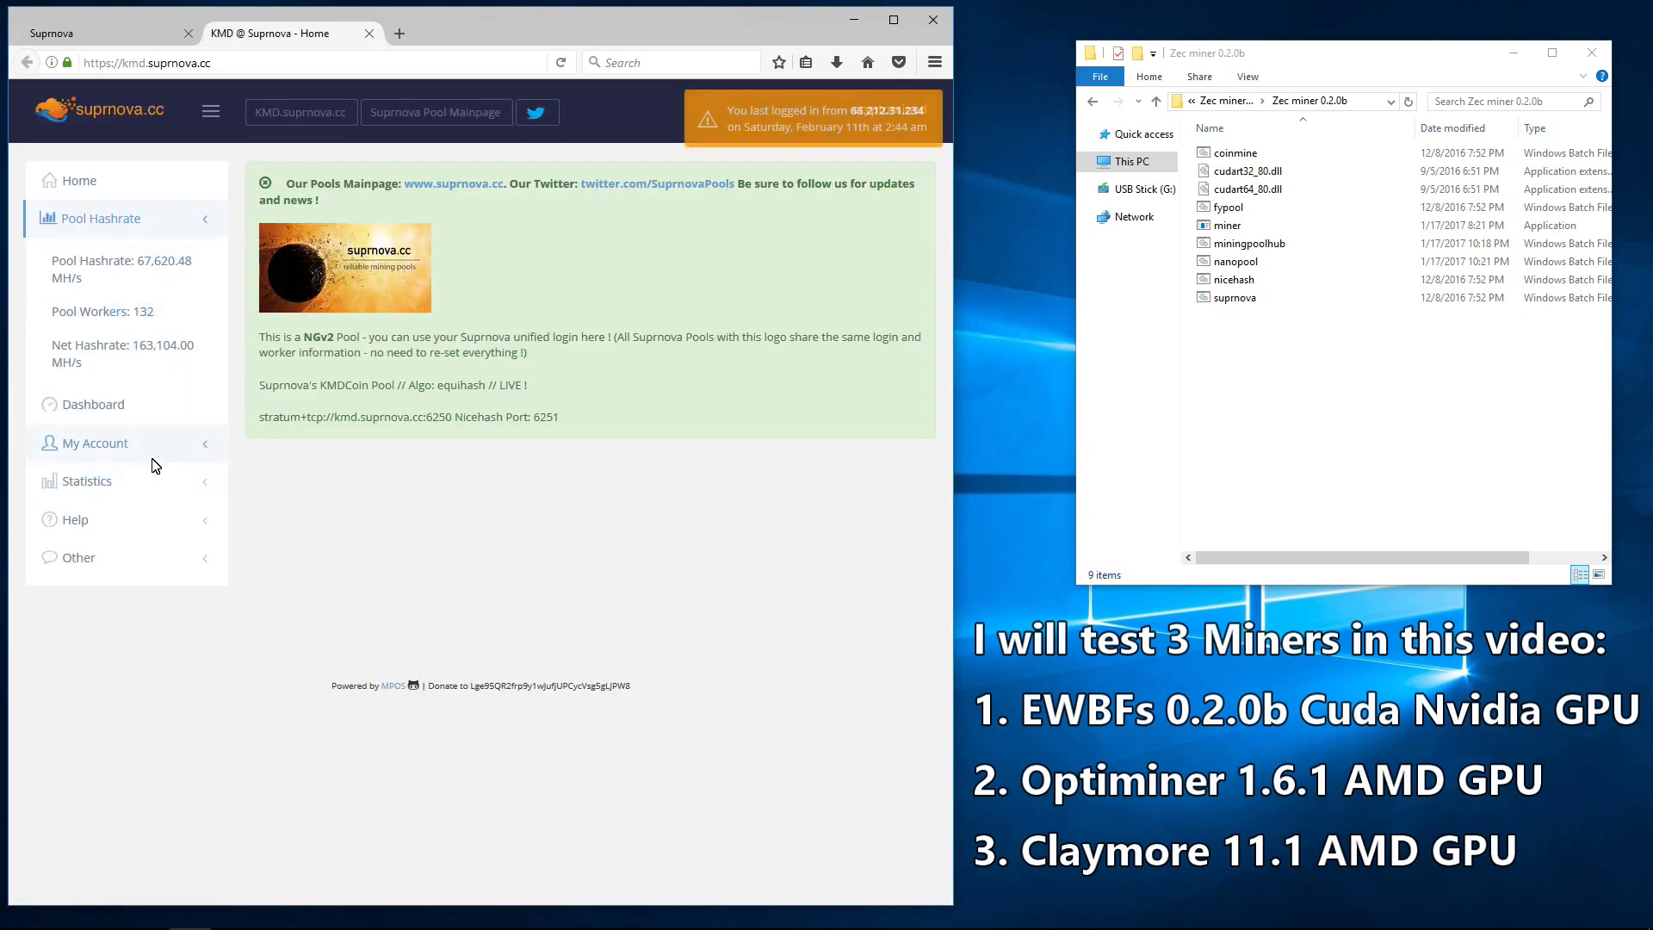
Step: Open the KMD pool's My Workers list and highlight the 980 and 480 worker logins and passwords
click(138, 446)
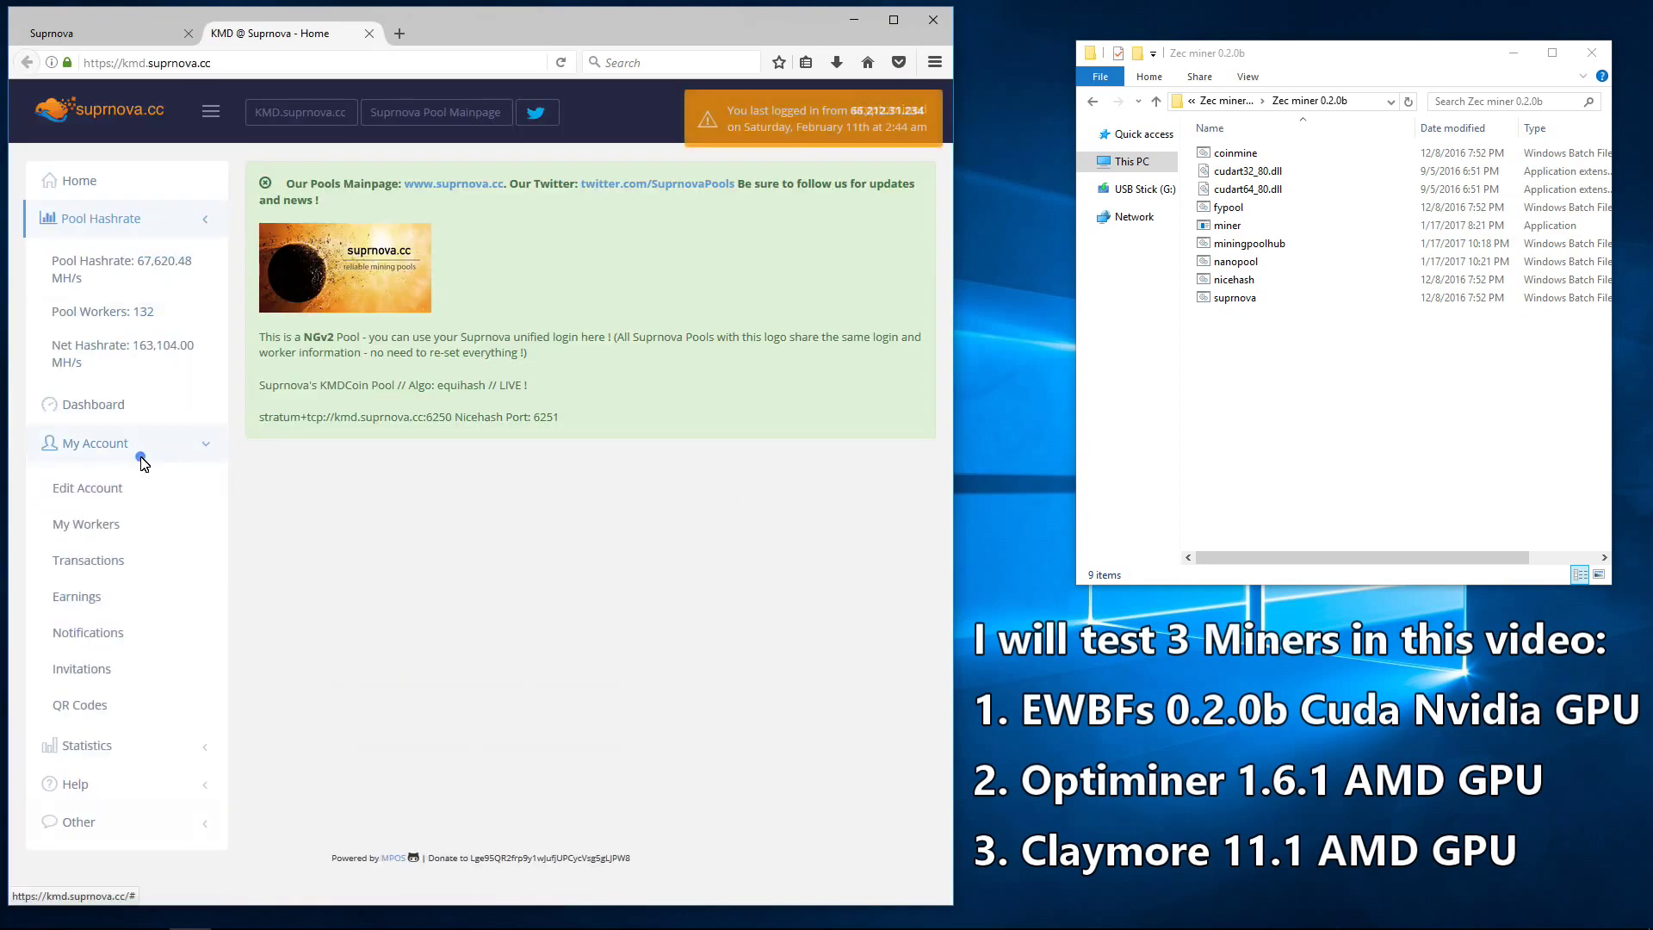
click(118, 523)
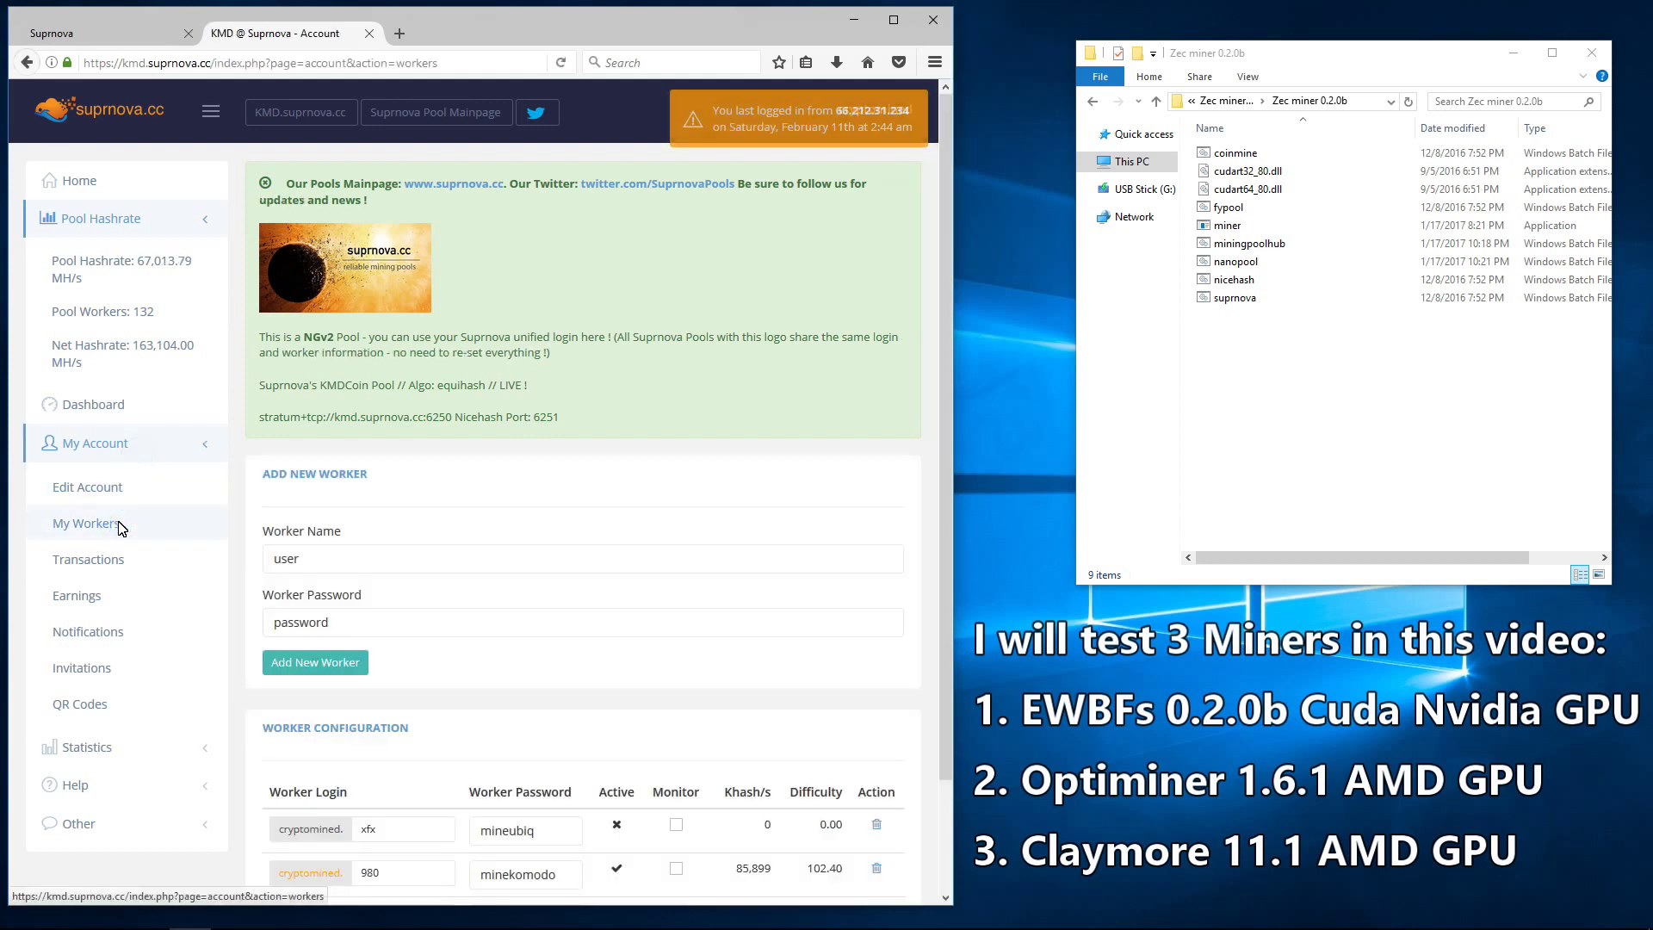
scroll(457, 698, down, 3)
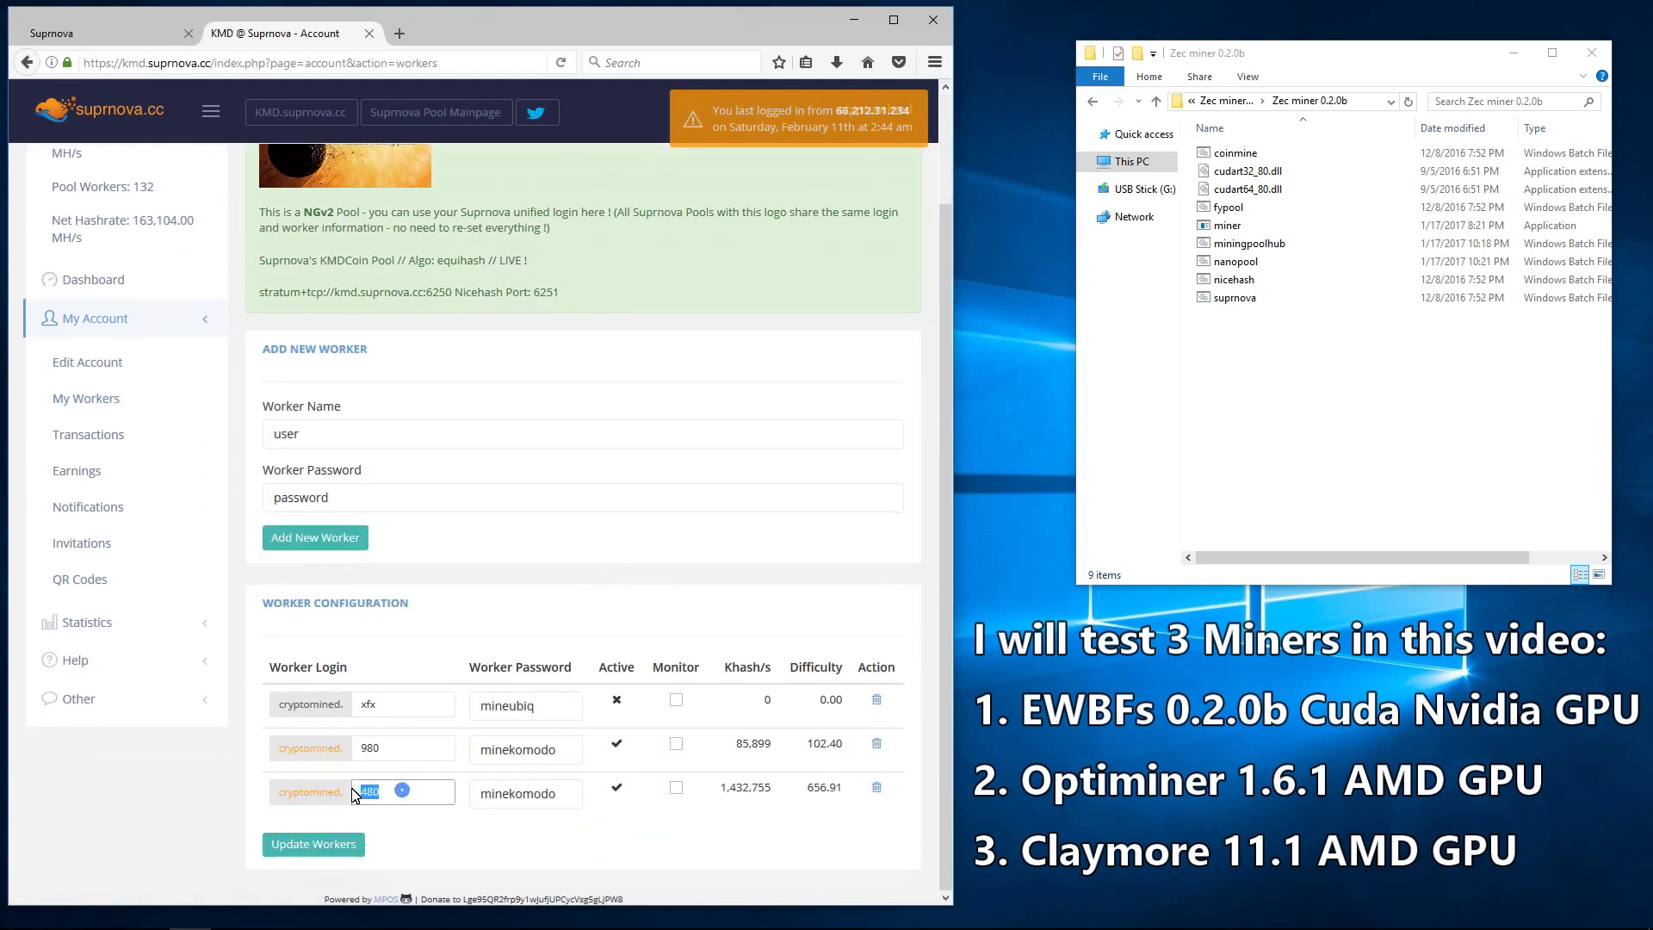
drag(404, 748, 333, 758)
double_click(546, 751)
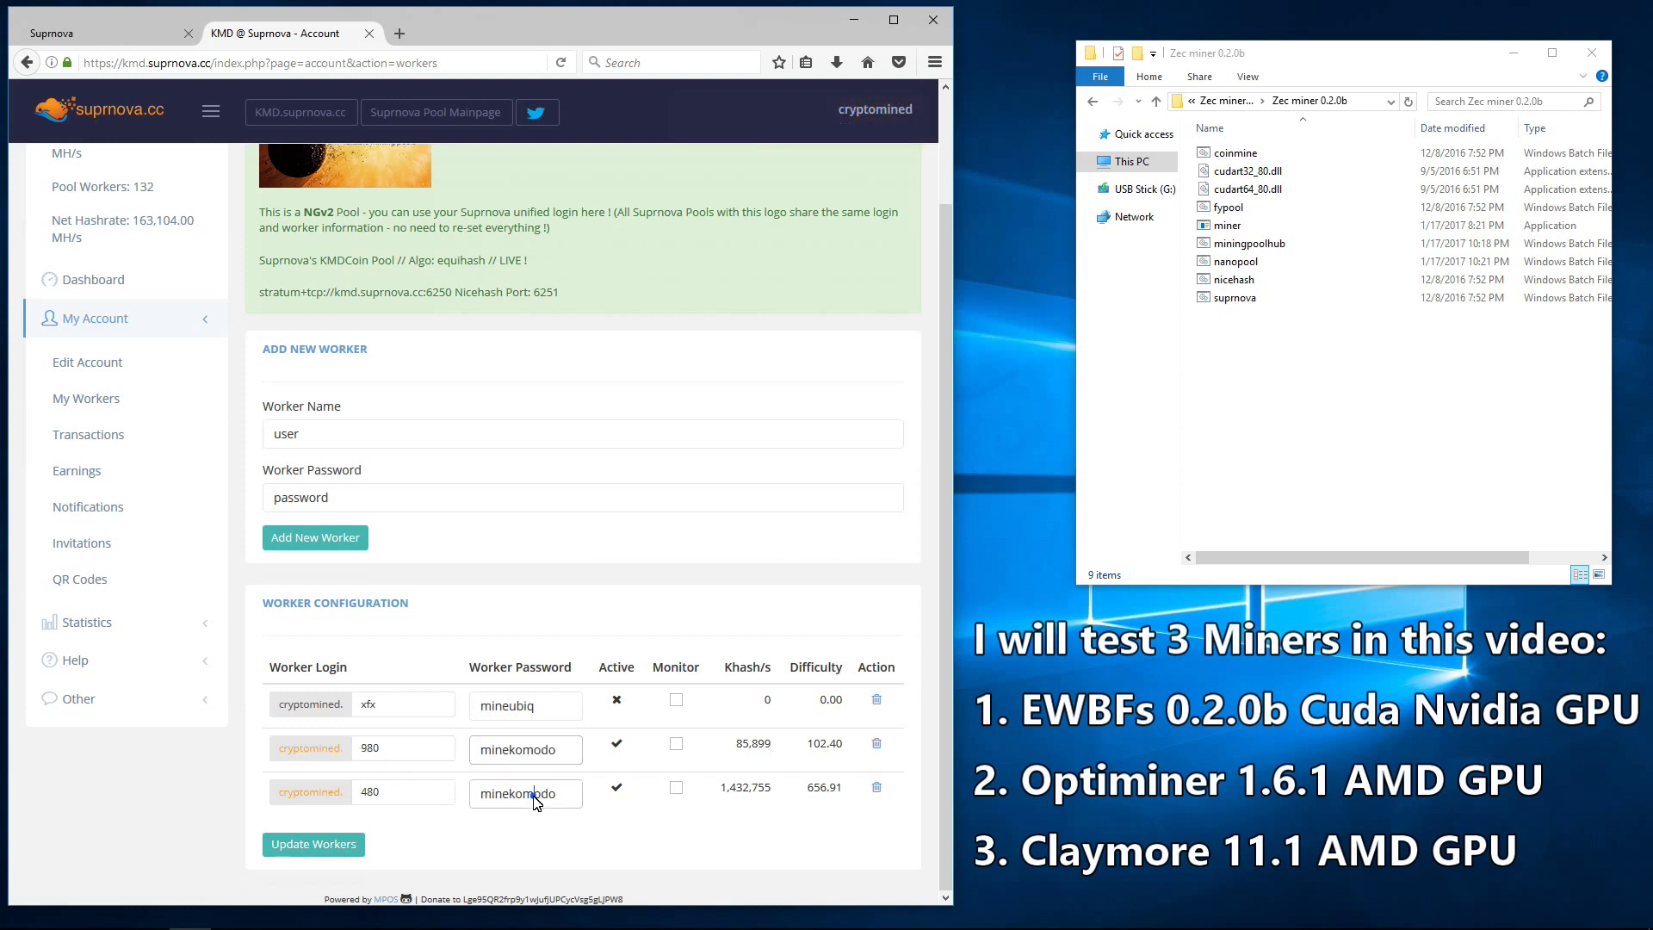
double_click(533, 794)
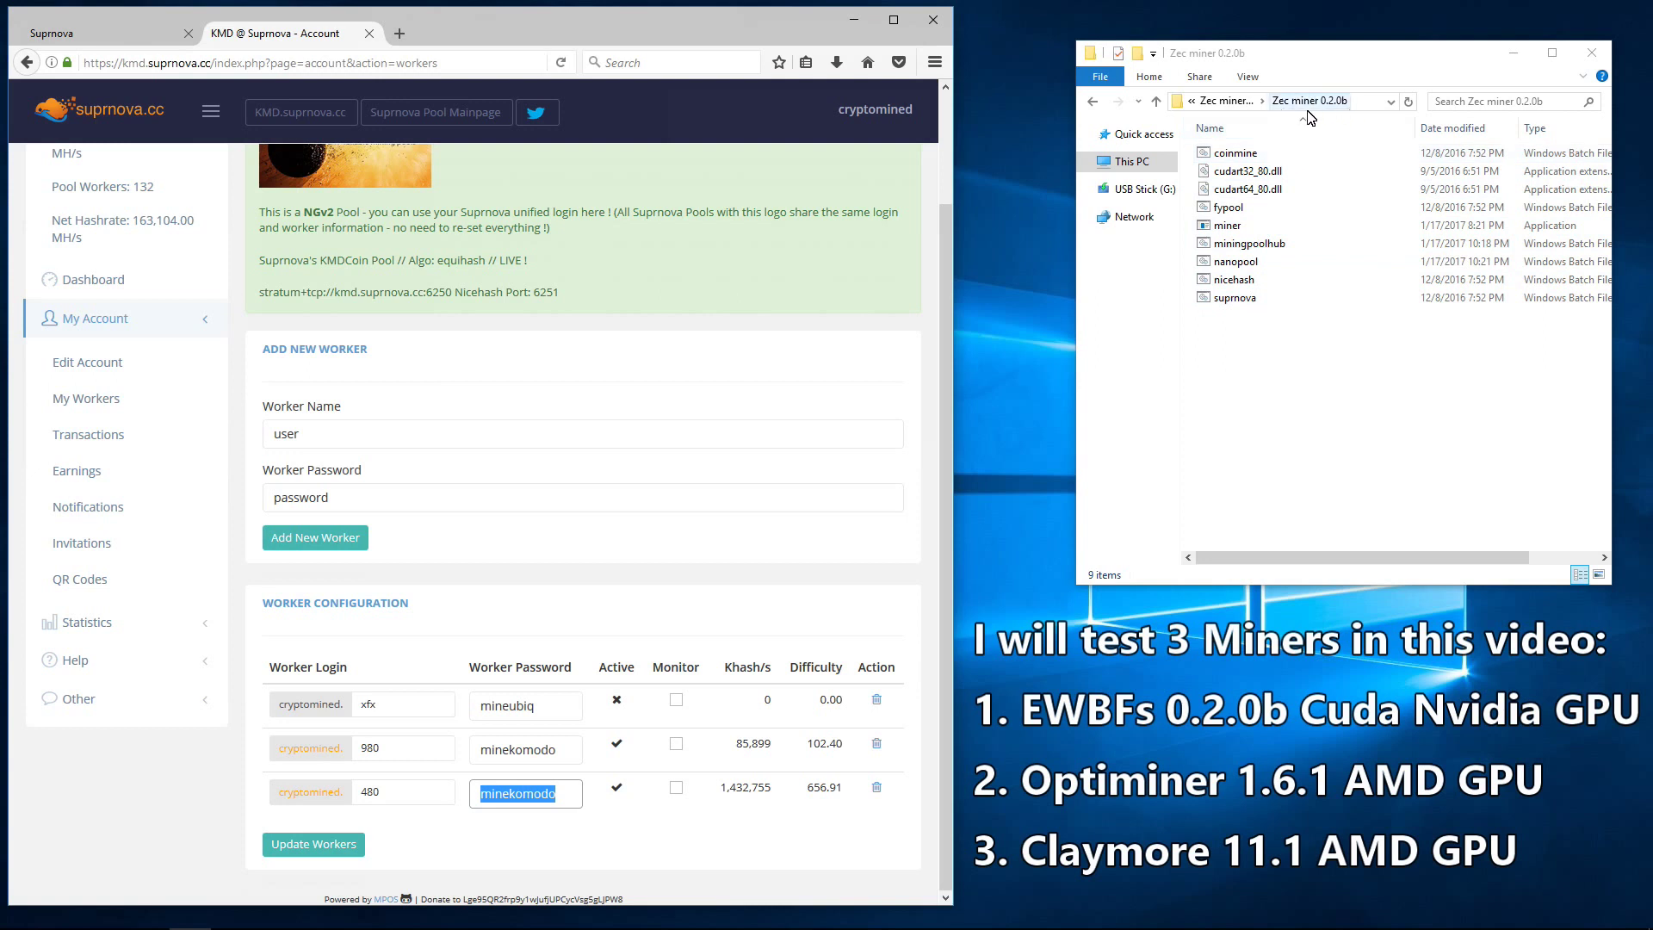
Step: Open suprnova.bat in Notepad and resize the editor window beside the pool page
right_click(1226, 299)
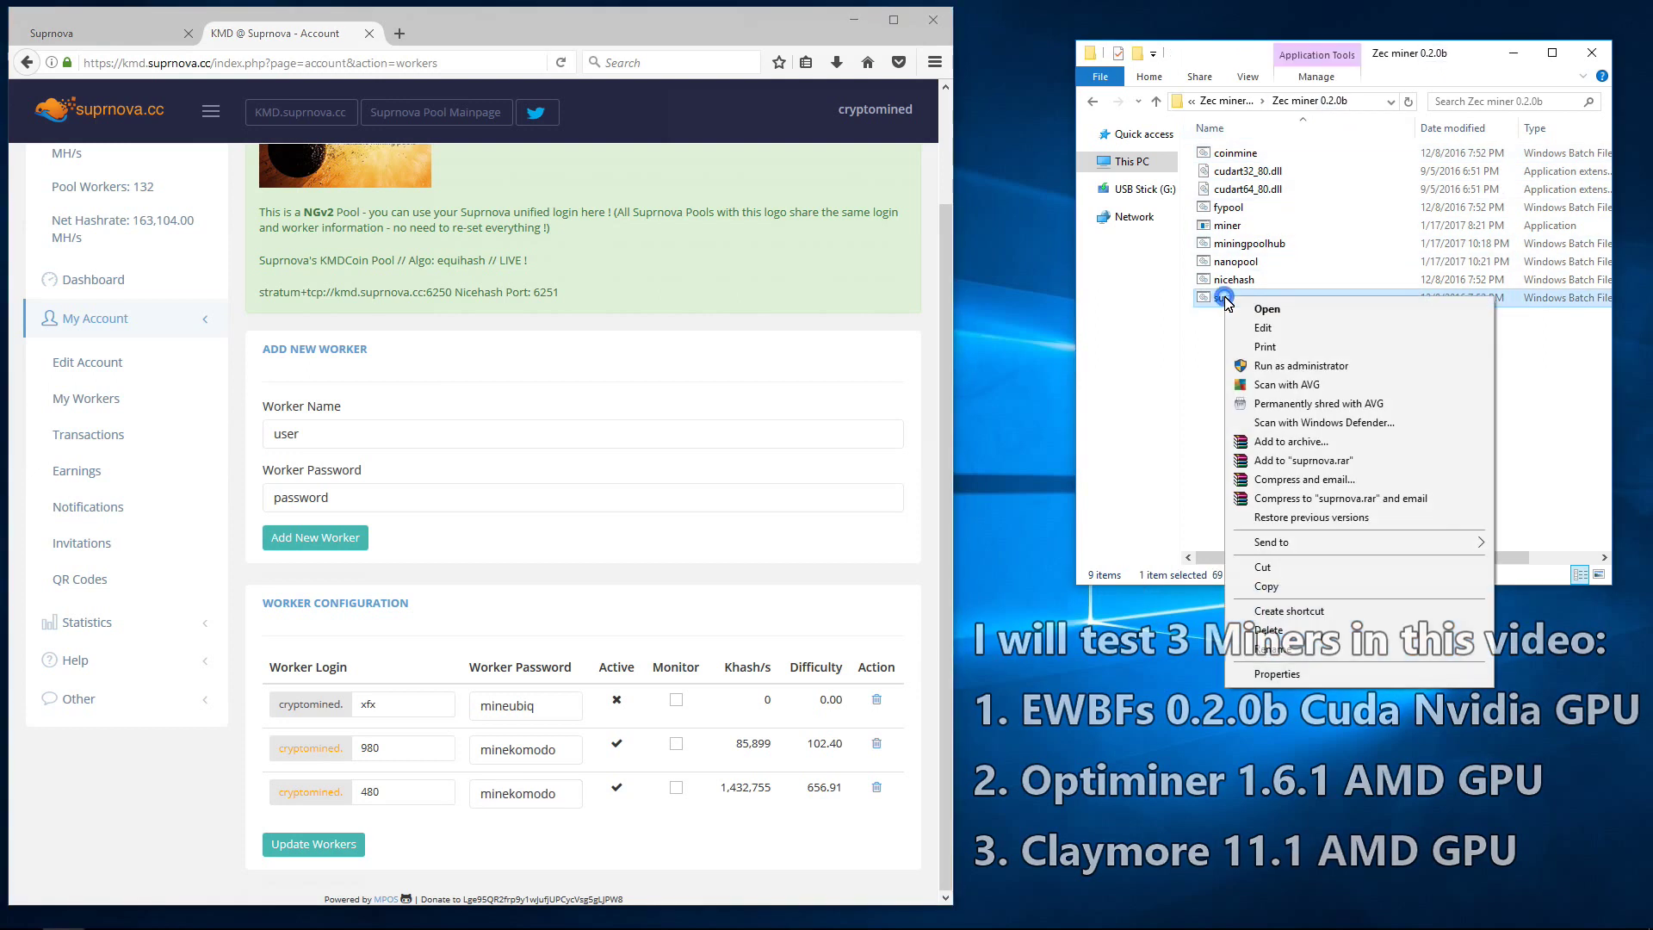
click(1263, 329)
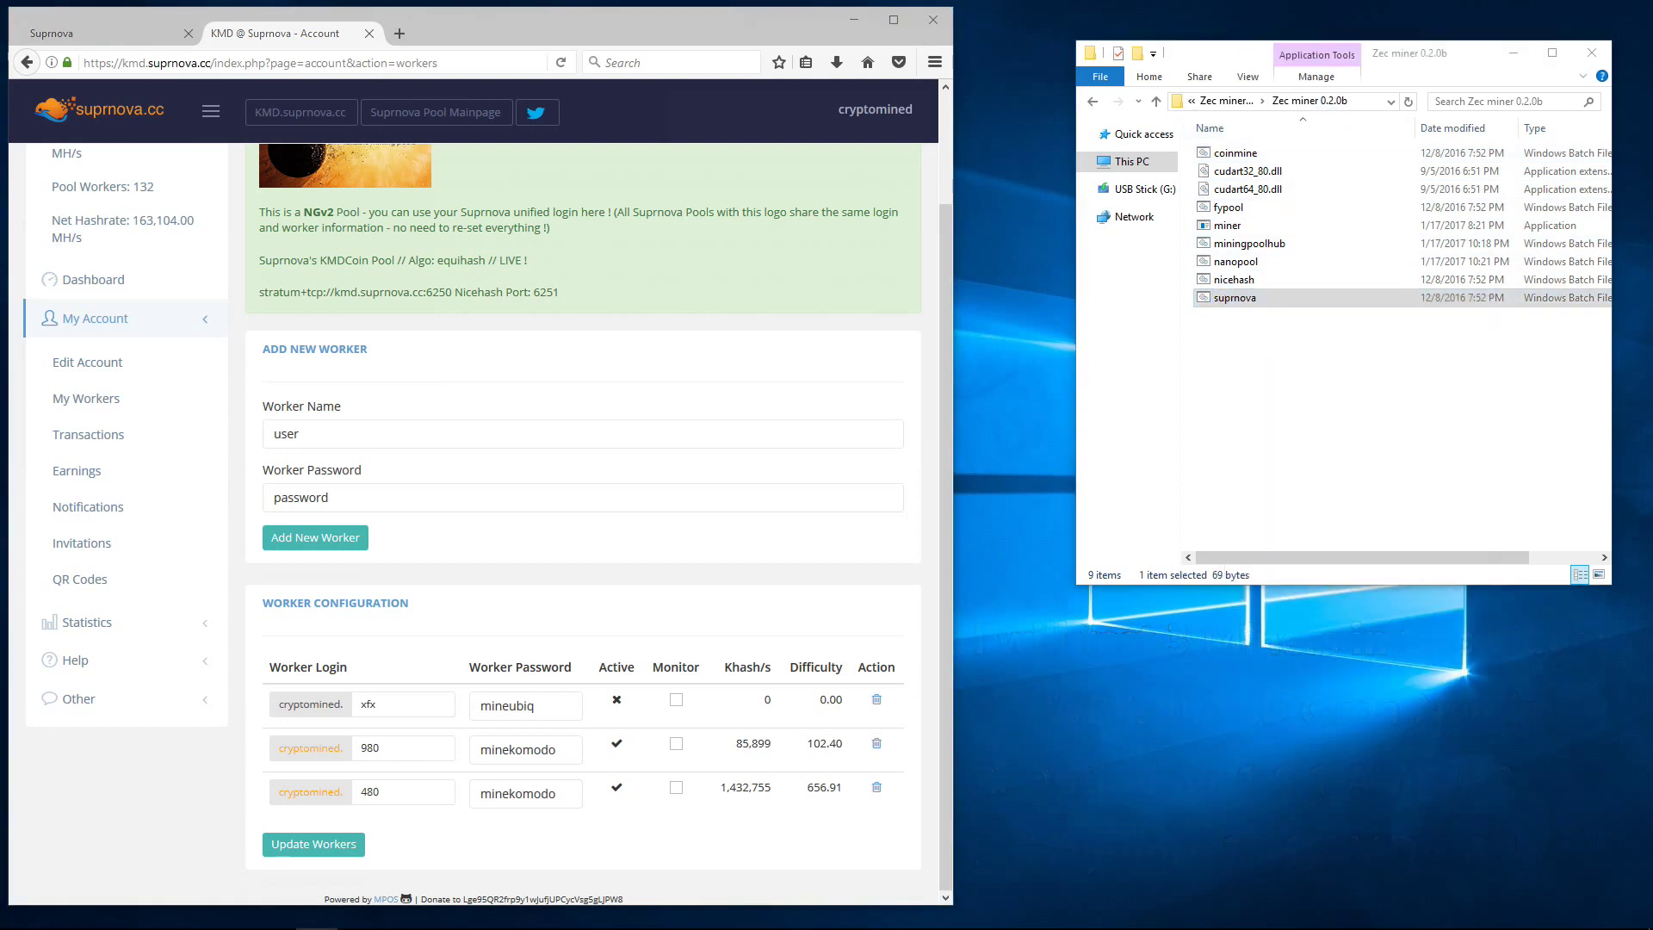
drag(970, 358, 1079, 379)
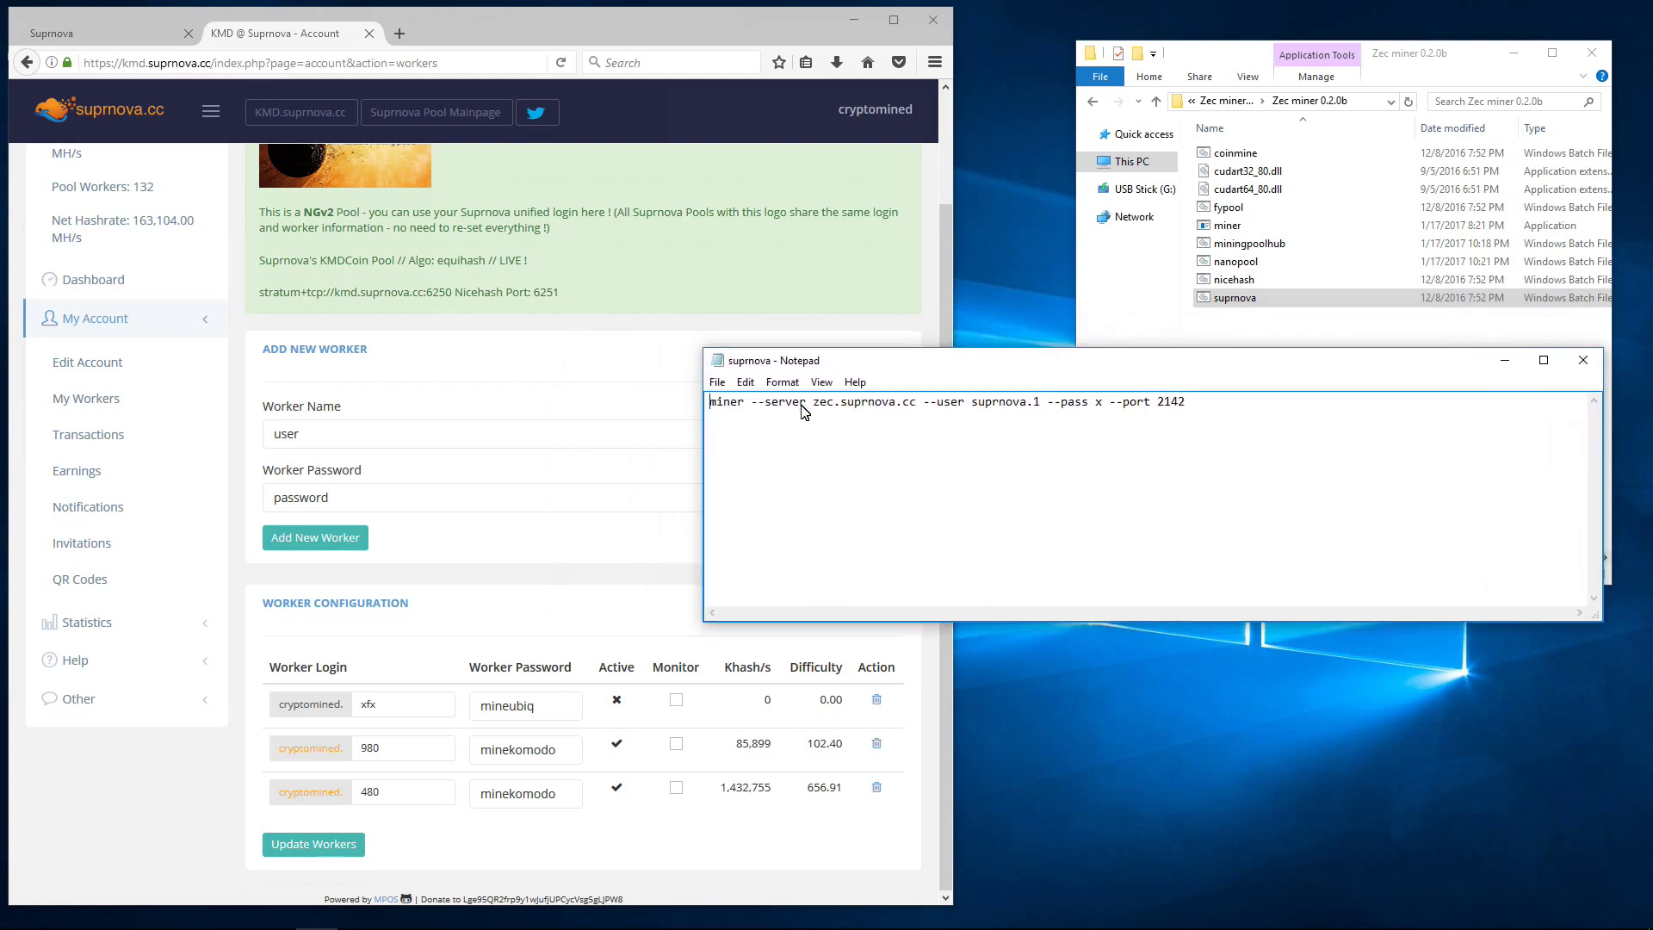
drag(816, 631, 827, 516)
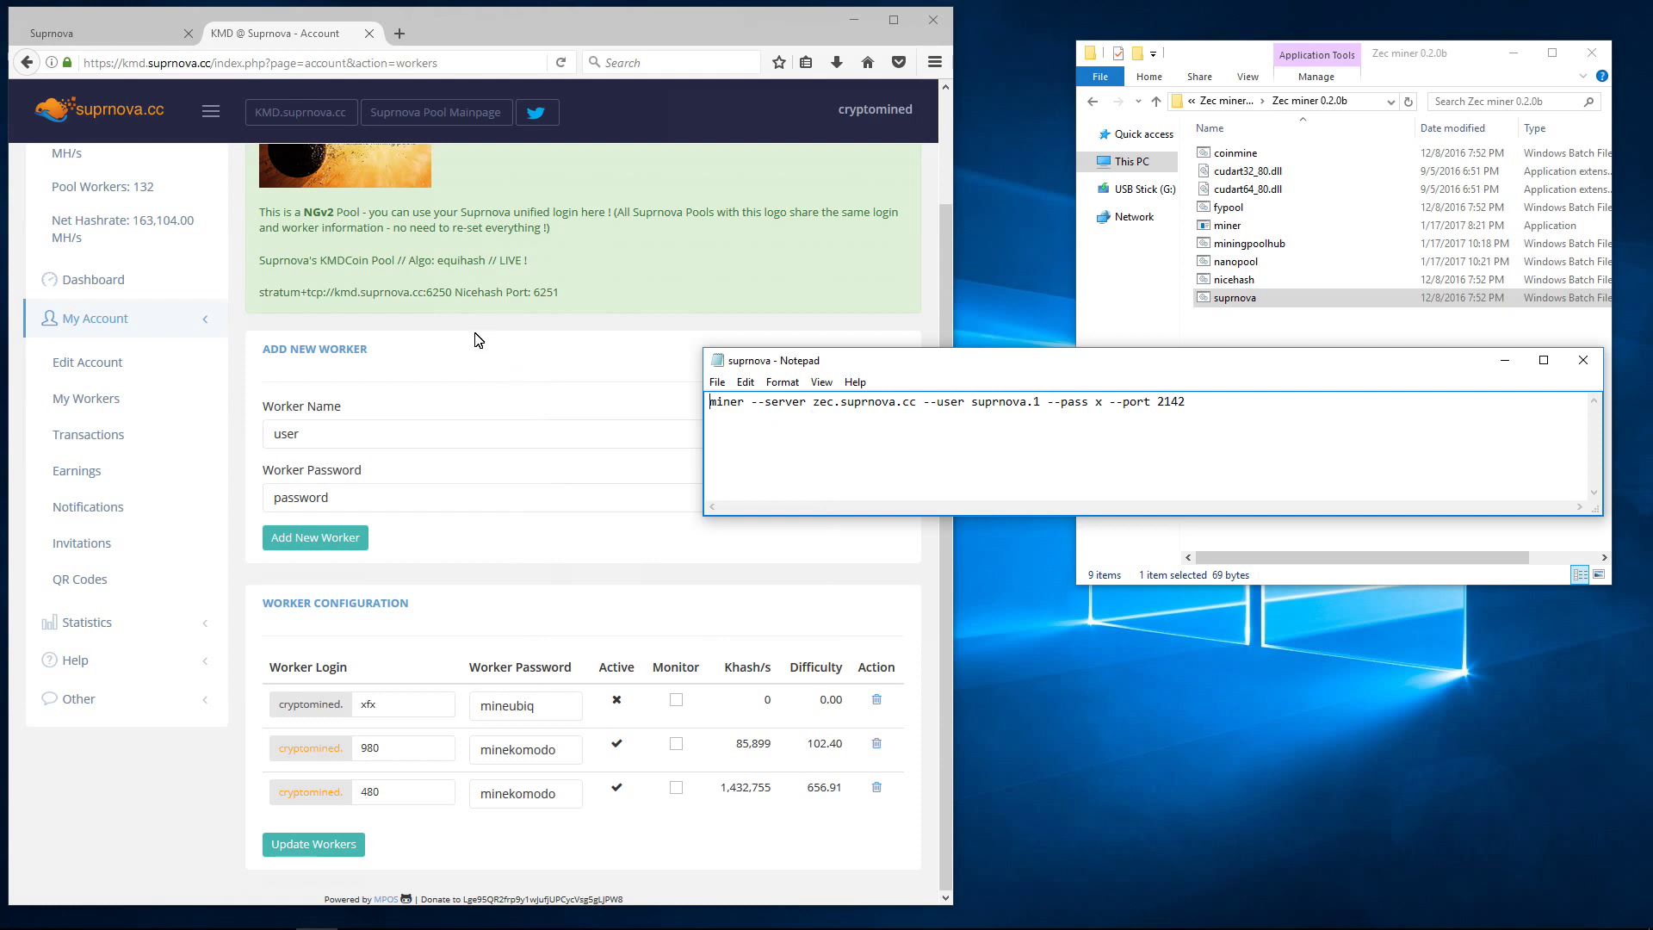
Step: Replace the zec.suprnova.cc server with kmd.suprnova.cc copied from the pool page
drag(423, 294, 336, 298)
right_click(338, 298)
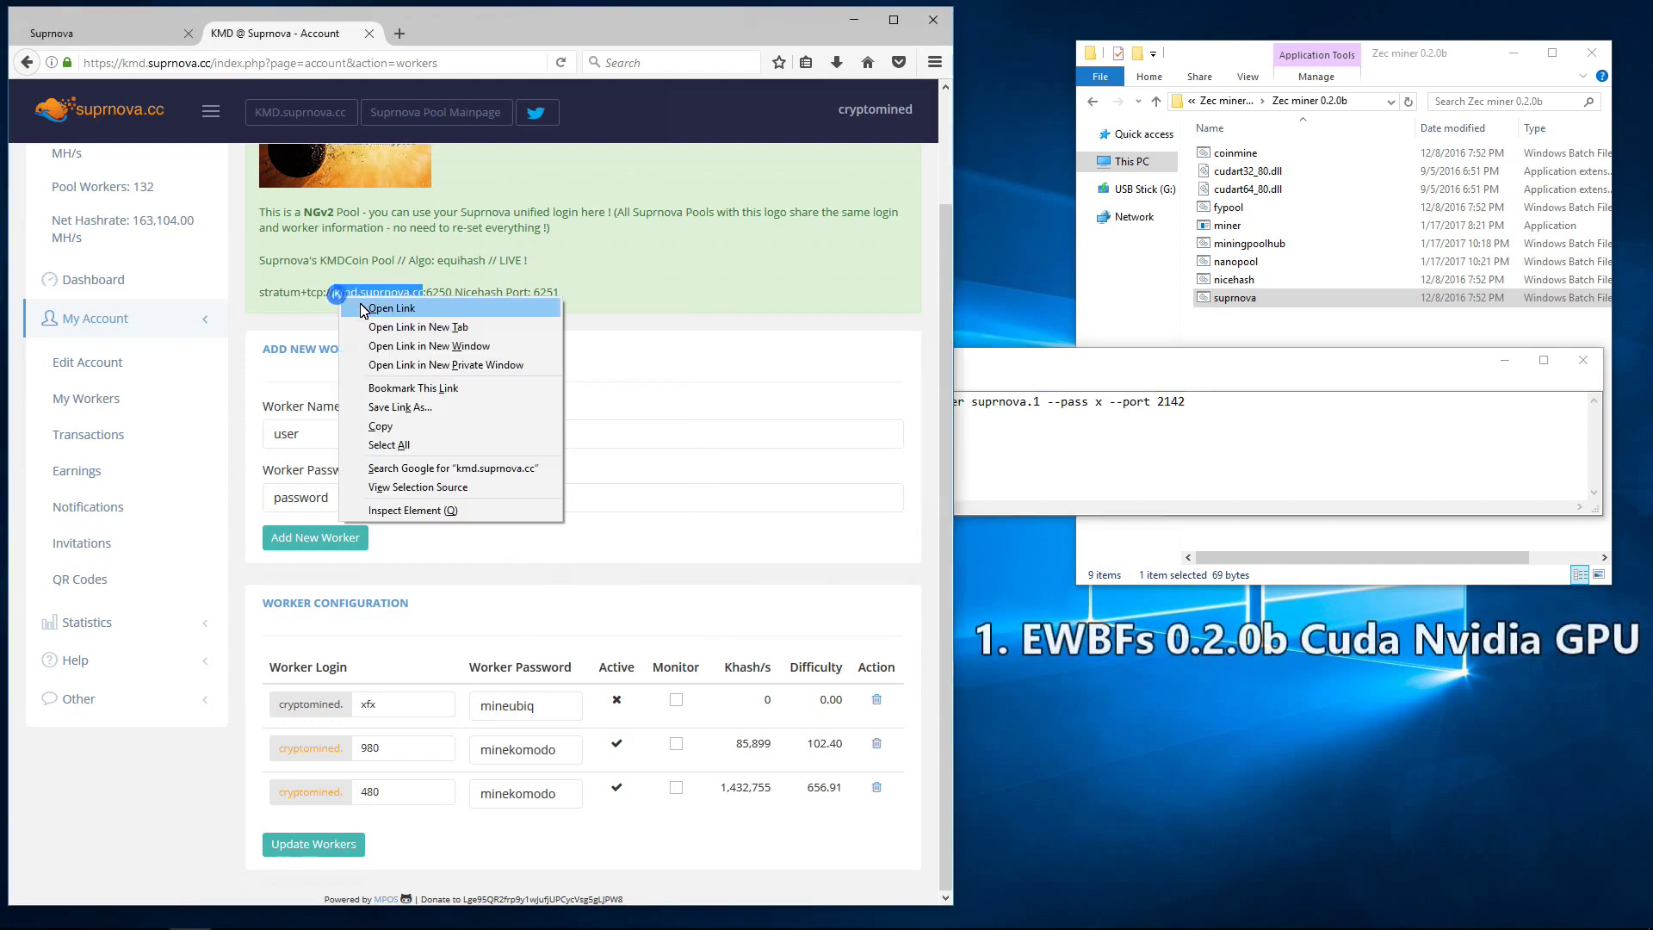
click(424, 428)
click(972, 450)
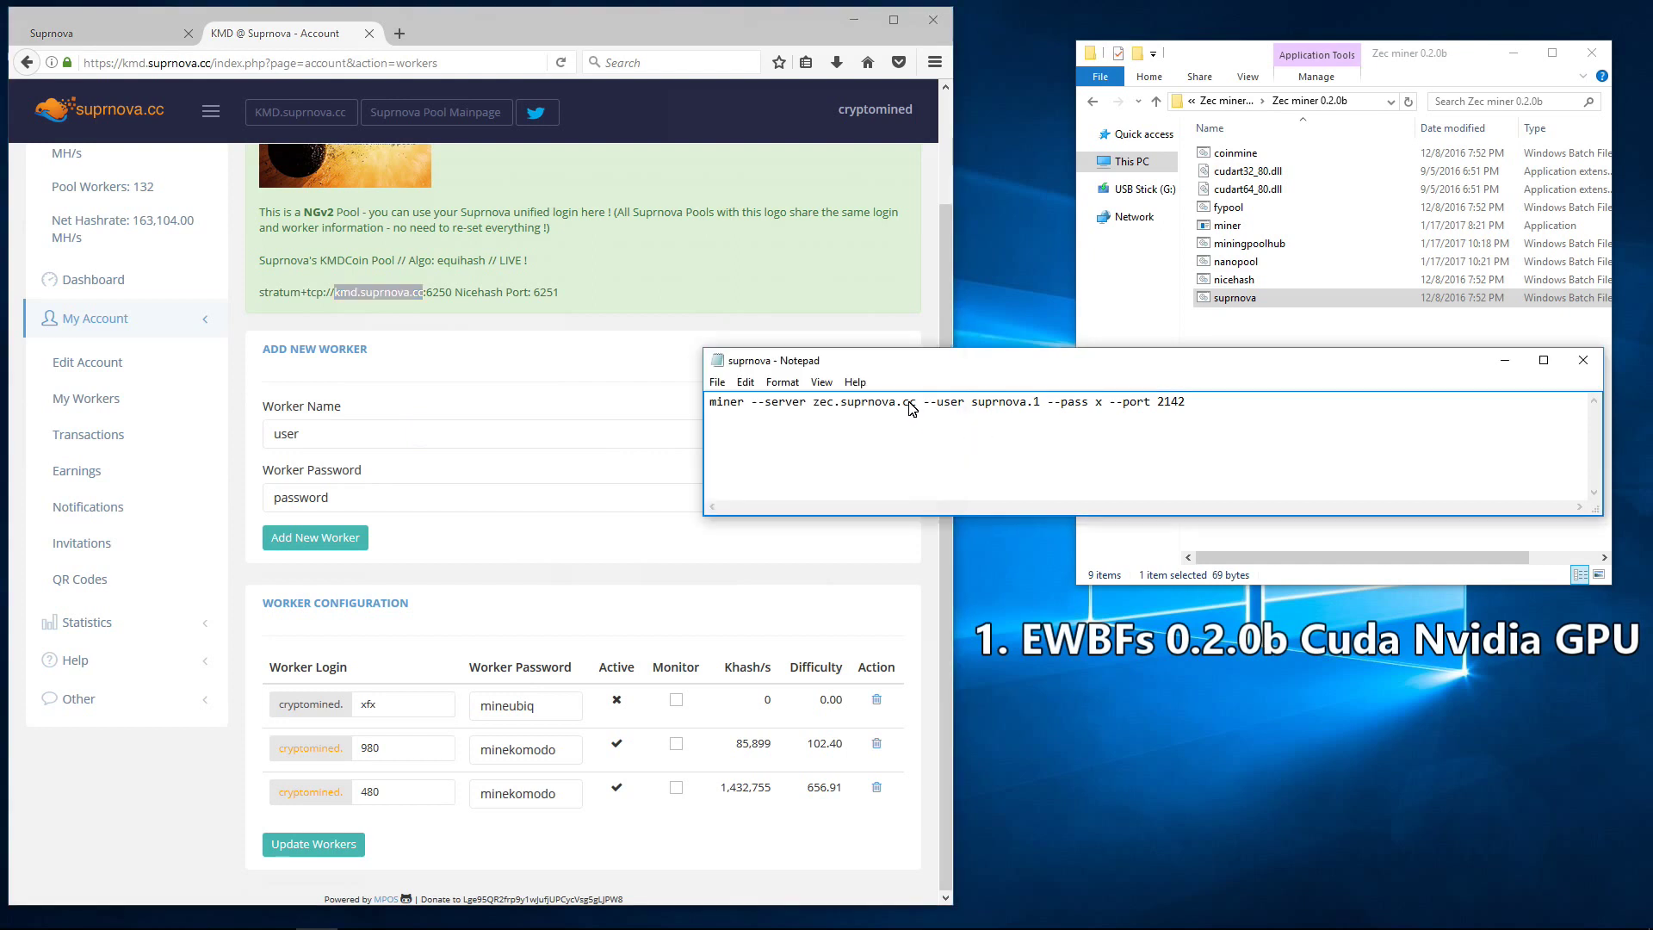
drag(918, 405, 810, 409)
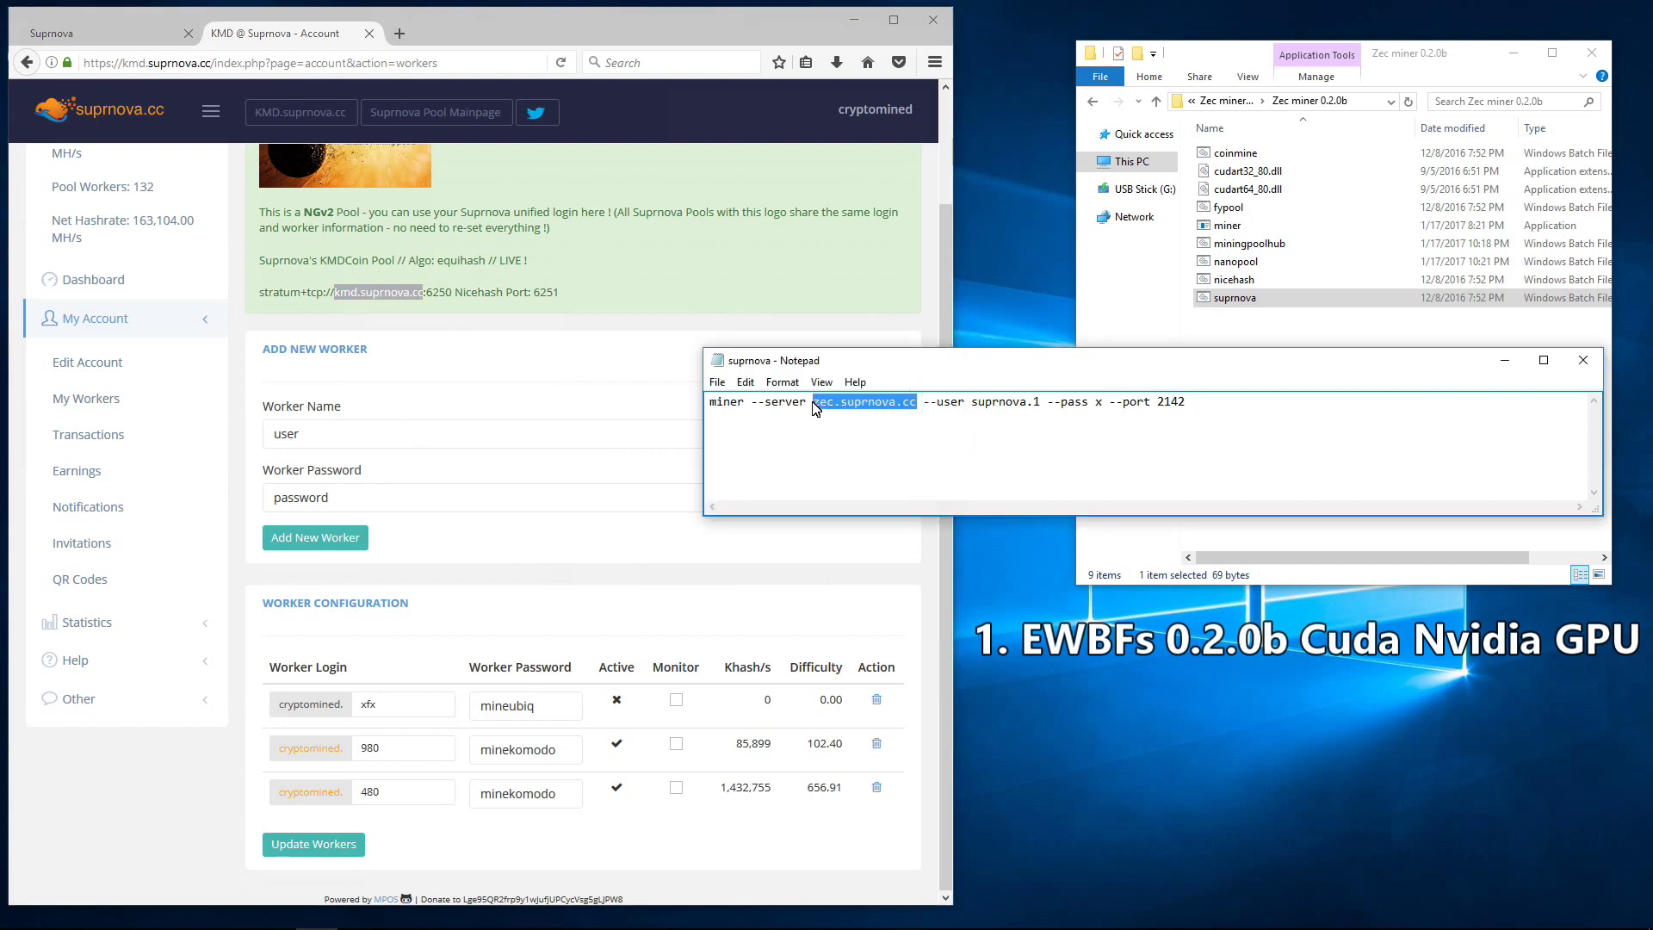
right_click(816, 408)
click(858, 476)
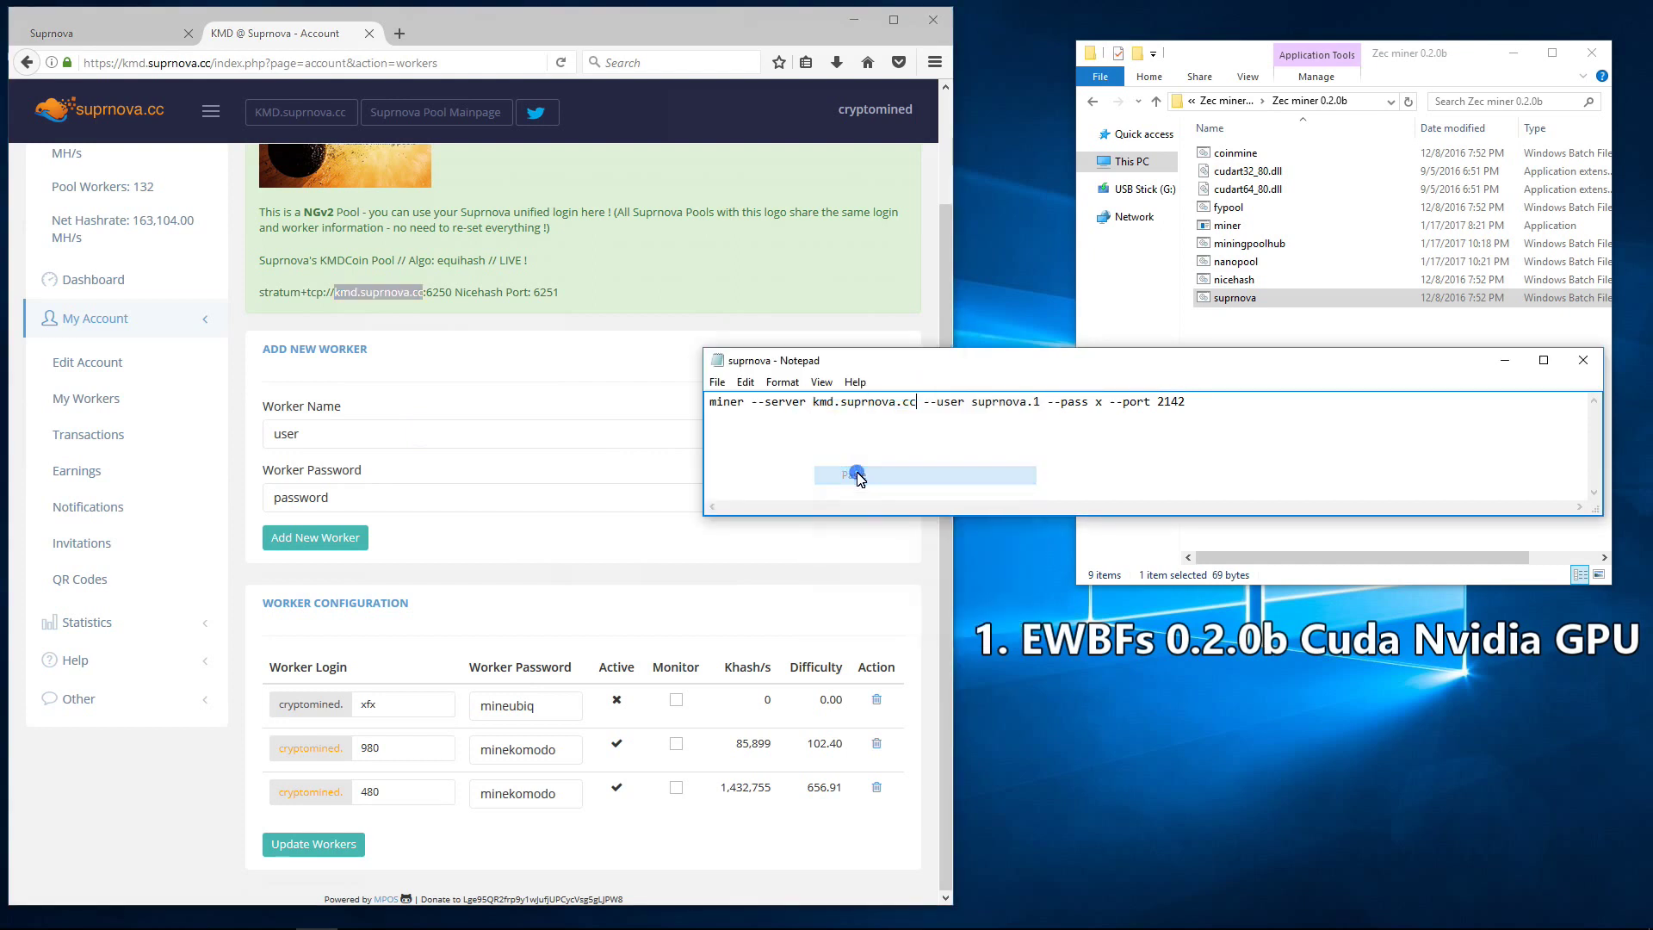
drag(979, 406, 1045, 410)
text(cryptomined.)
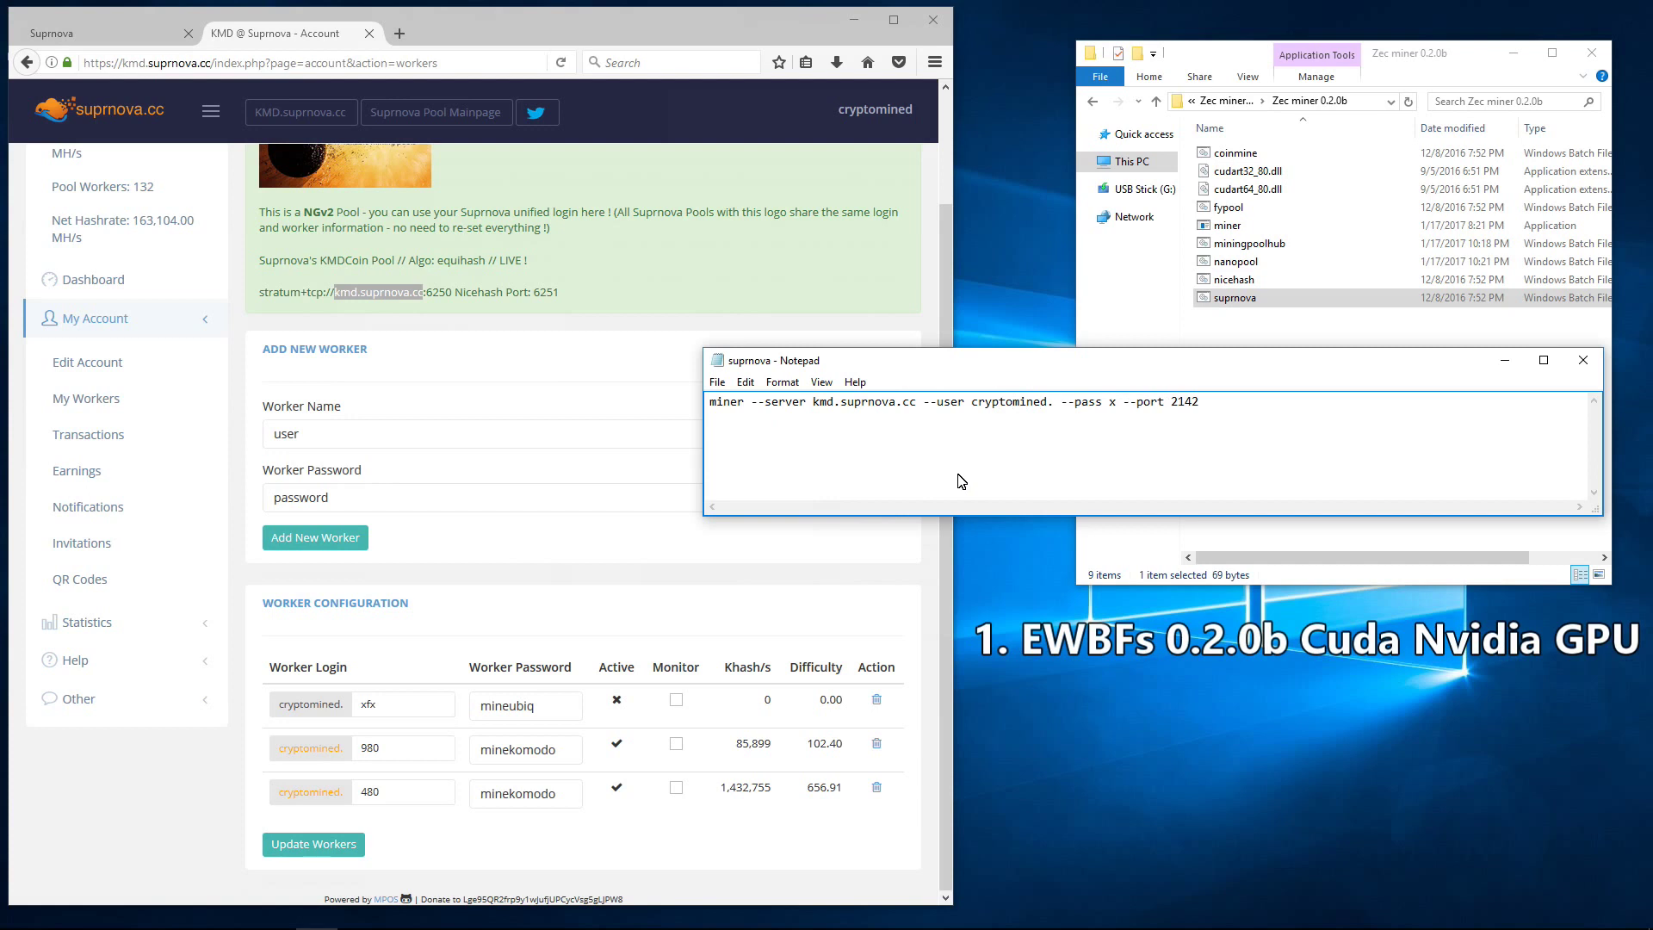
text(980)
double_click(1134, 402)
text(minekomodo)
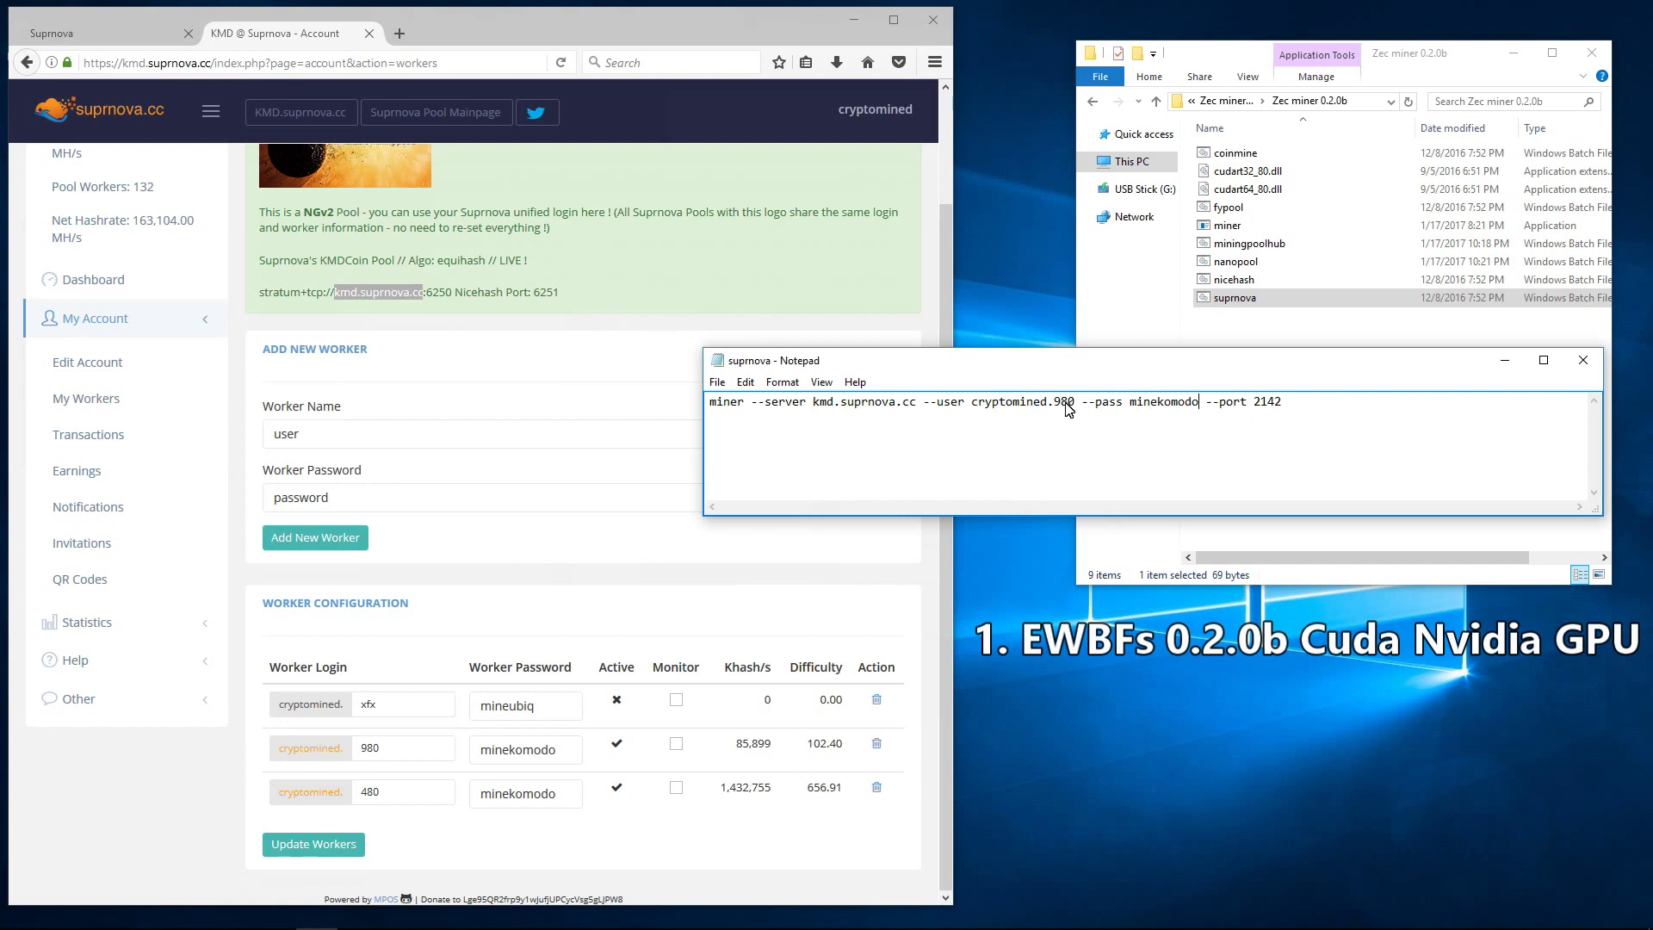
double_click(1259, 403)
text(6250)
Step: Check port 6250 against the pool page, then save and close the batch file
double_click(435, 292)
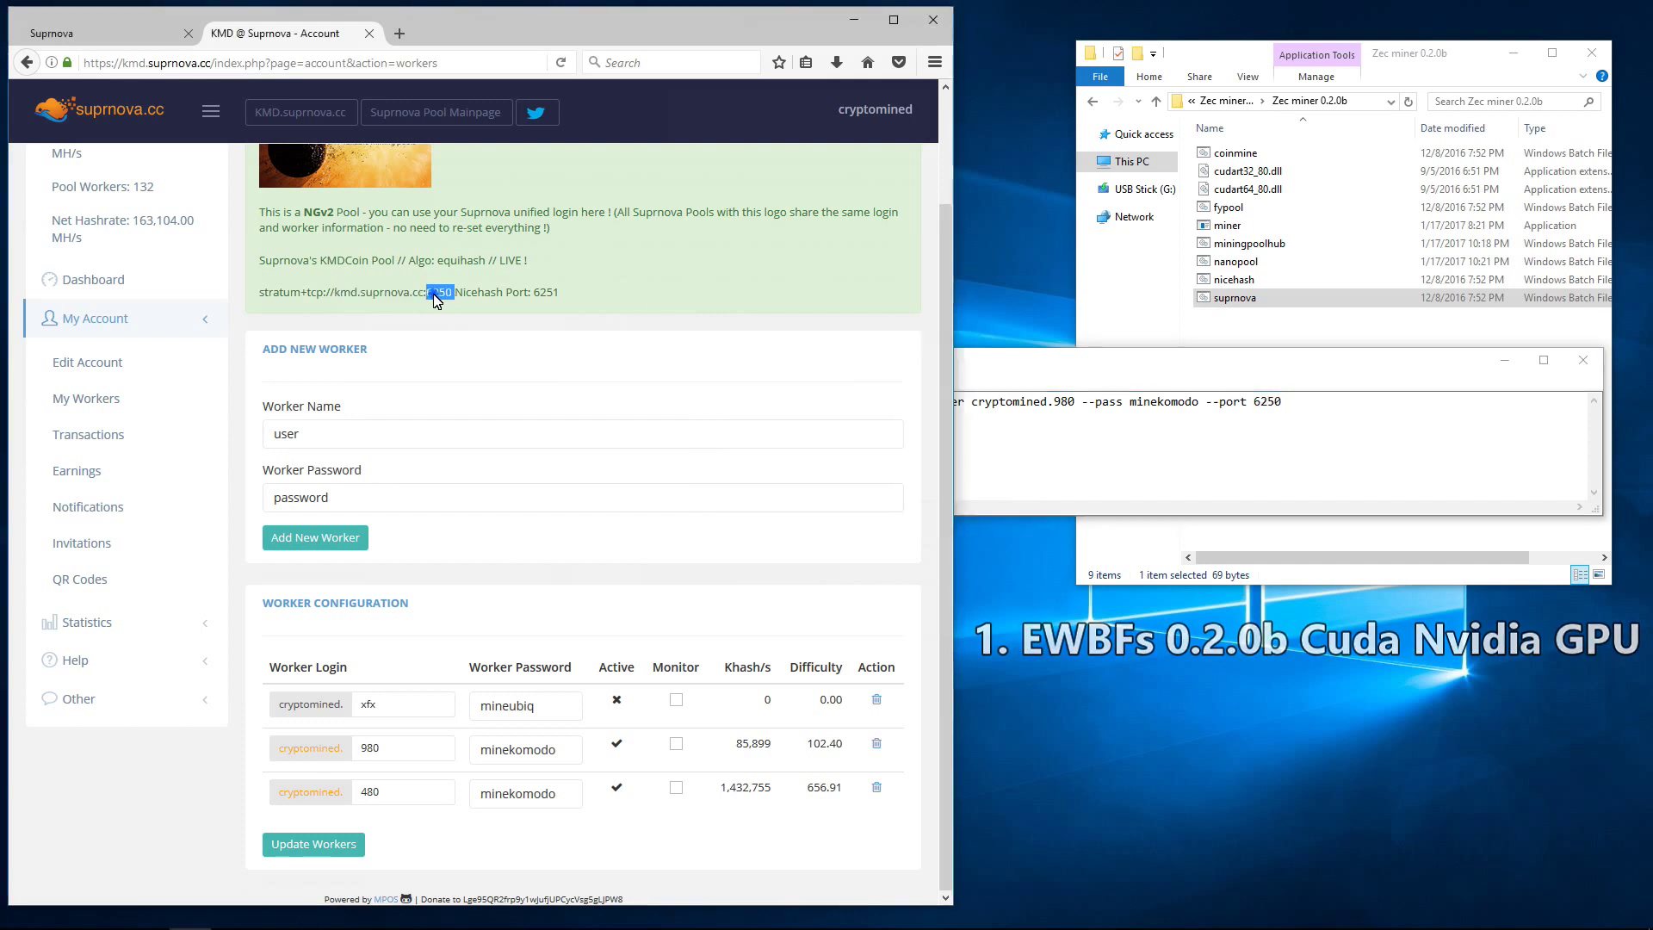
click(1145, 461)
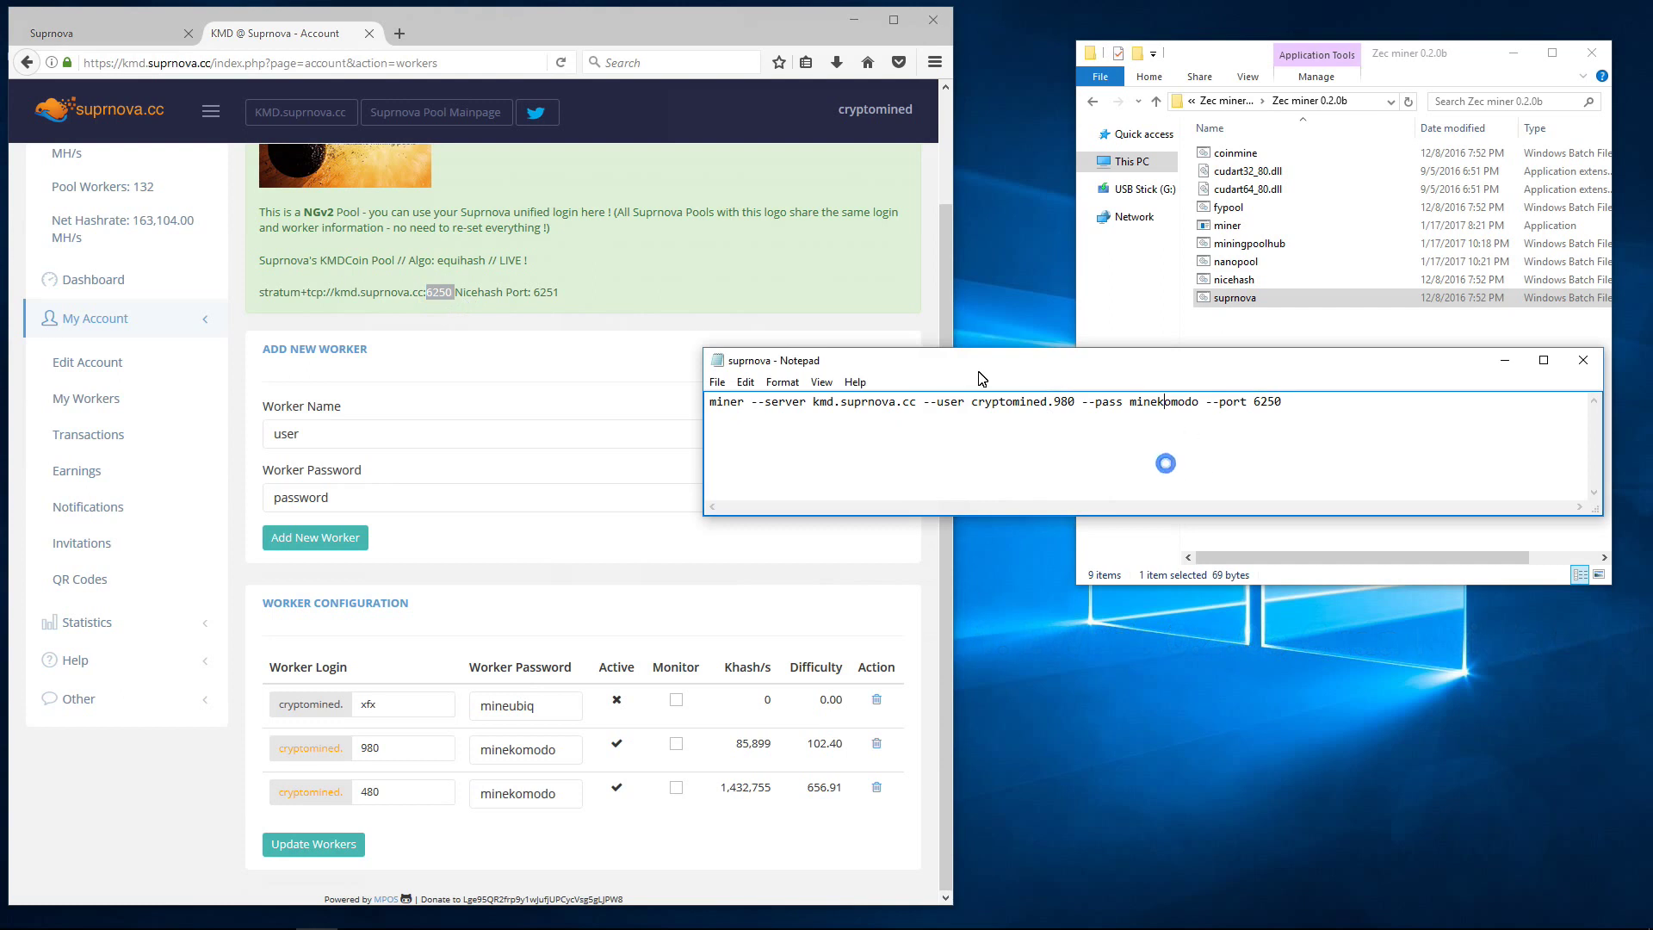
click(718, 382)
click(754, 444)
click(1590, 365)
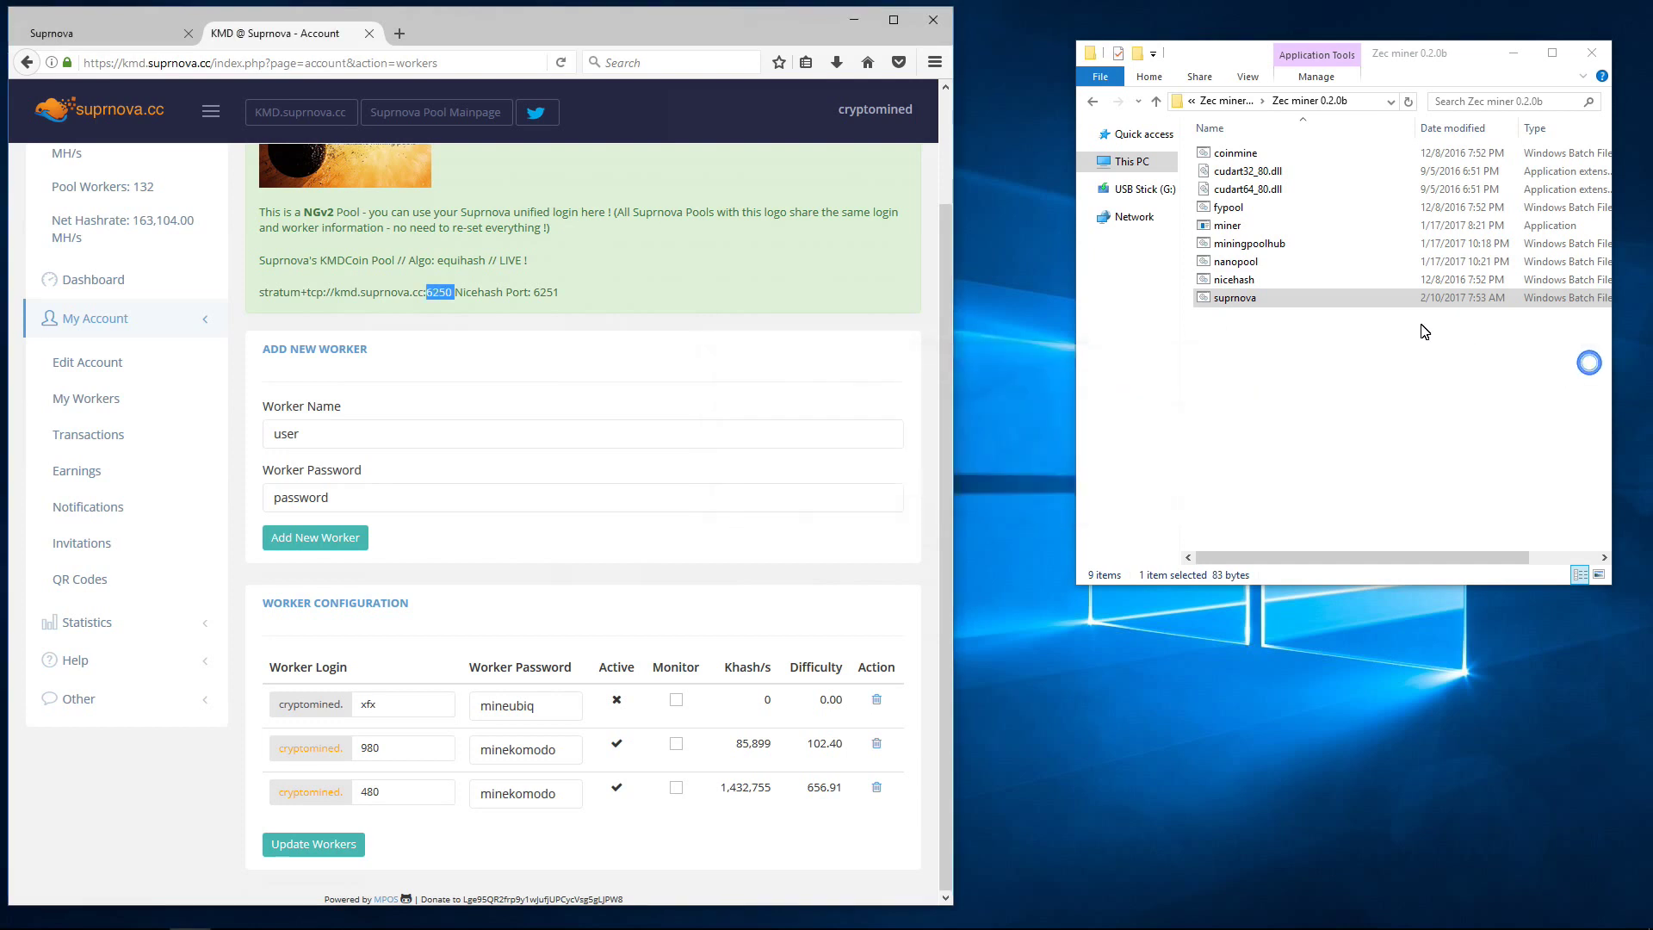
Step: Run the edited suprnova batch file and snap the EWBF miner console to the right half
double_click(1234, 298)
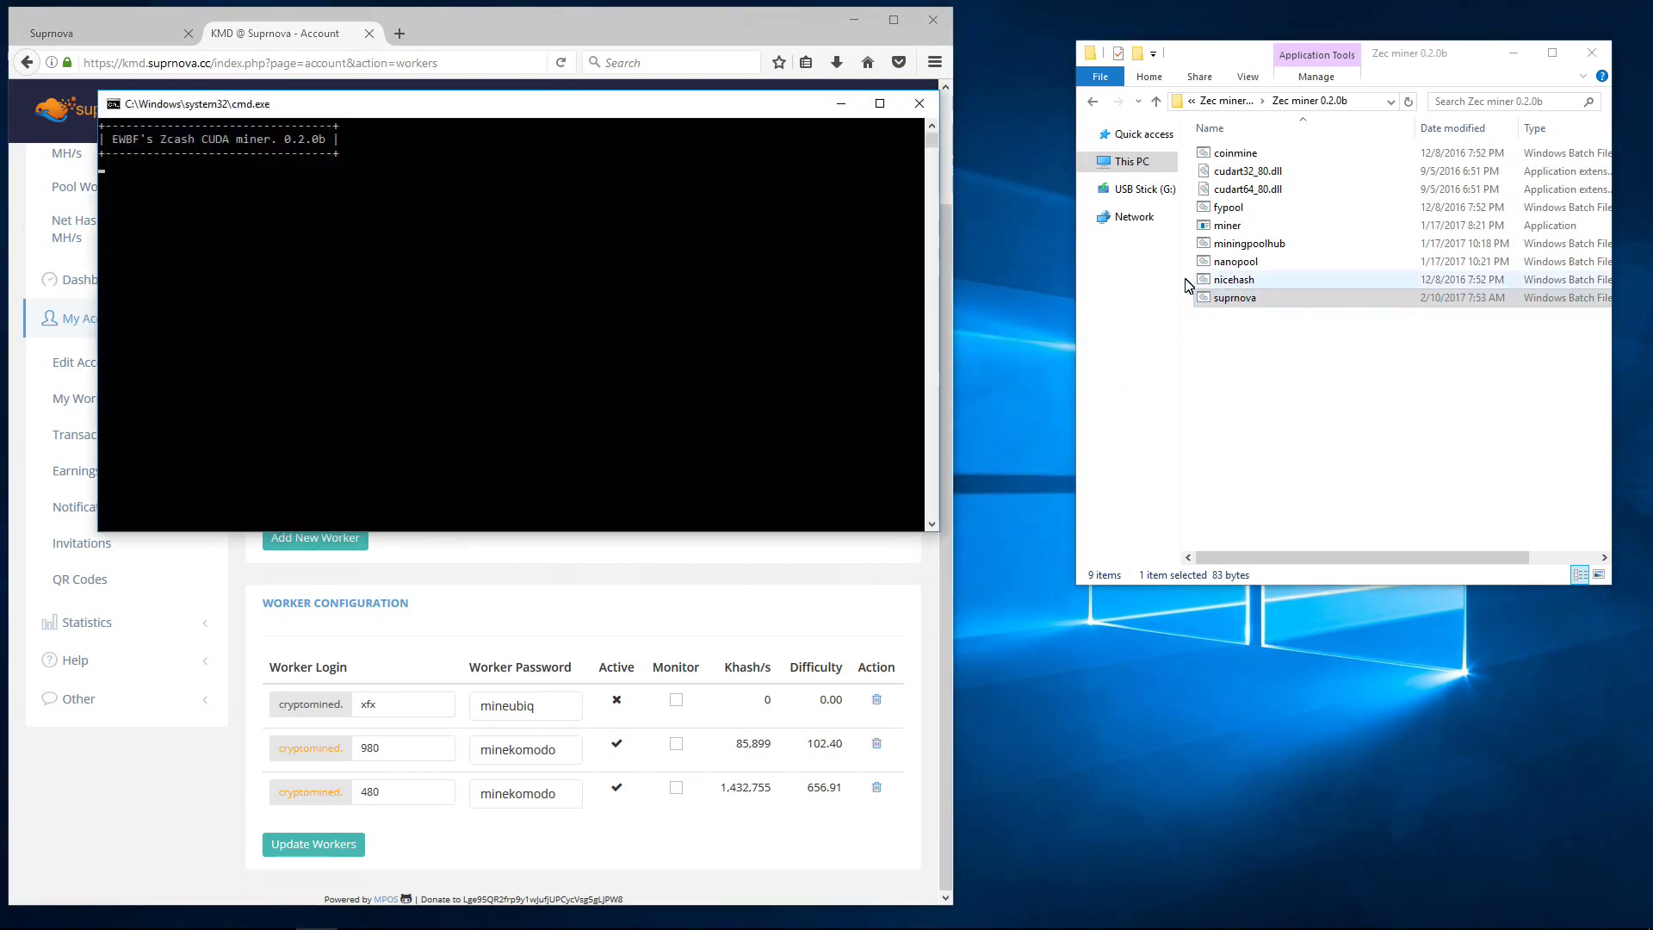
drag(724, 122, 1434, 44)
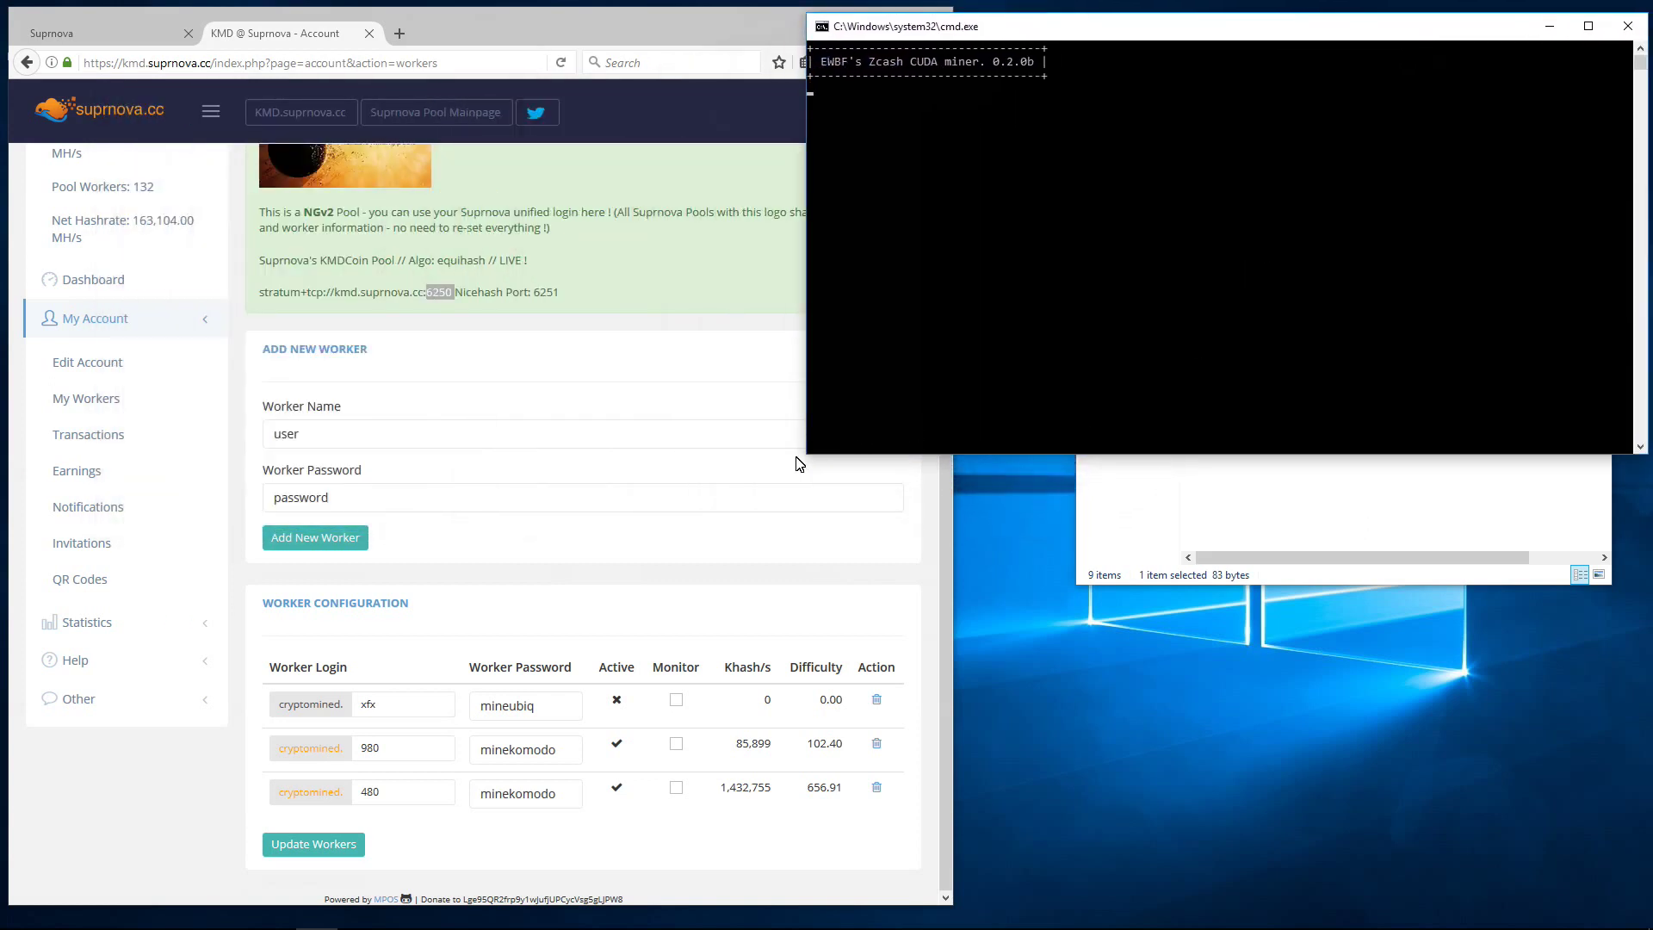
key(super+Right)
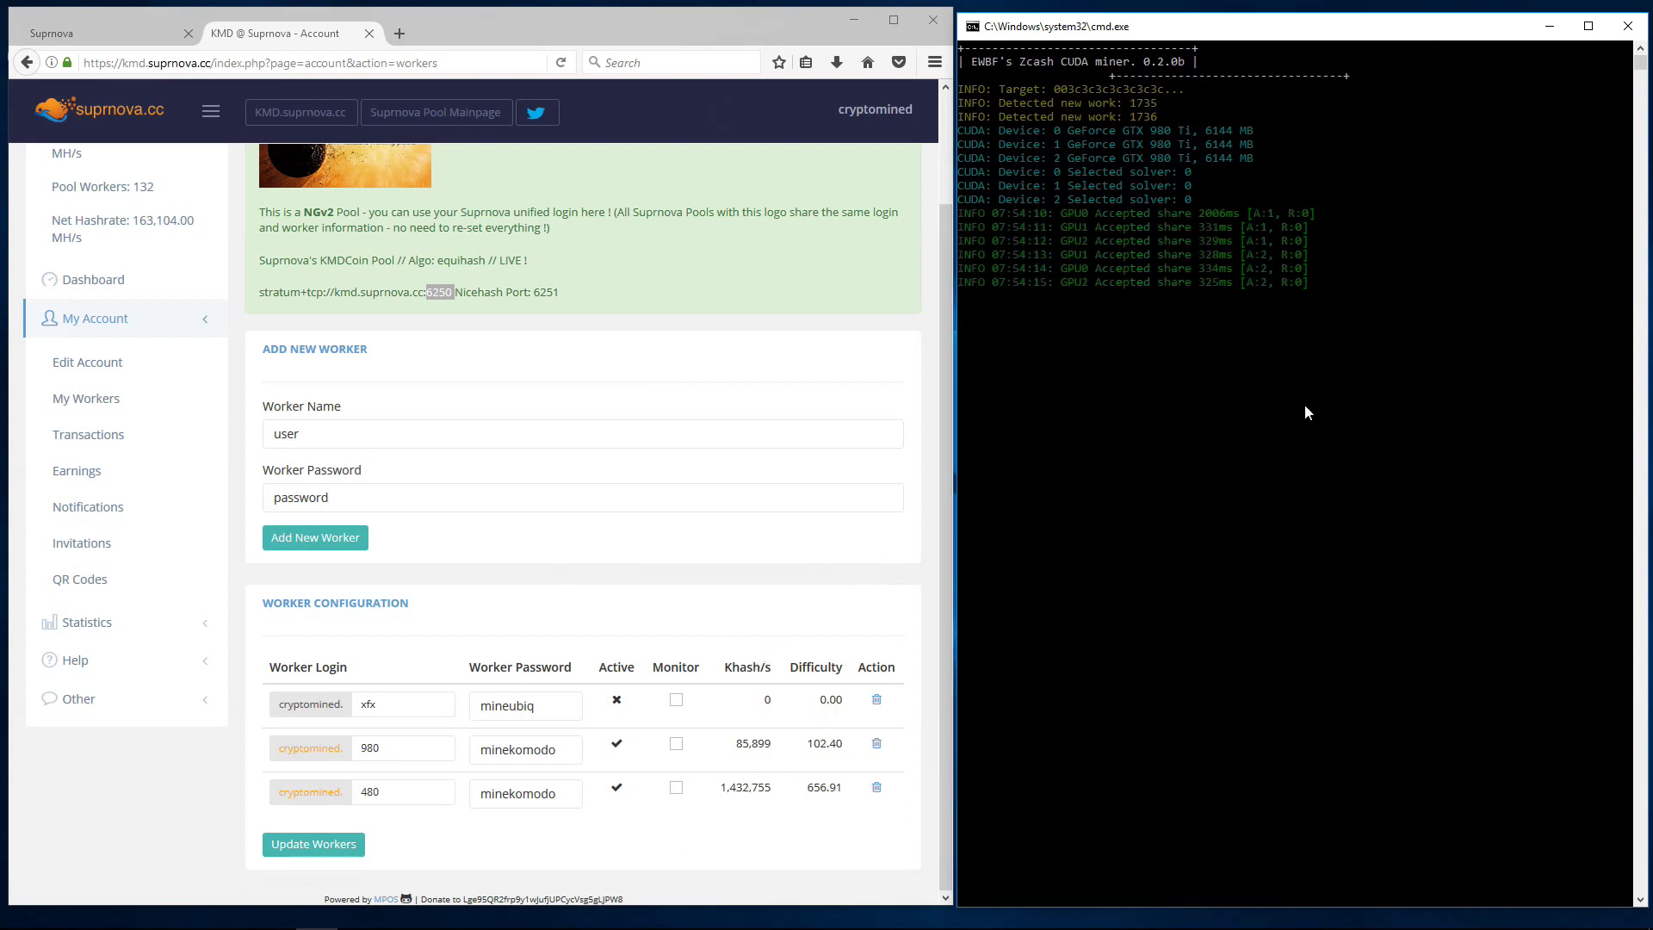
Step: Open the KMD pool dashboard in Suprnova and scroll down through its overview
click(127, 285)
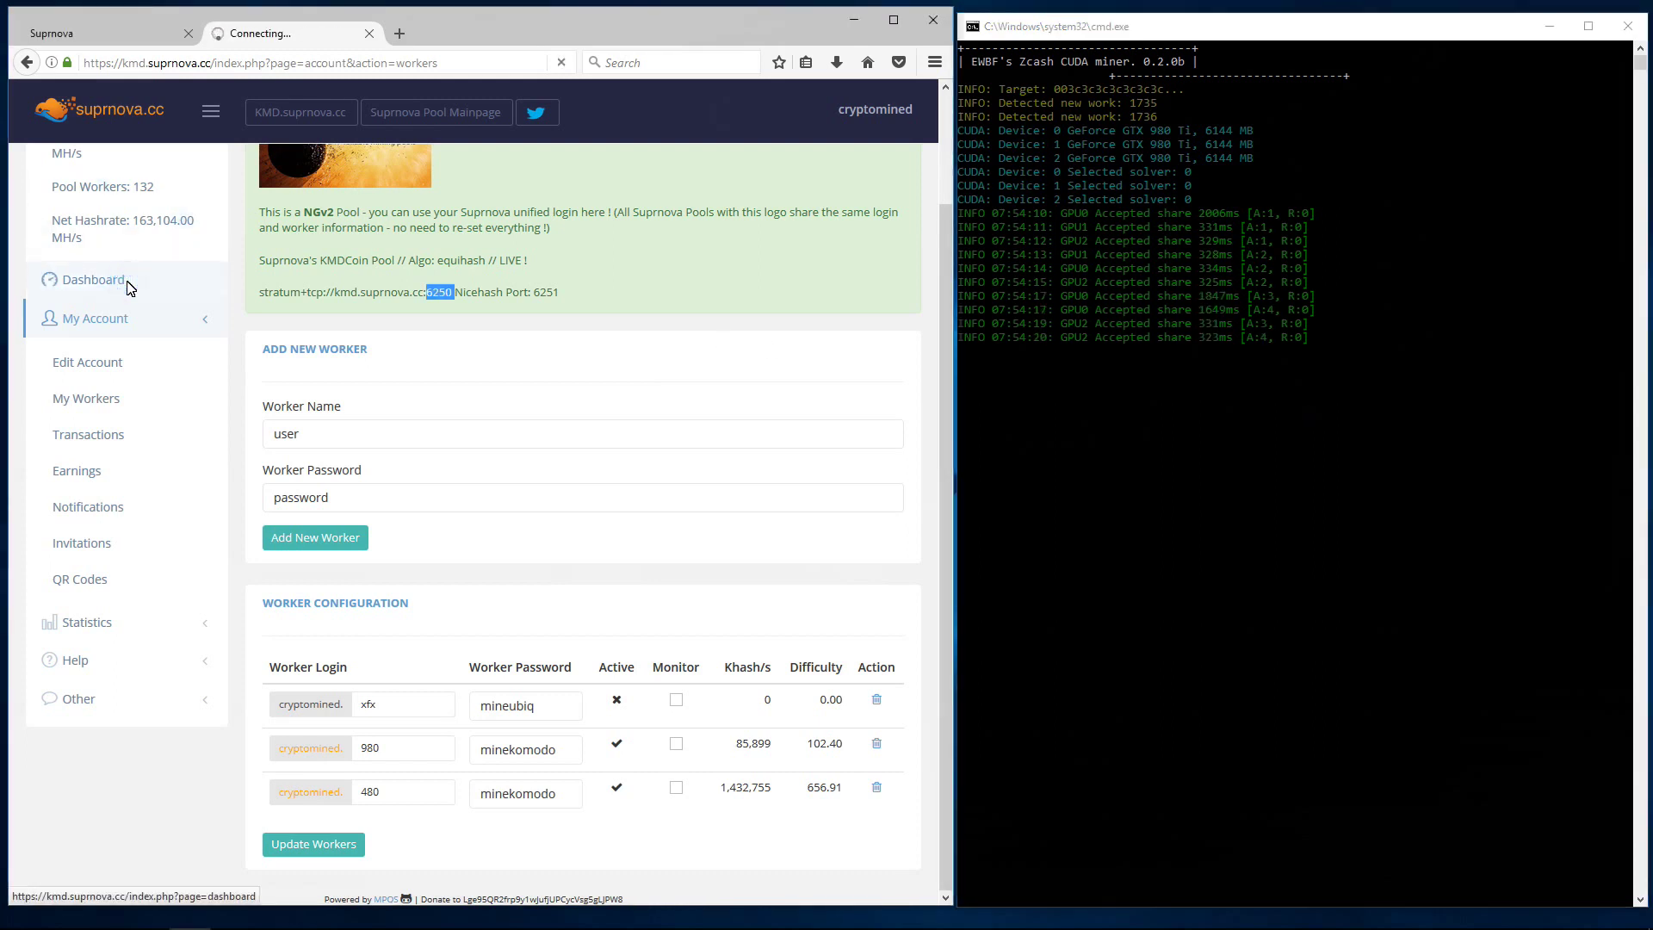
scroll(388, 359, down, 3)
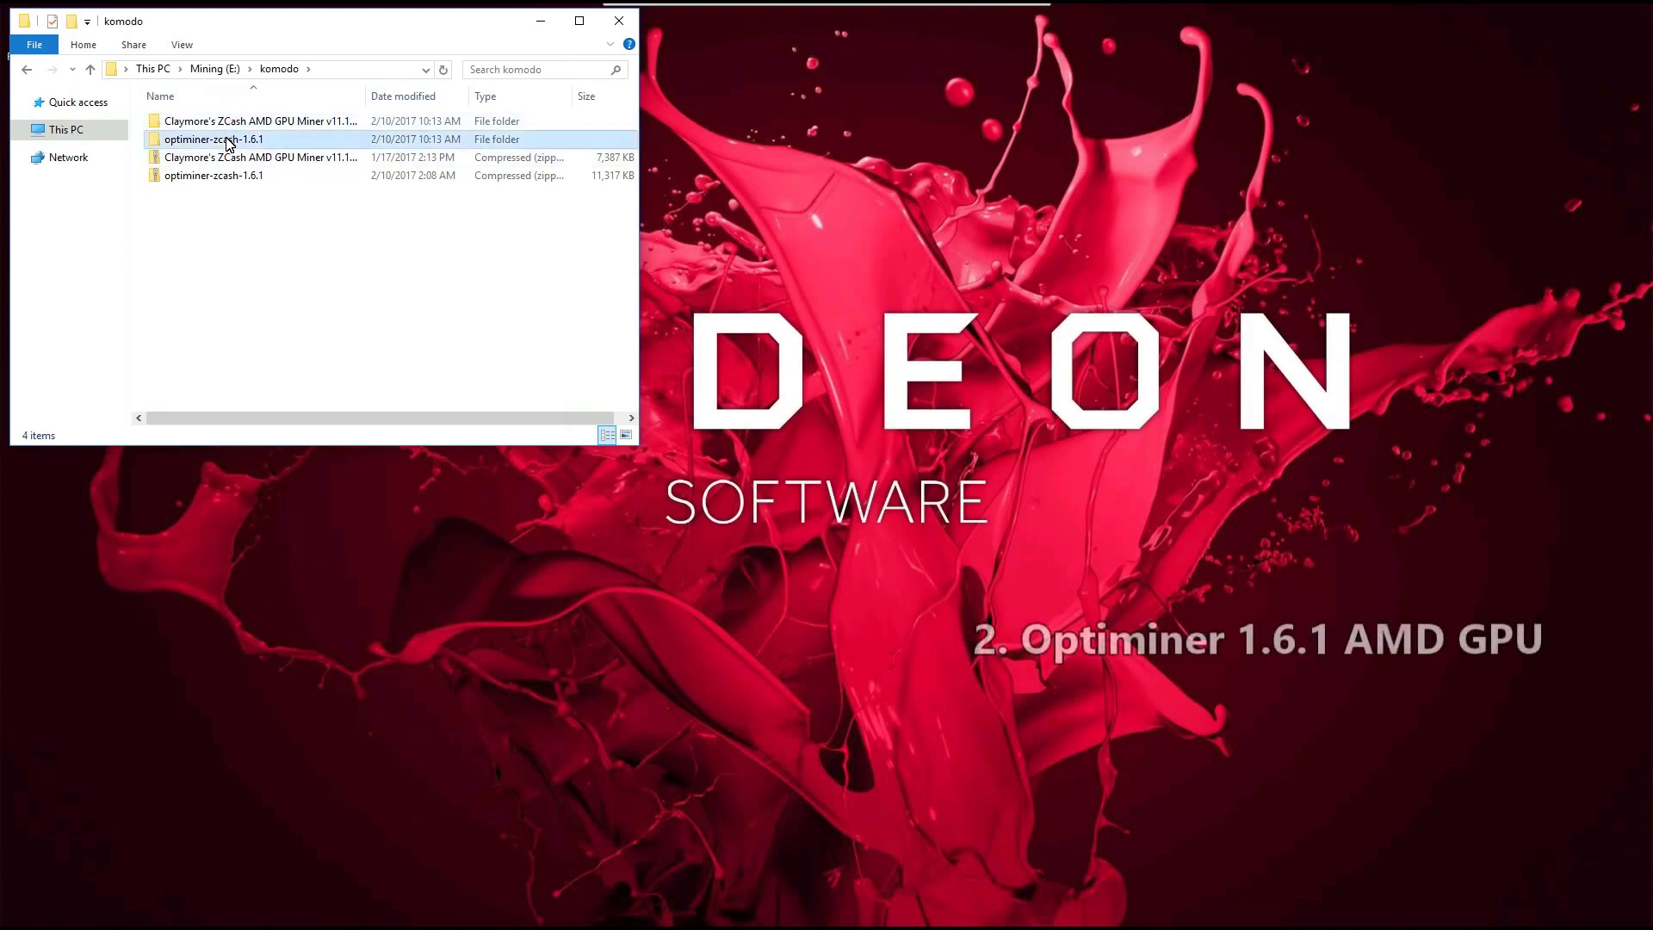
Step: Open the start batch file in optiminer-zcash-1.6.1\optiminer-zcash-win for editing in Notepad
double_click(230, 141)
double_click(227, 126)
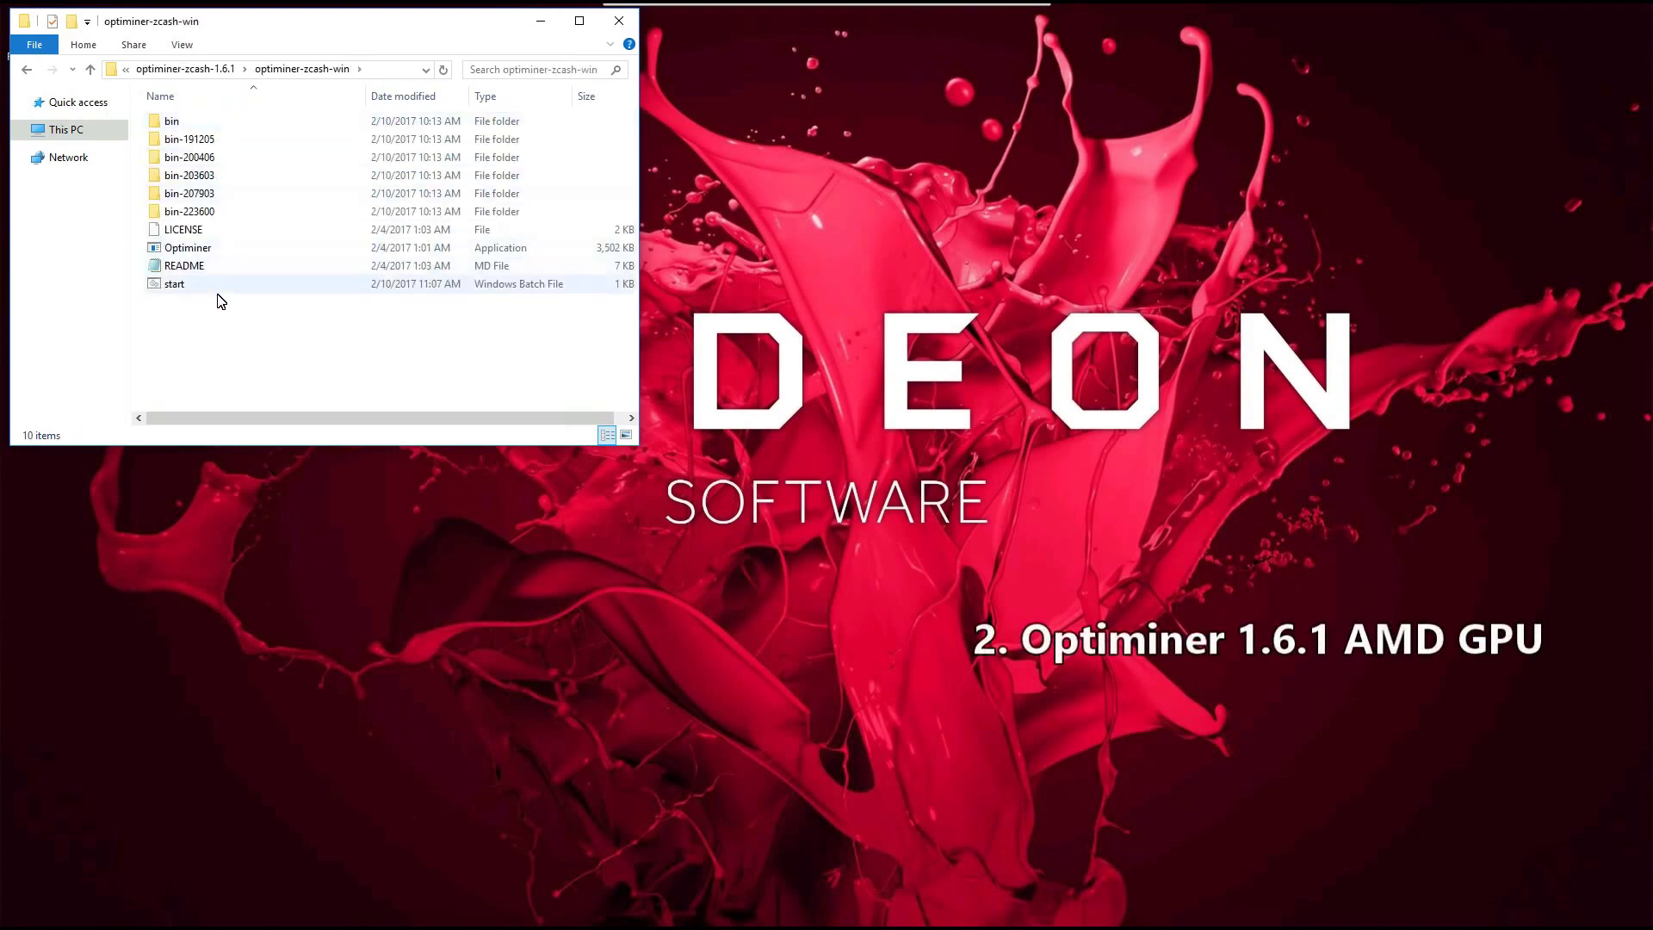
click(179, 289)
right_click(179, 289)
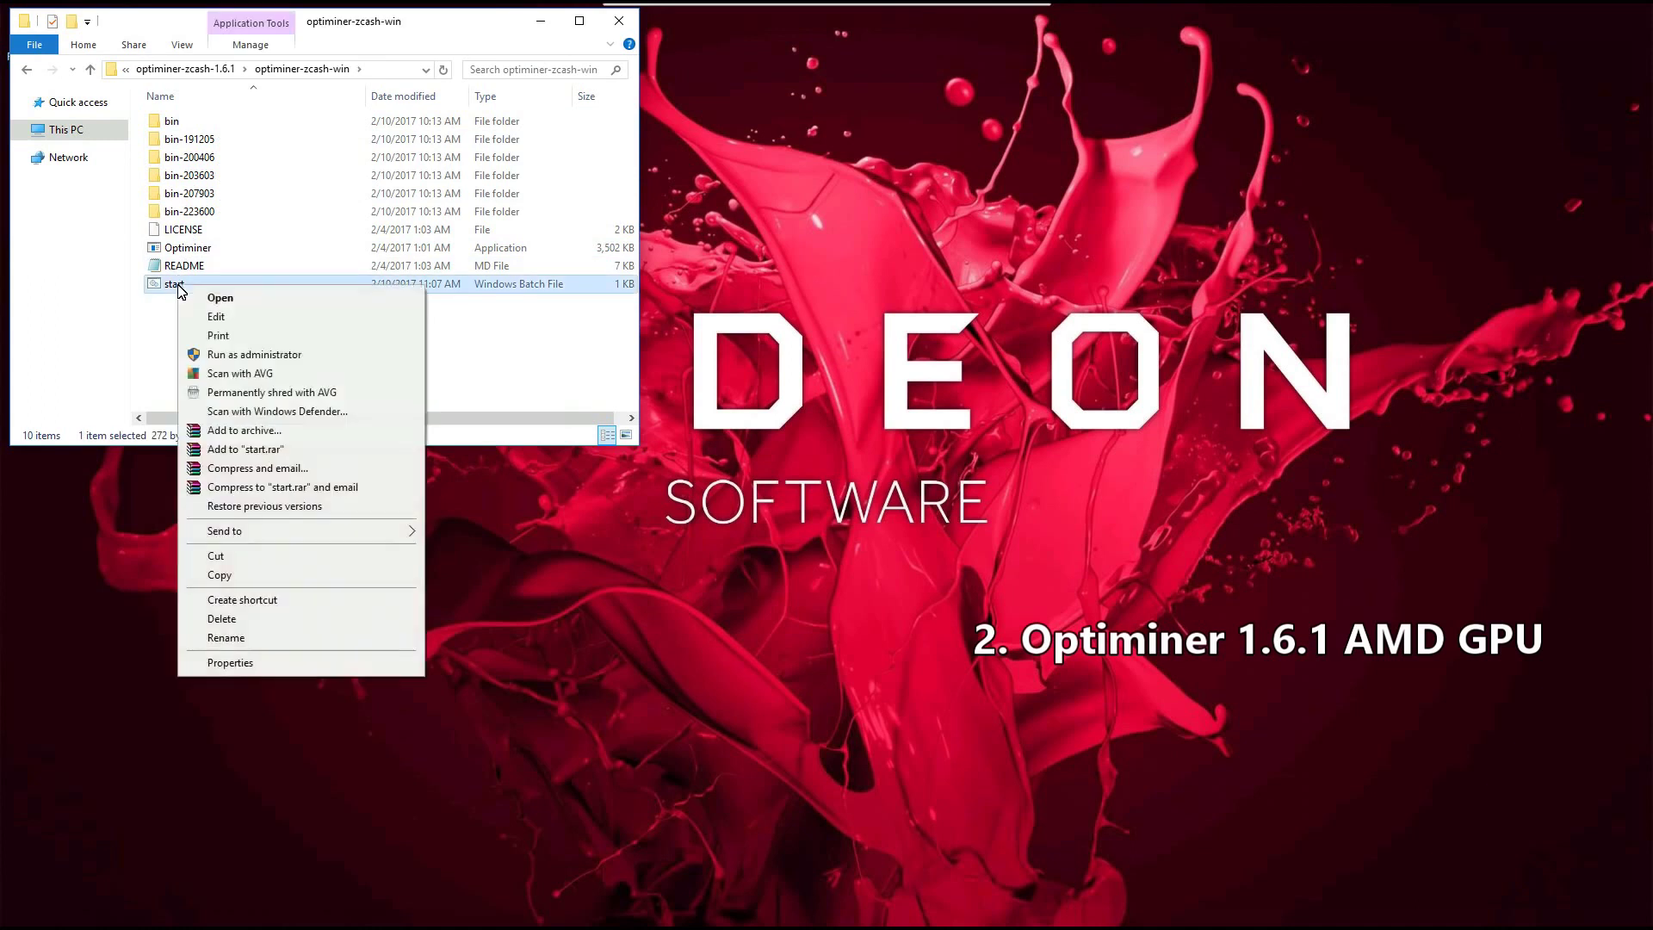
click(222, 320)
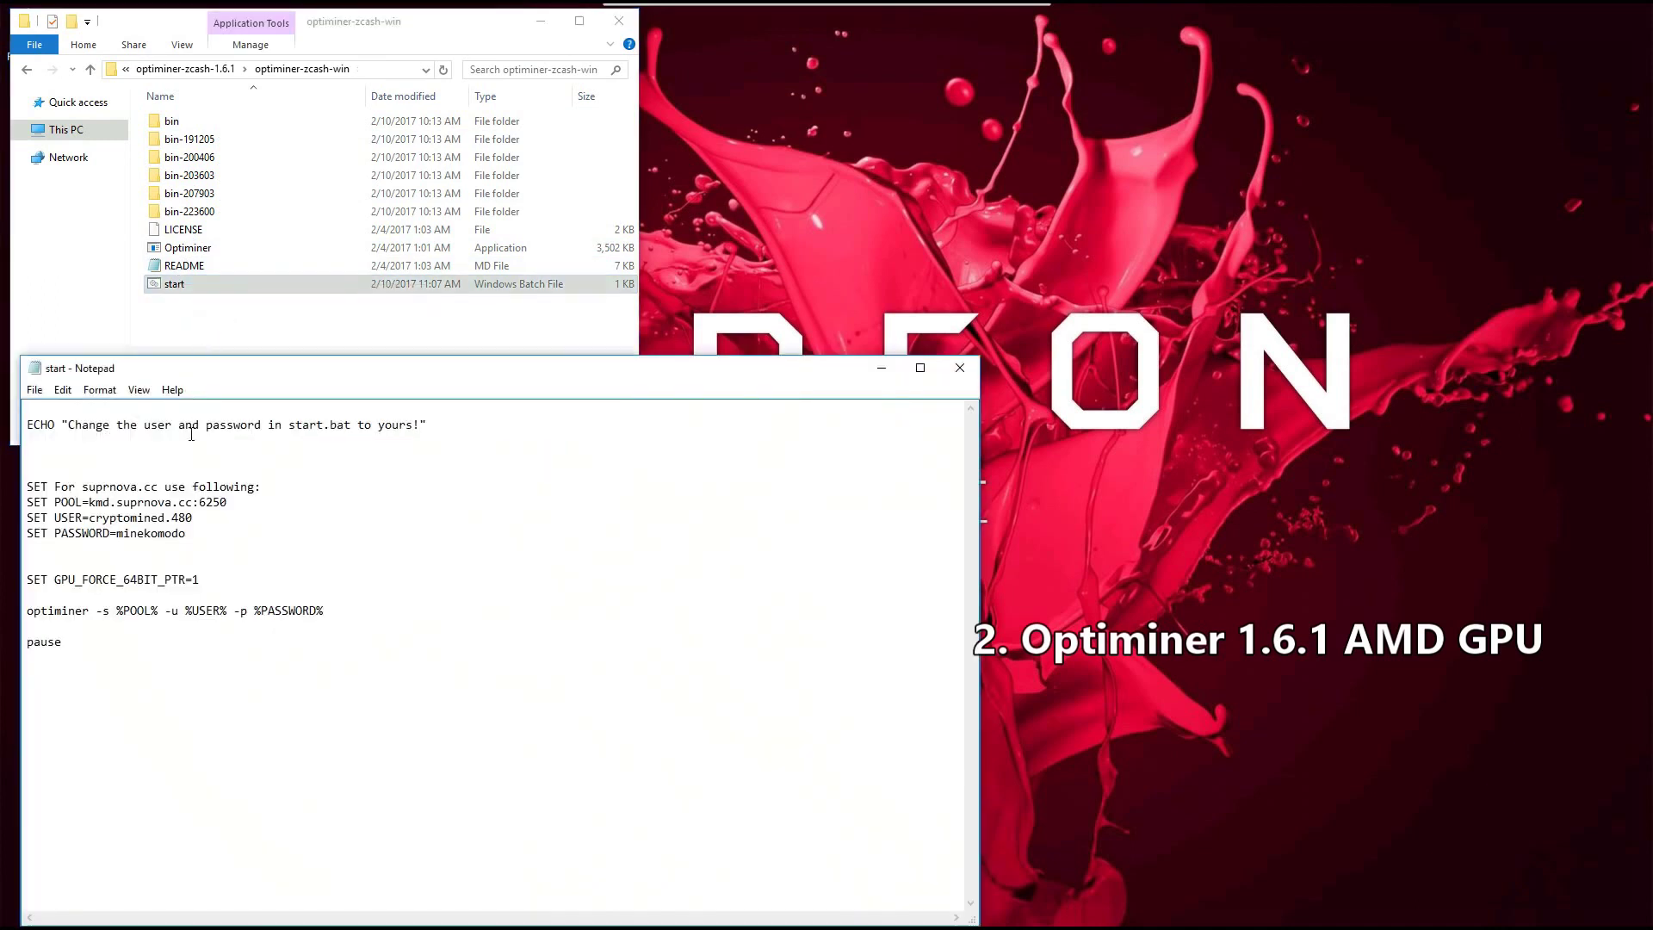
Step: Check the pool kmd.suprnova.cc:6250, worker login and launch line, then close Notepad
drag(238, 505, 85, 503)
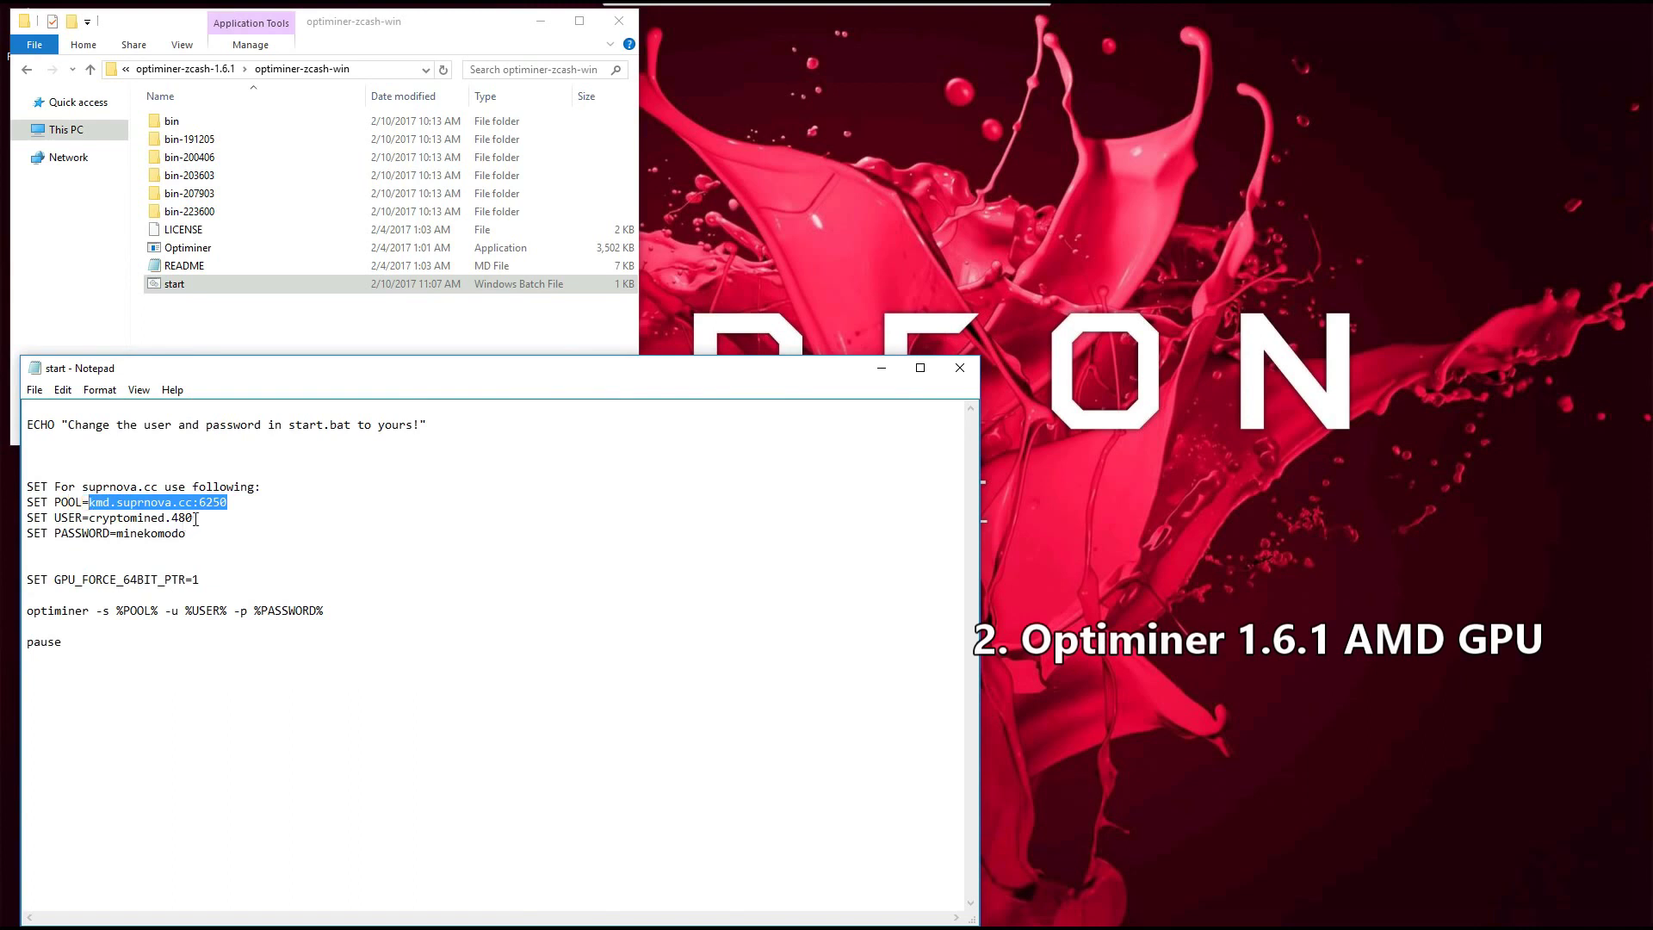
drag(196, 519, 123, 531)
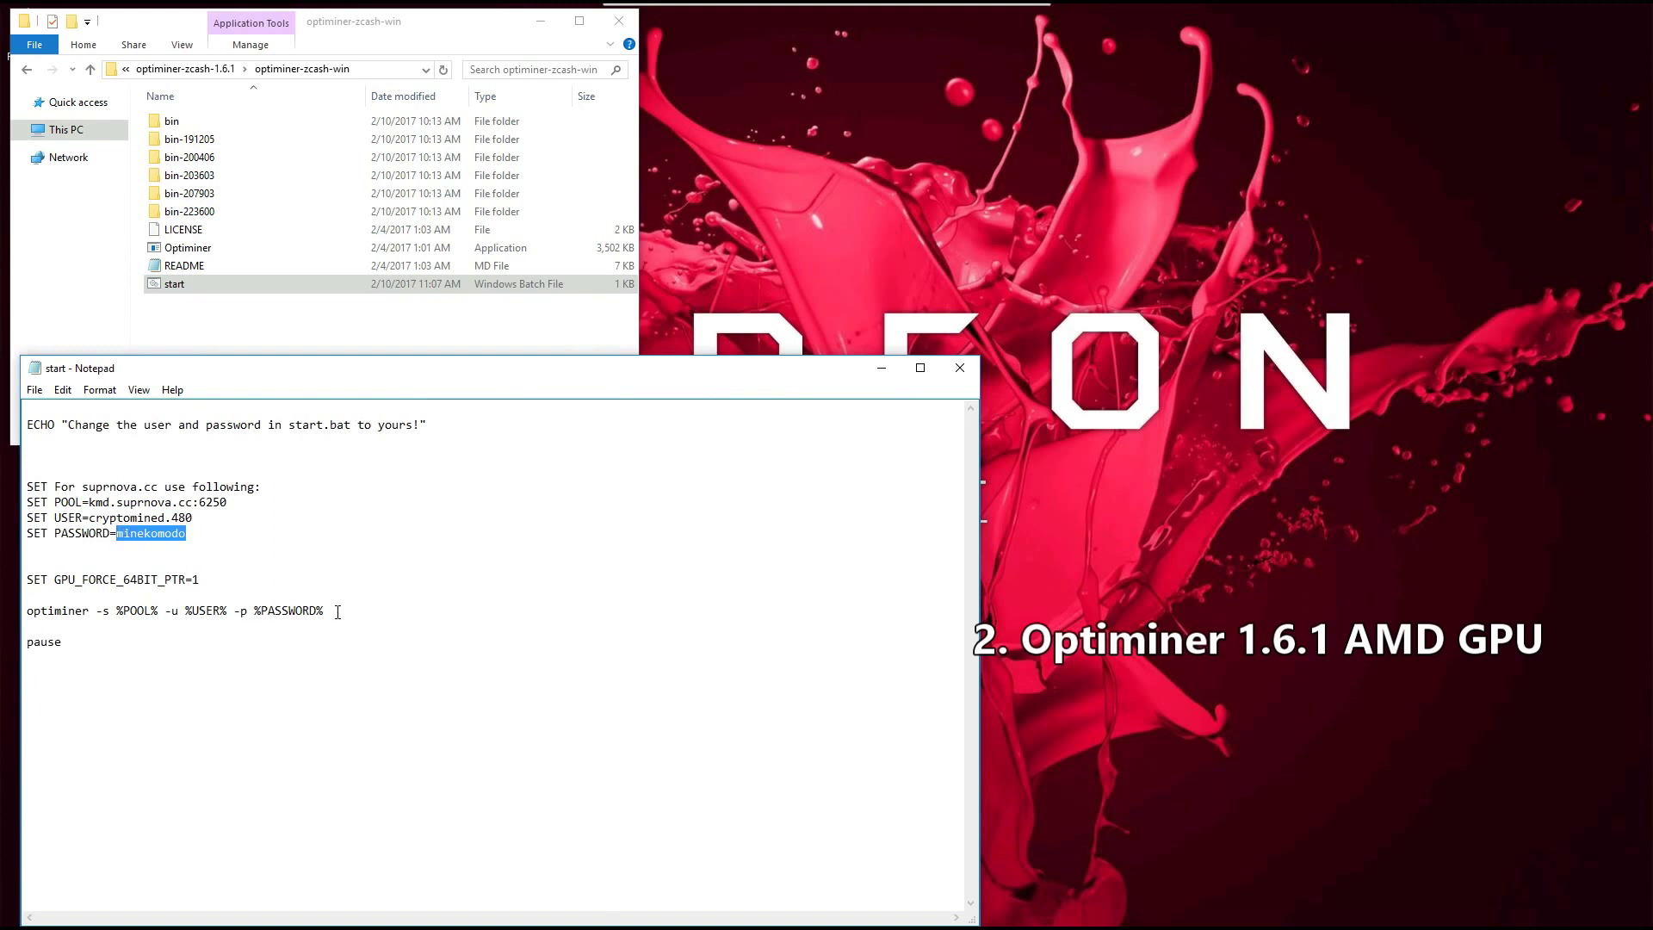
drag(337, 612, 68, 591)
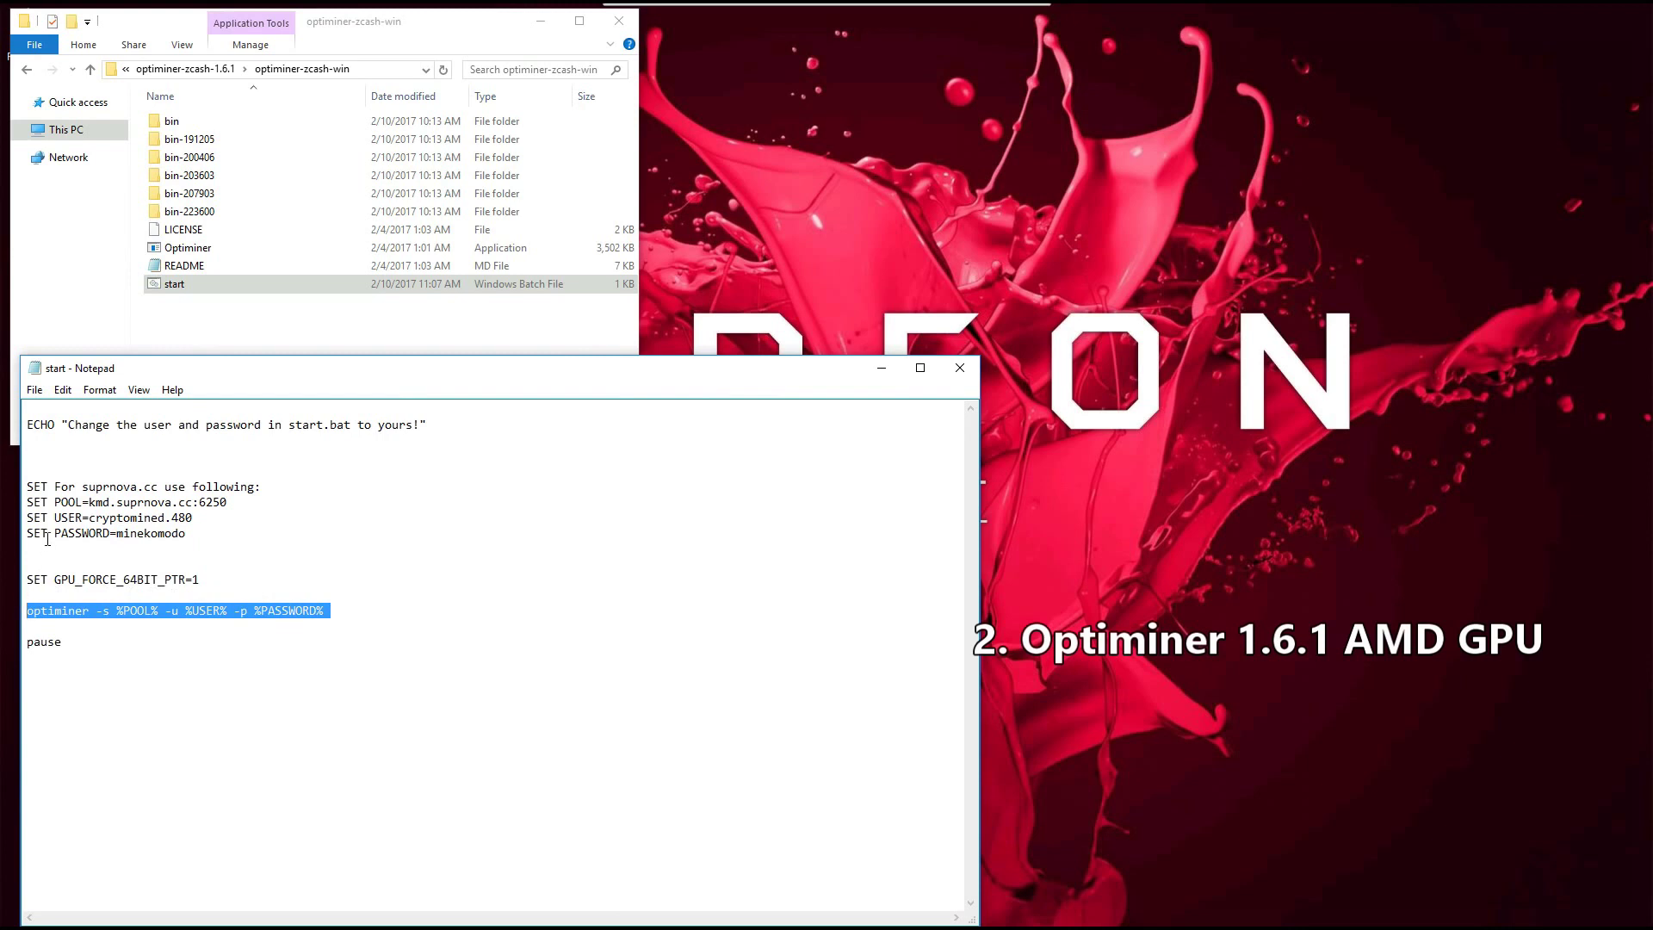
drag(47, 535, 25, 489)
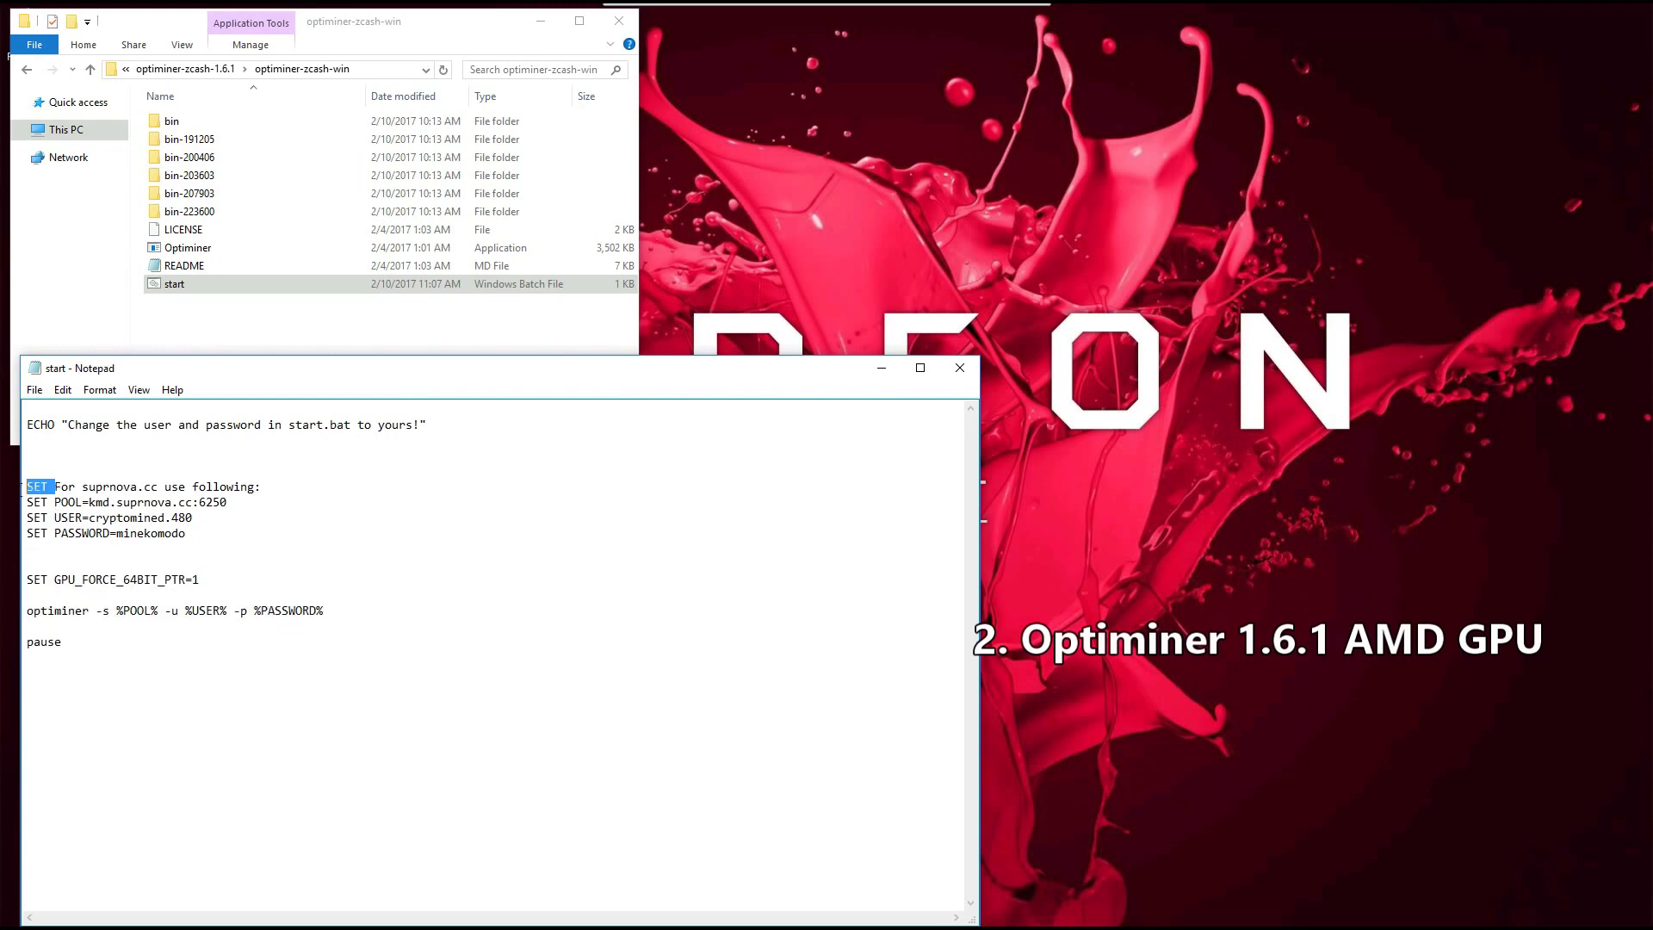
click(61, 503)
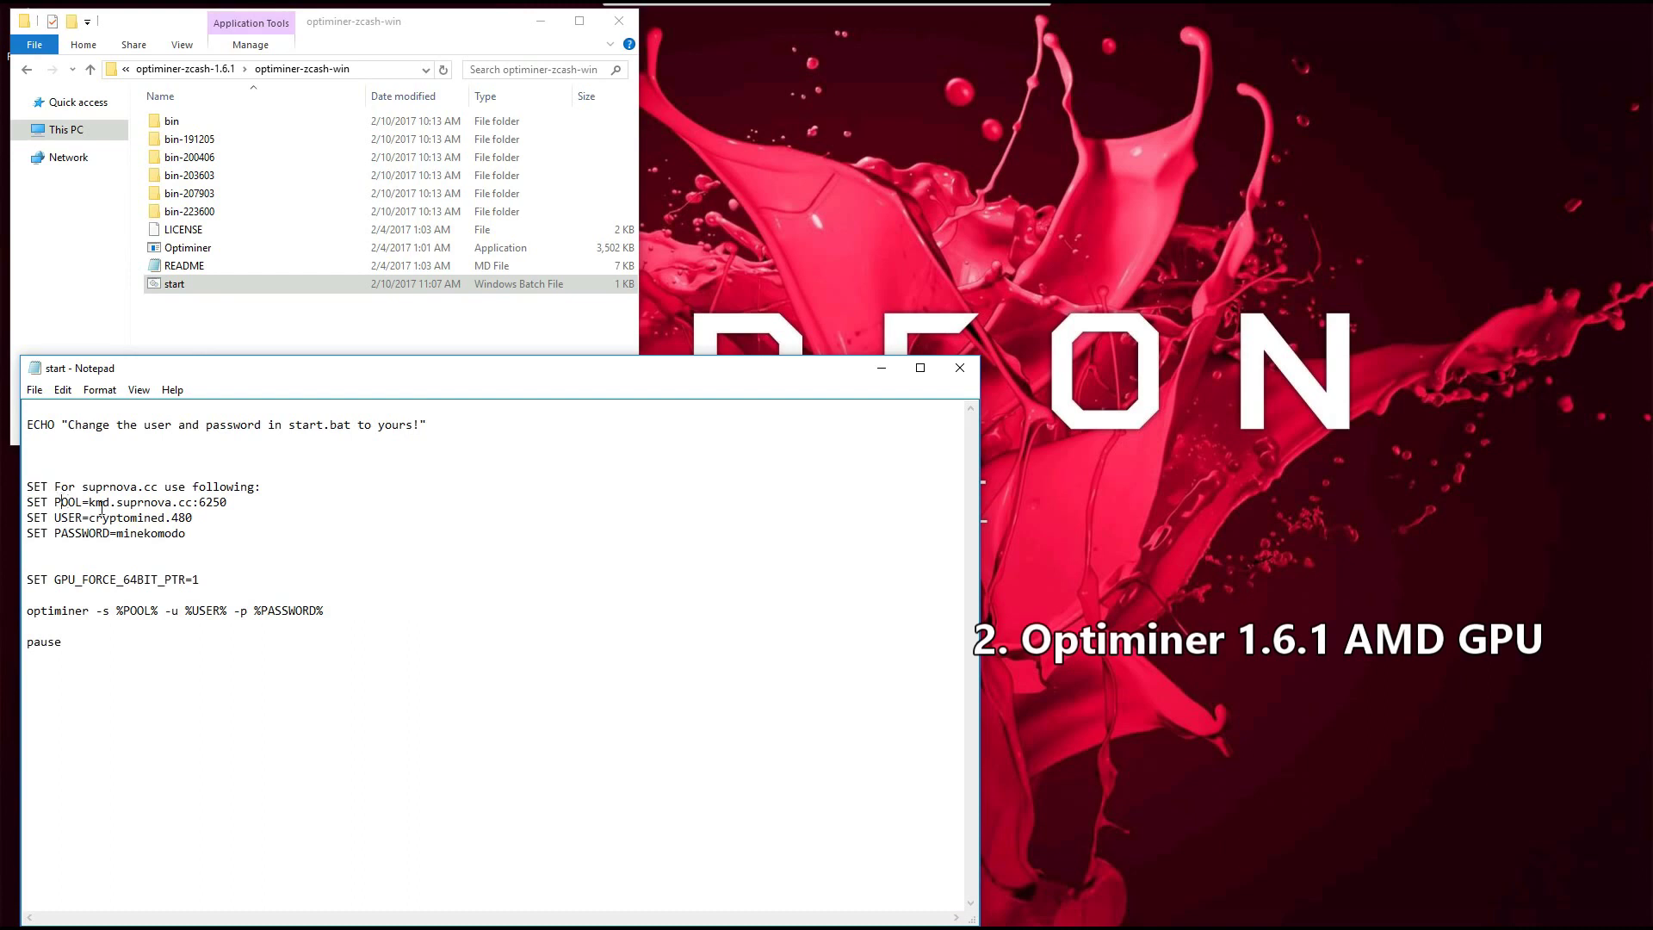
click(35, 389)
mouse_move(63, 389)
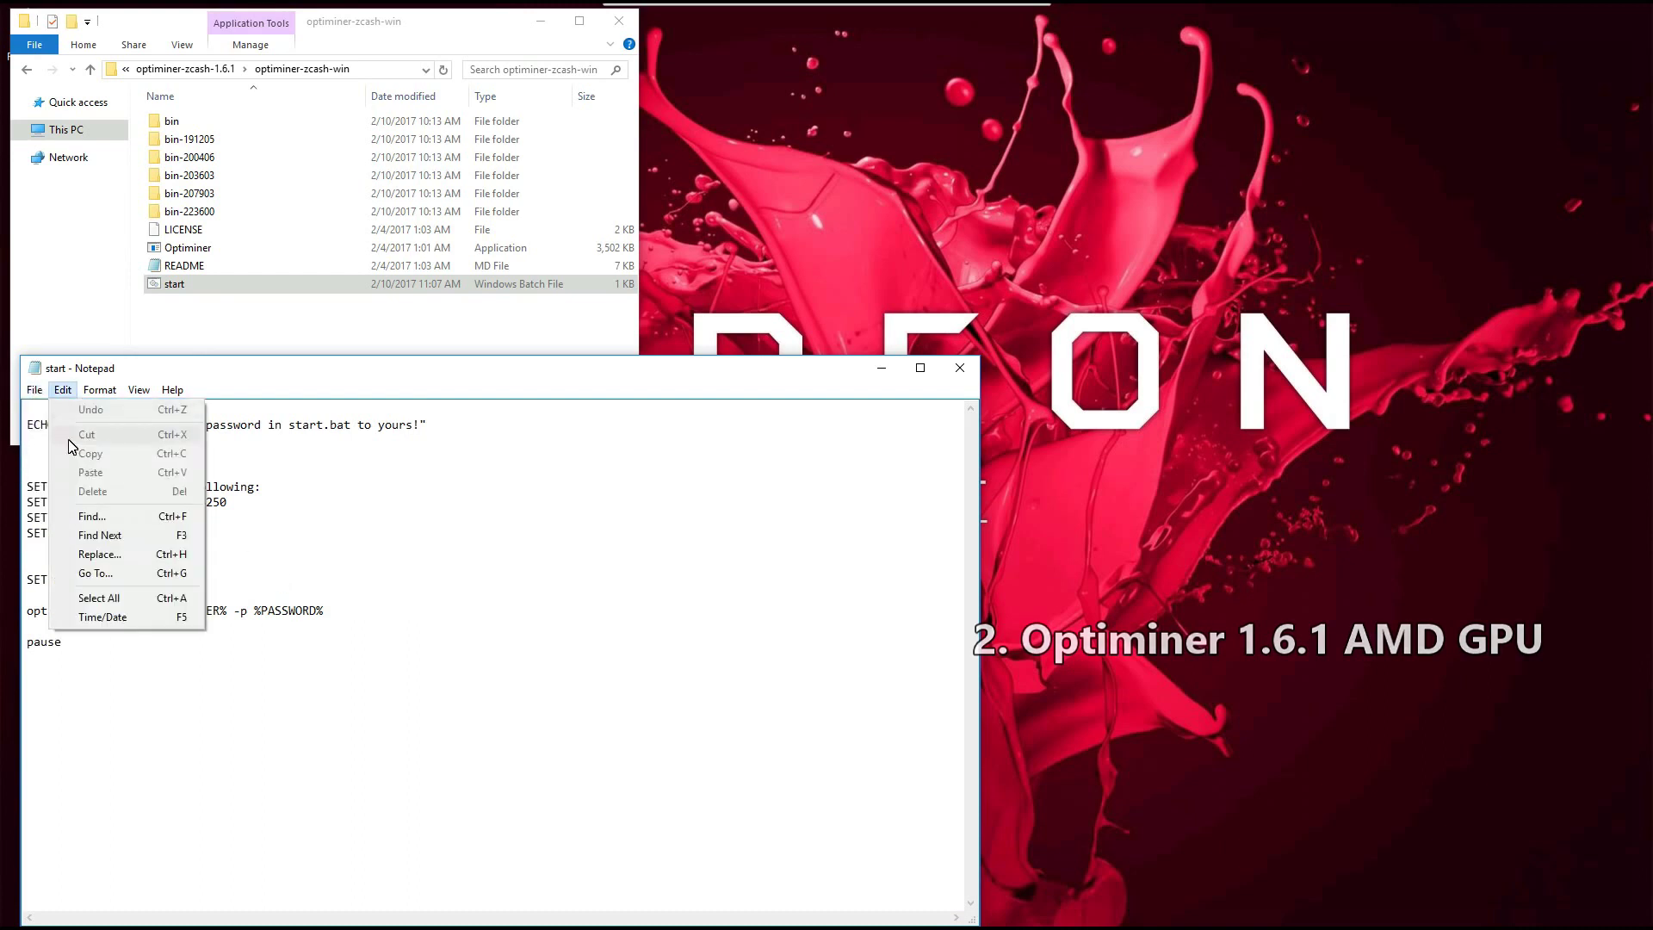
click(573, 400)
click(960, 367)
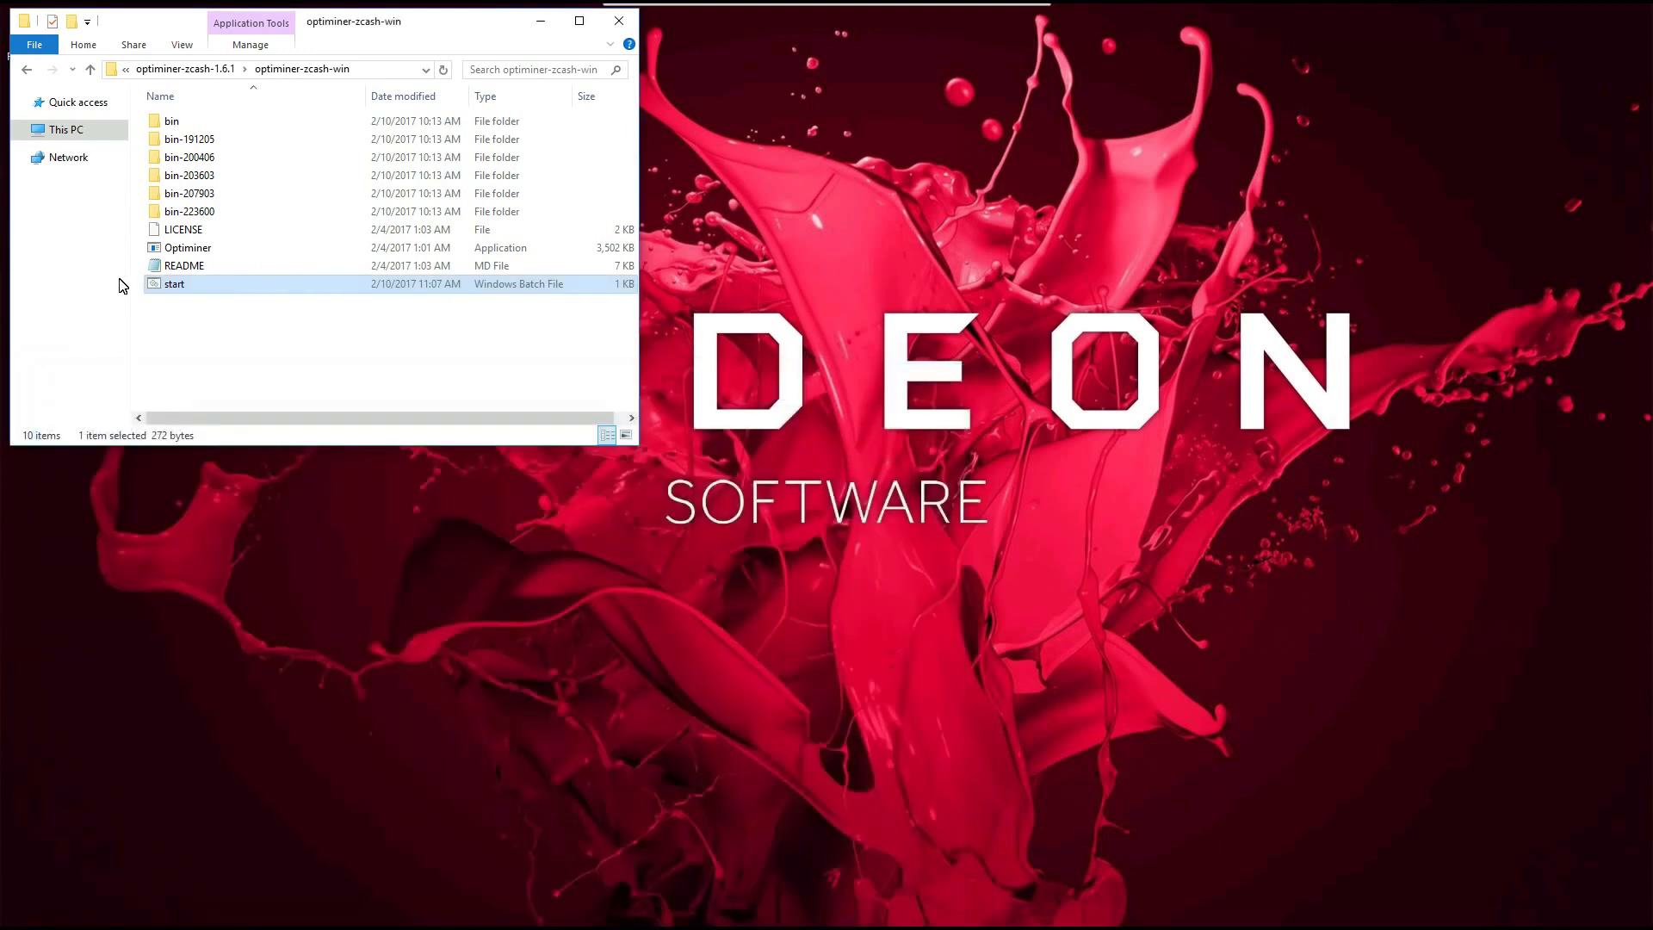
Step: Launch Optiminer's start.bat, then move its window to the upper right and make it taller
double_click(175, 287)
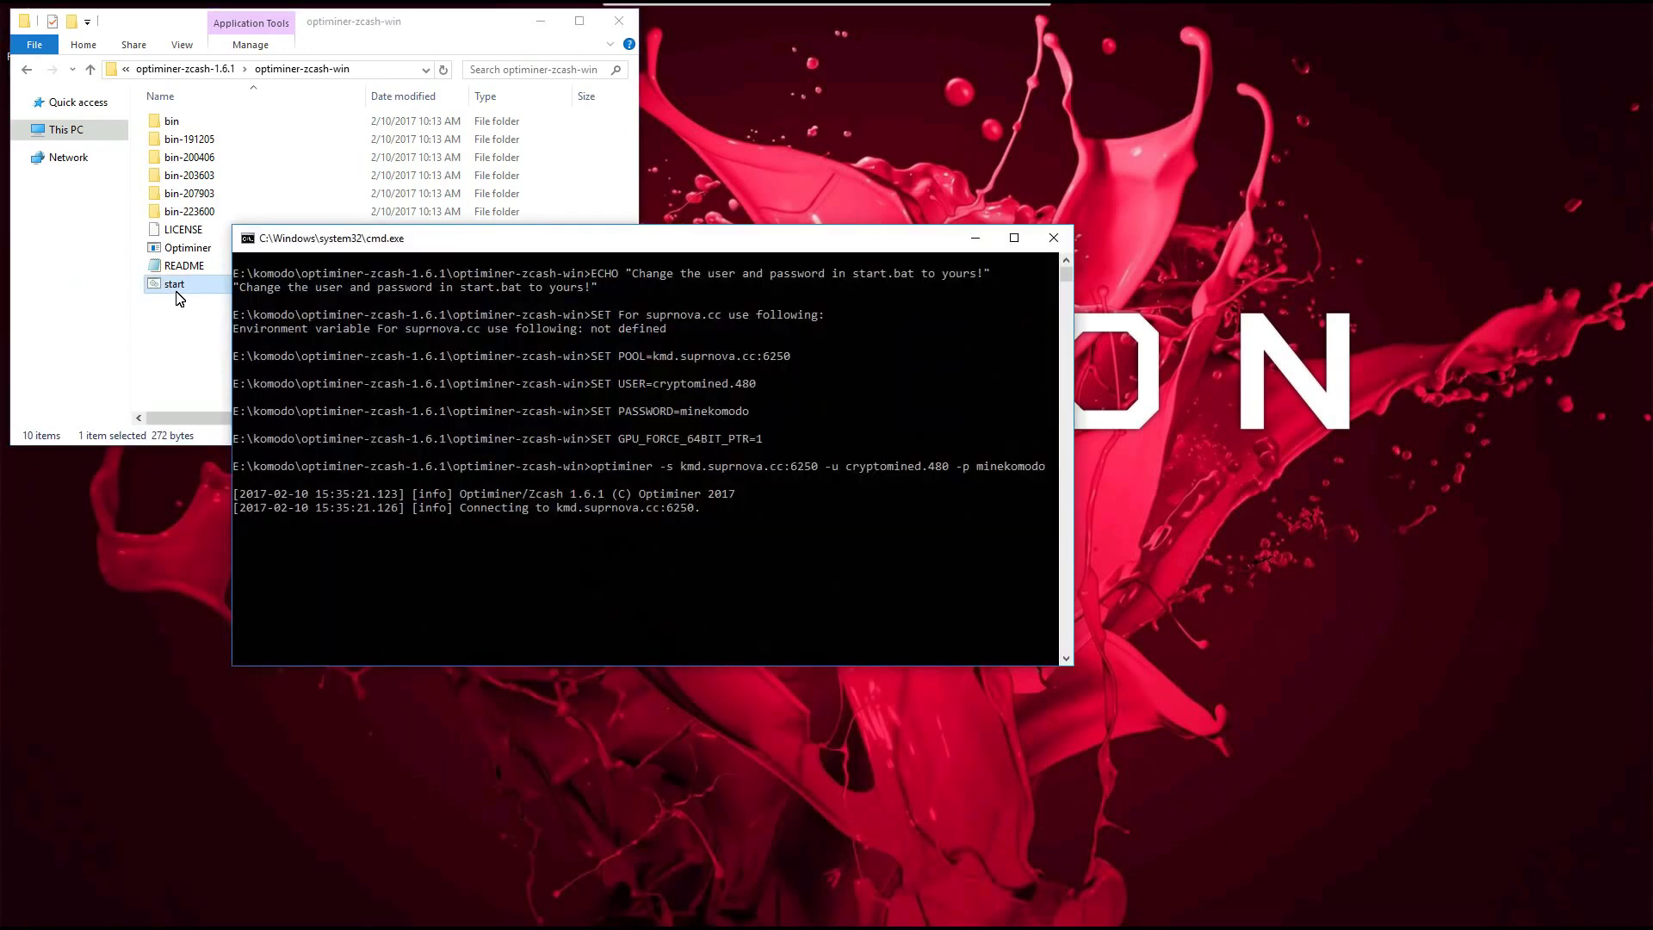
drag(343, 250, 813, 62)
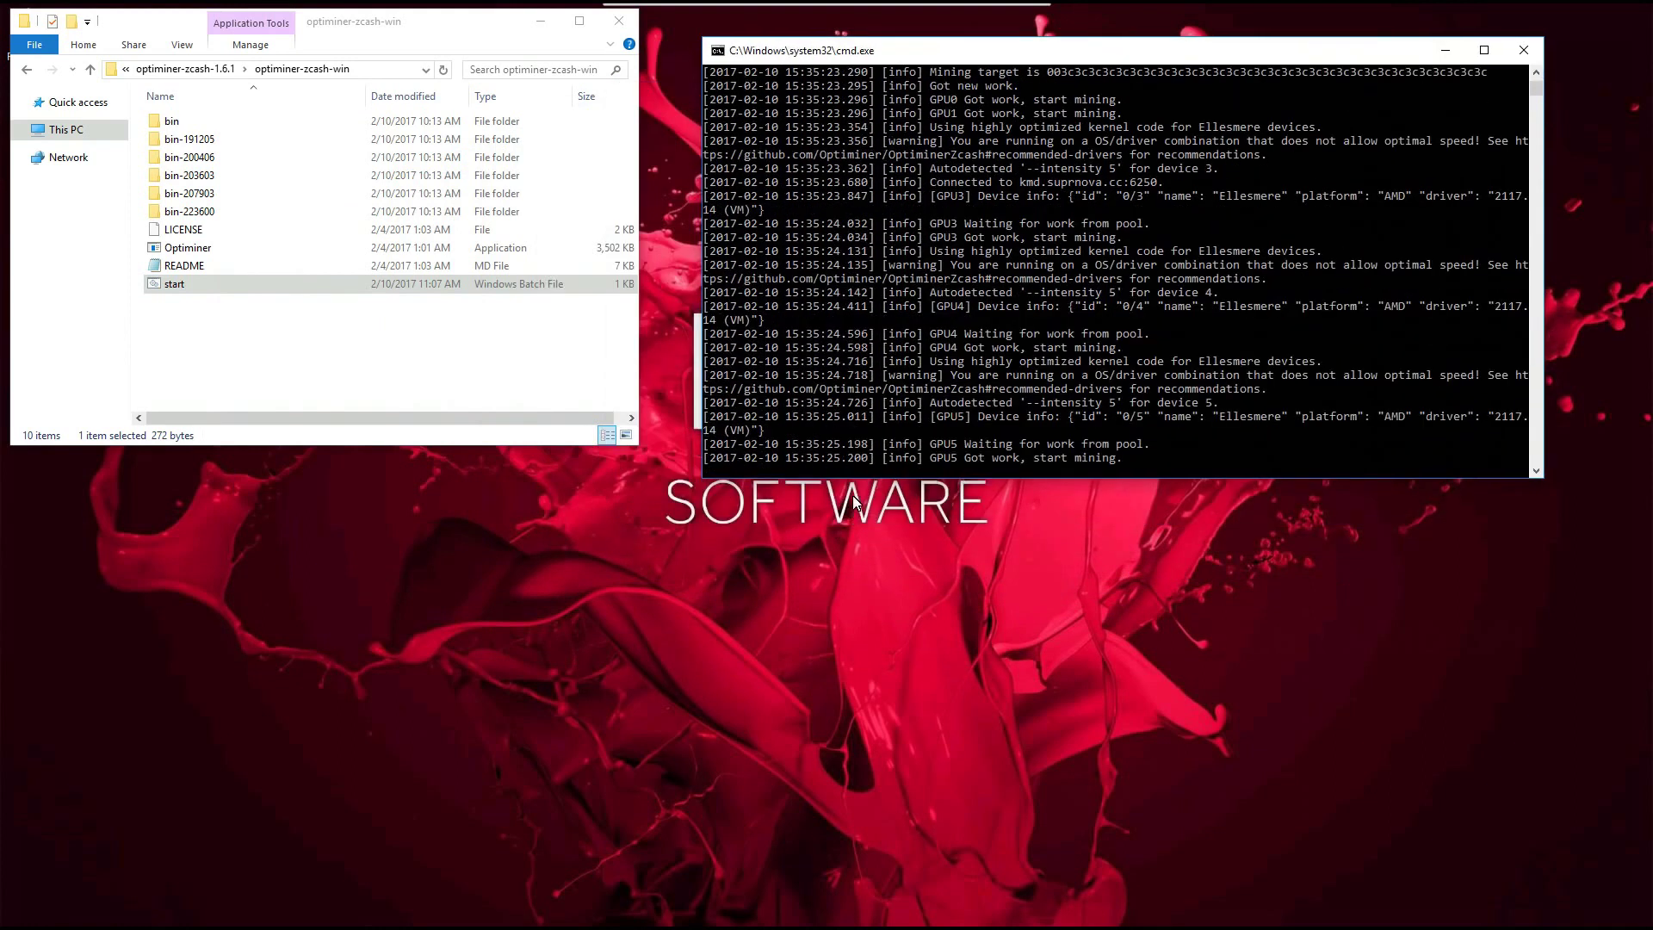
drag(856, 479, 849, 878)
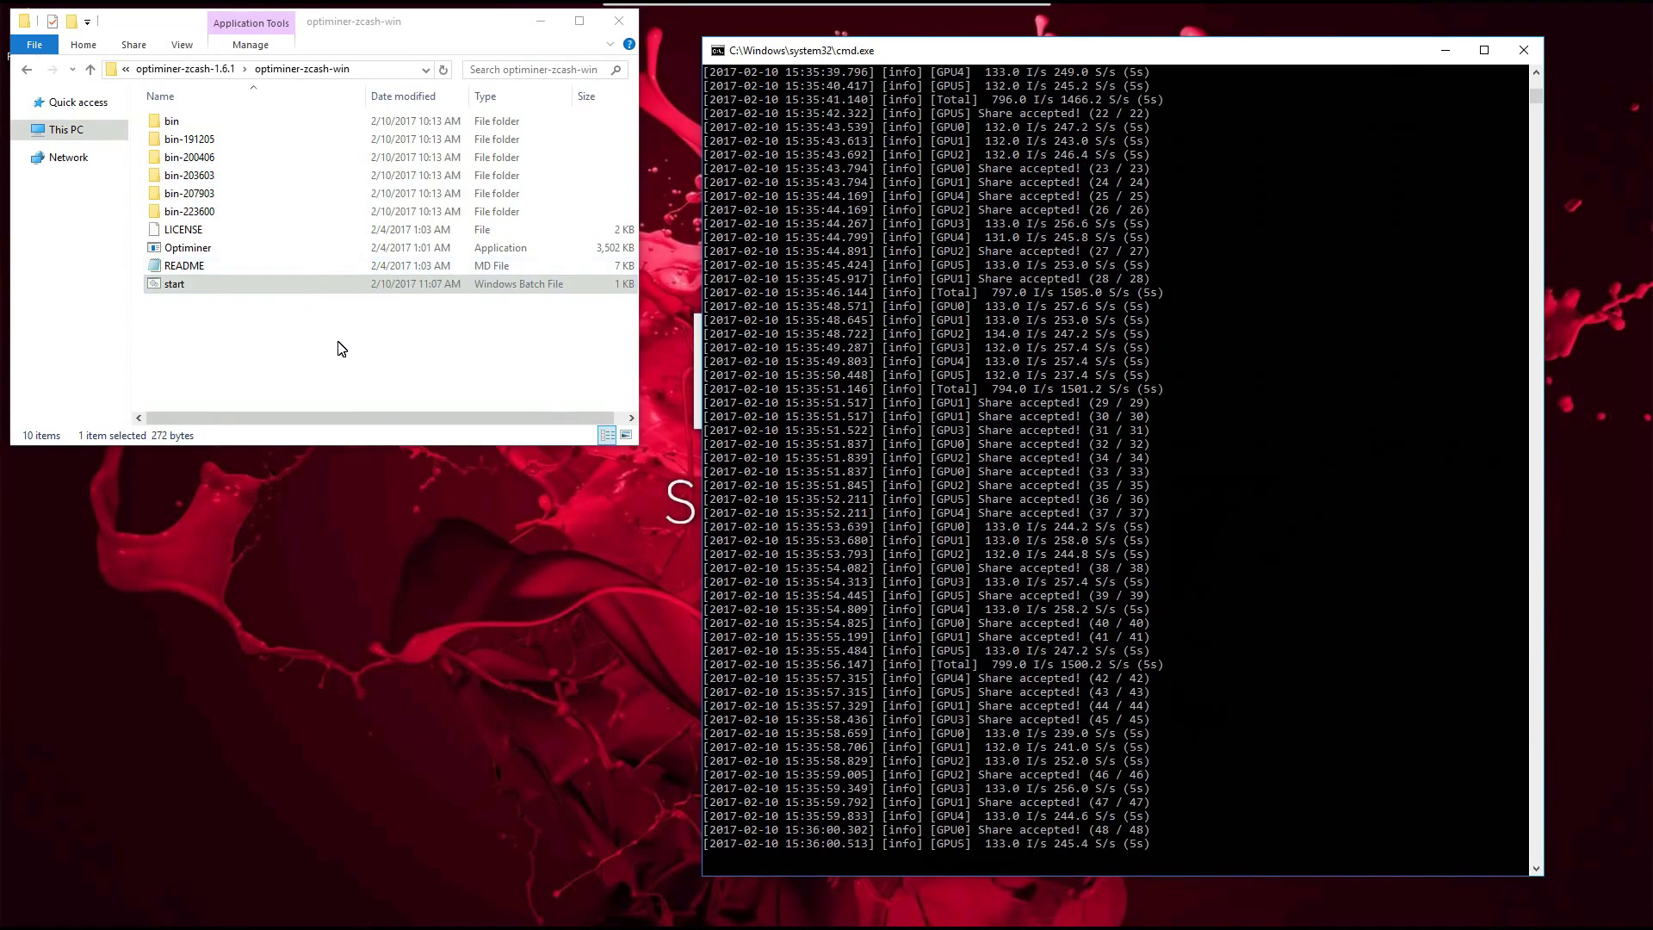
Step: Go up to komodo and open Claymore's startkomodo file for editing
click(186, 72)
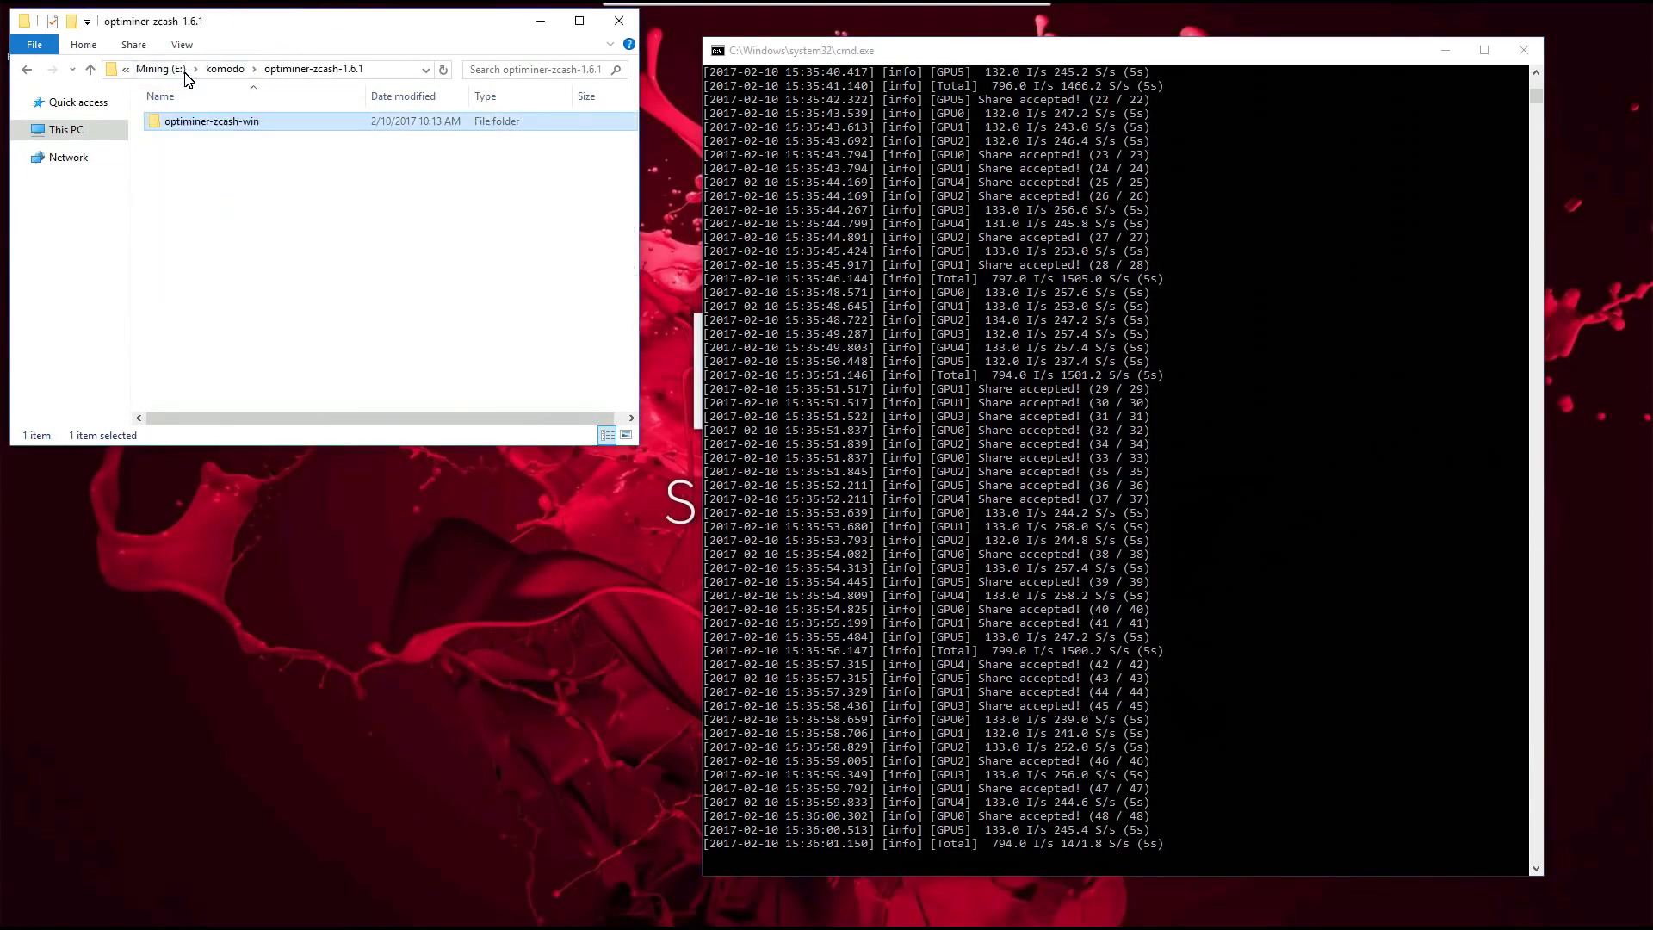
click(210, 70)
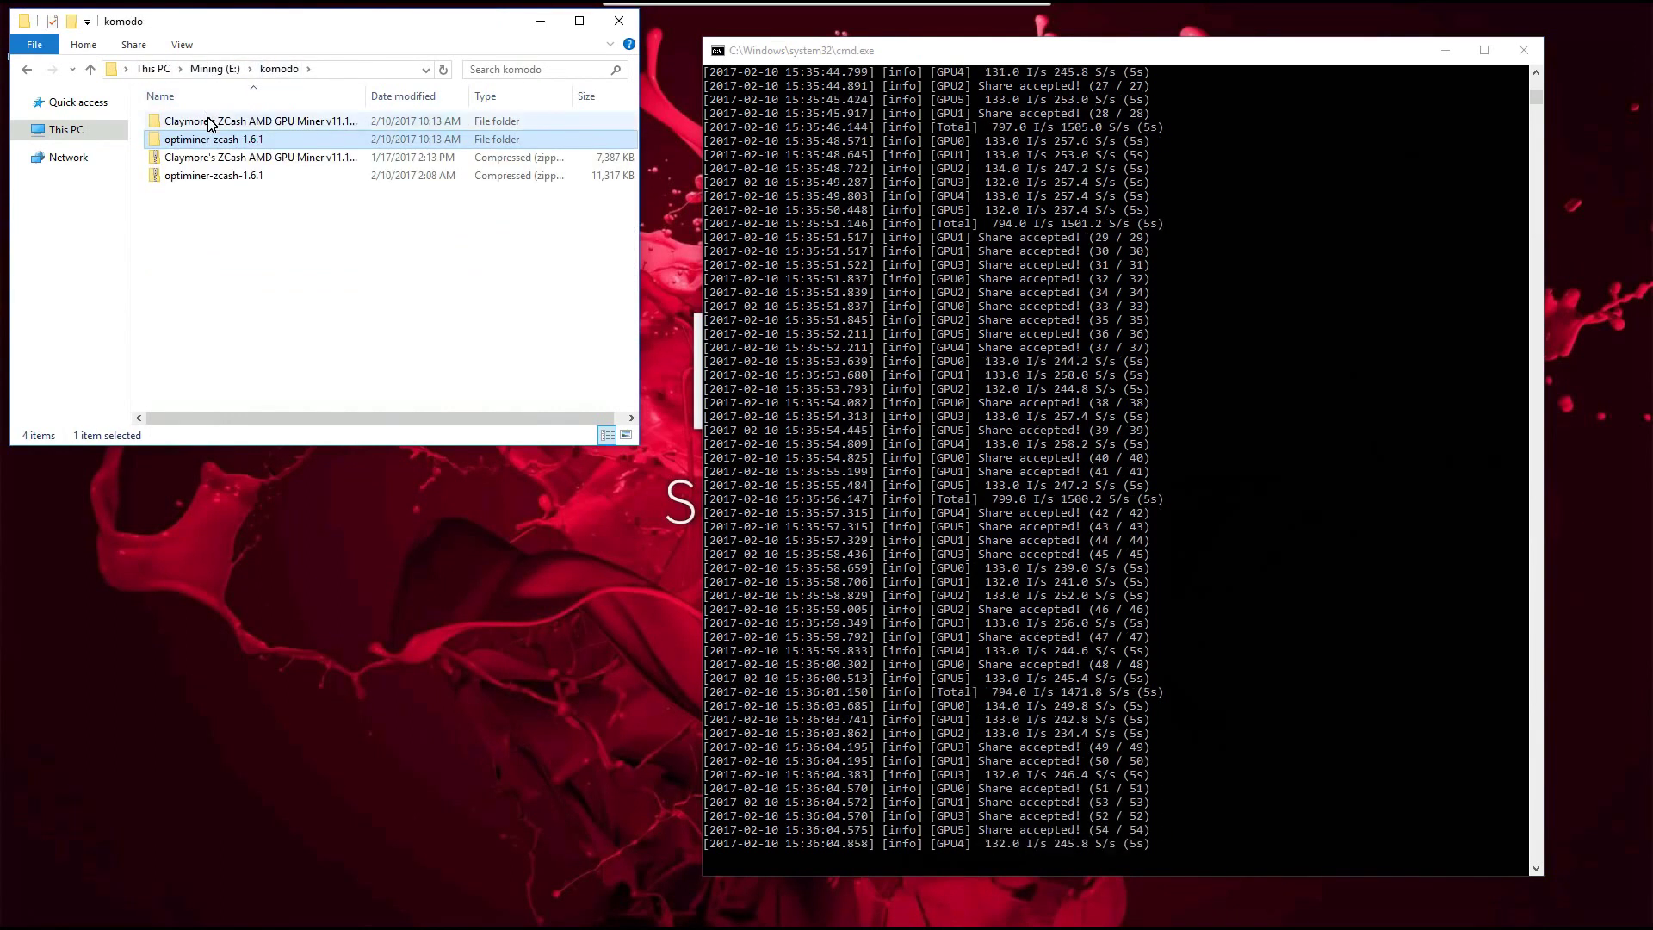
double_click(211, 122)
double_click(211, 122)
scroll(219, 285, down, 1)
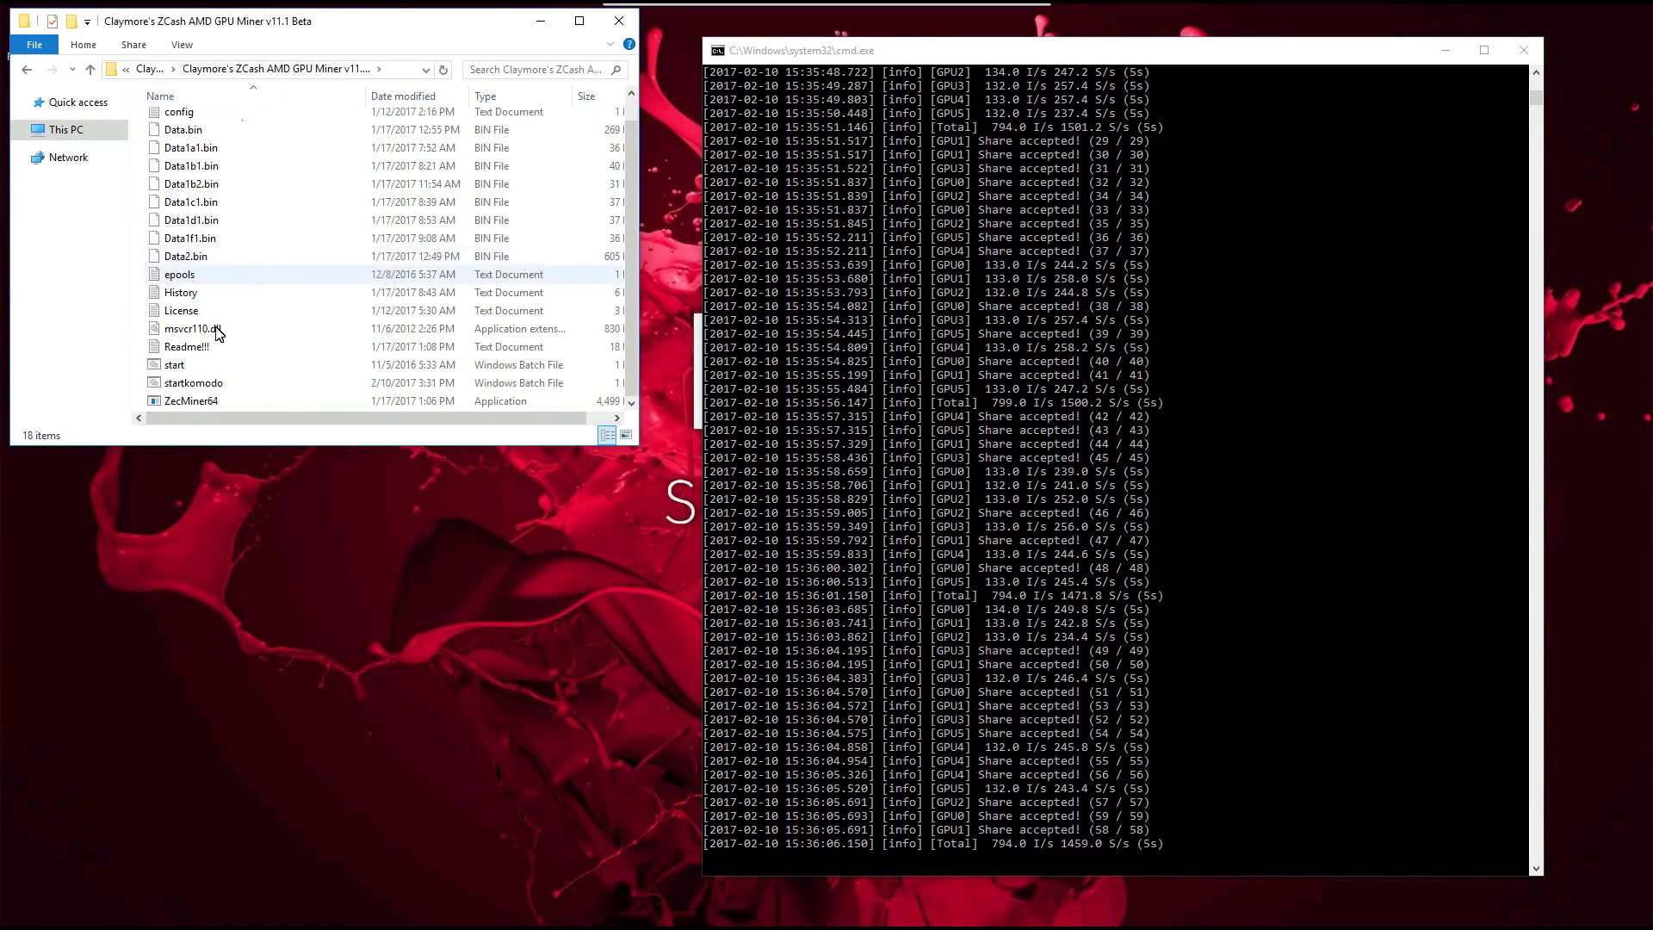
right_click(188, 385)
click(219, 413)
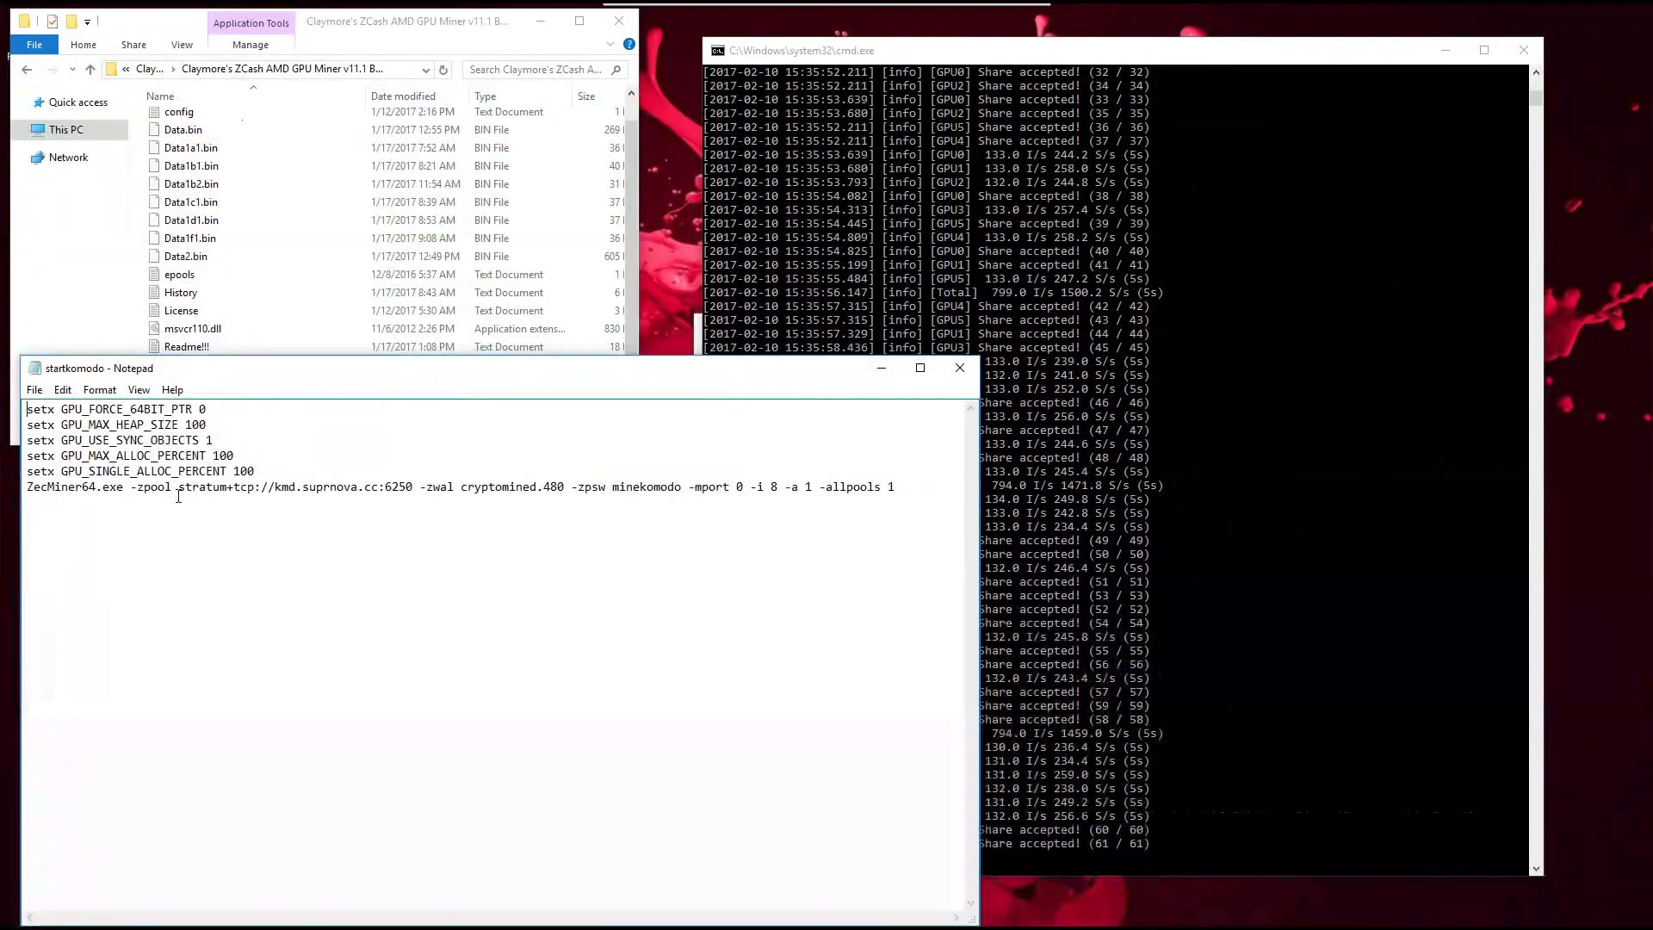
Step: Check the kmd.suprnova.cc:6250 pool and -zwal worker, close the file and the Optiminer window
double_click(216, 489)
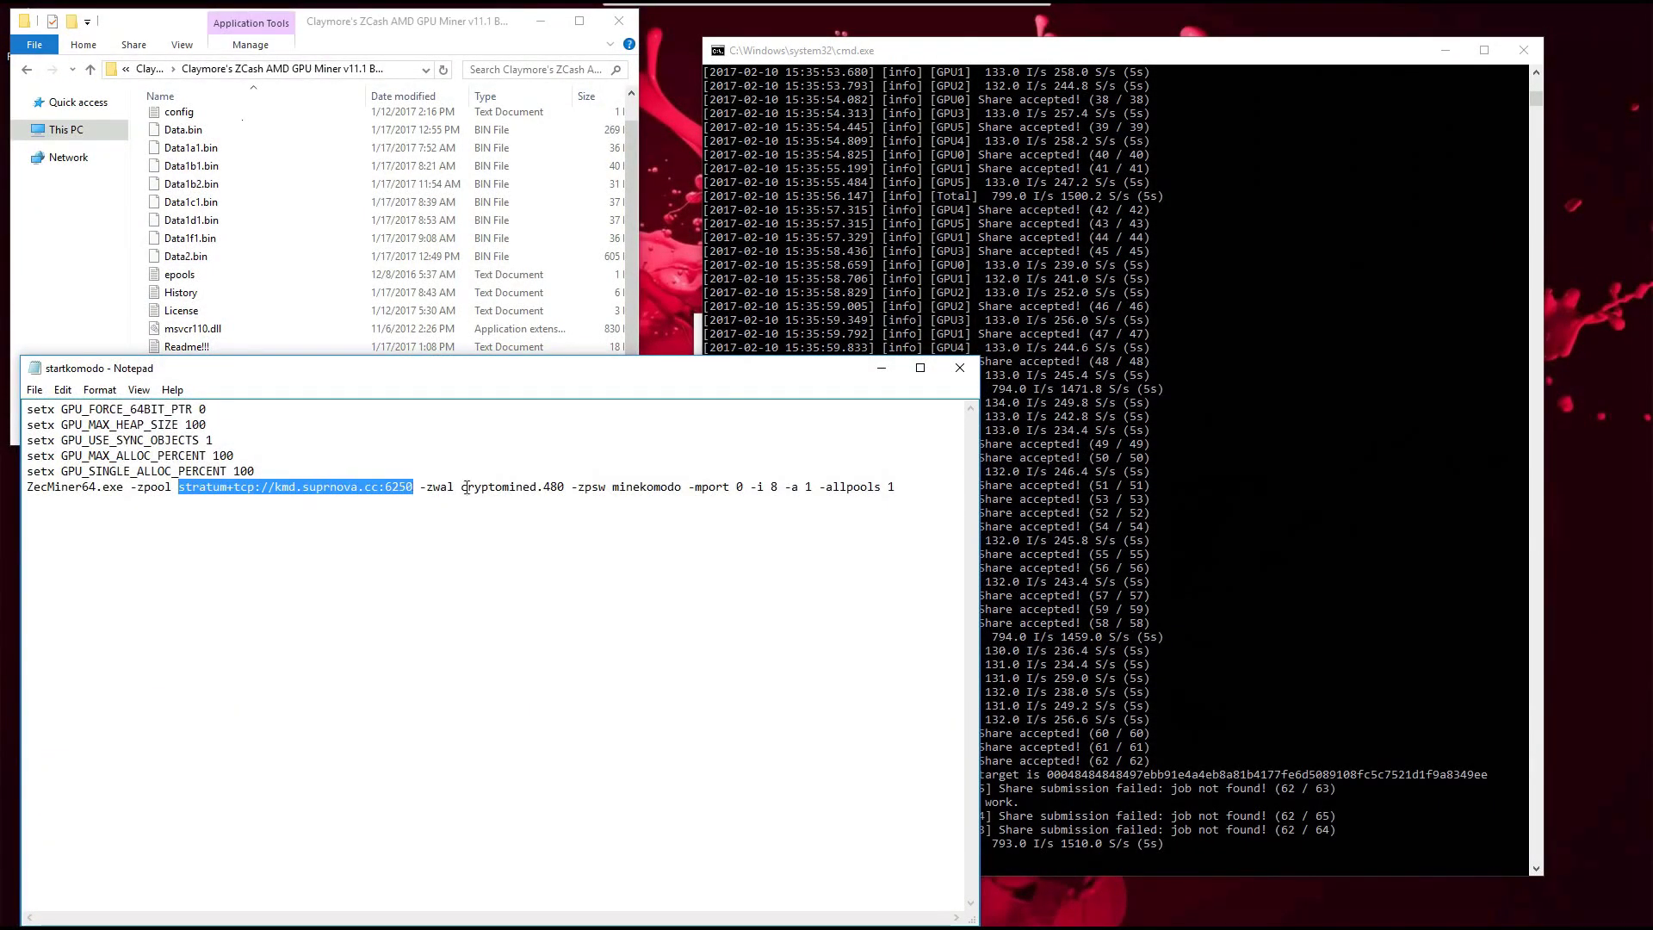
drag(465, 491, 686, 484)
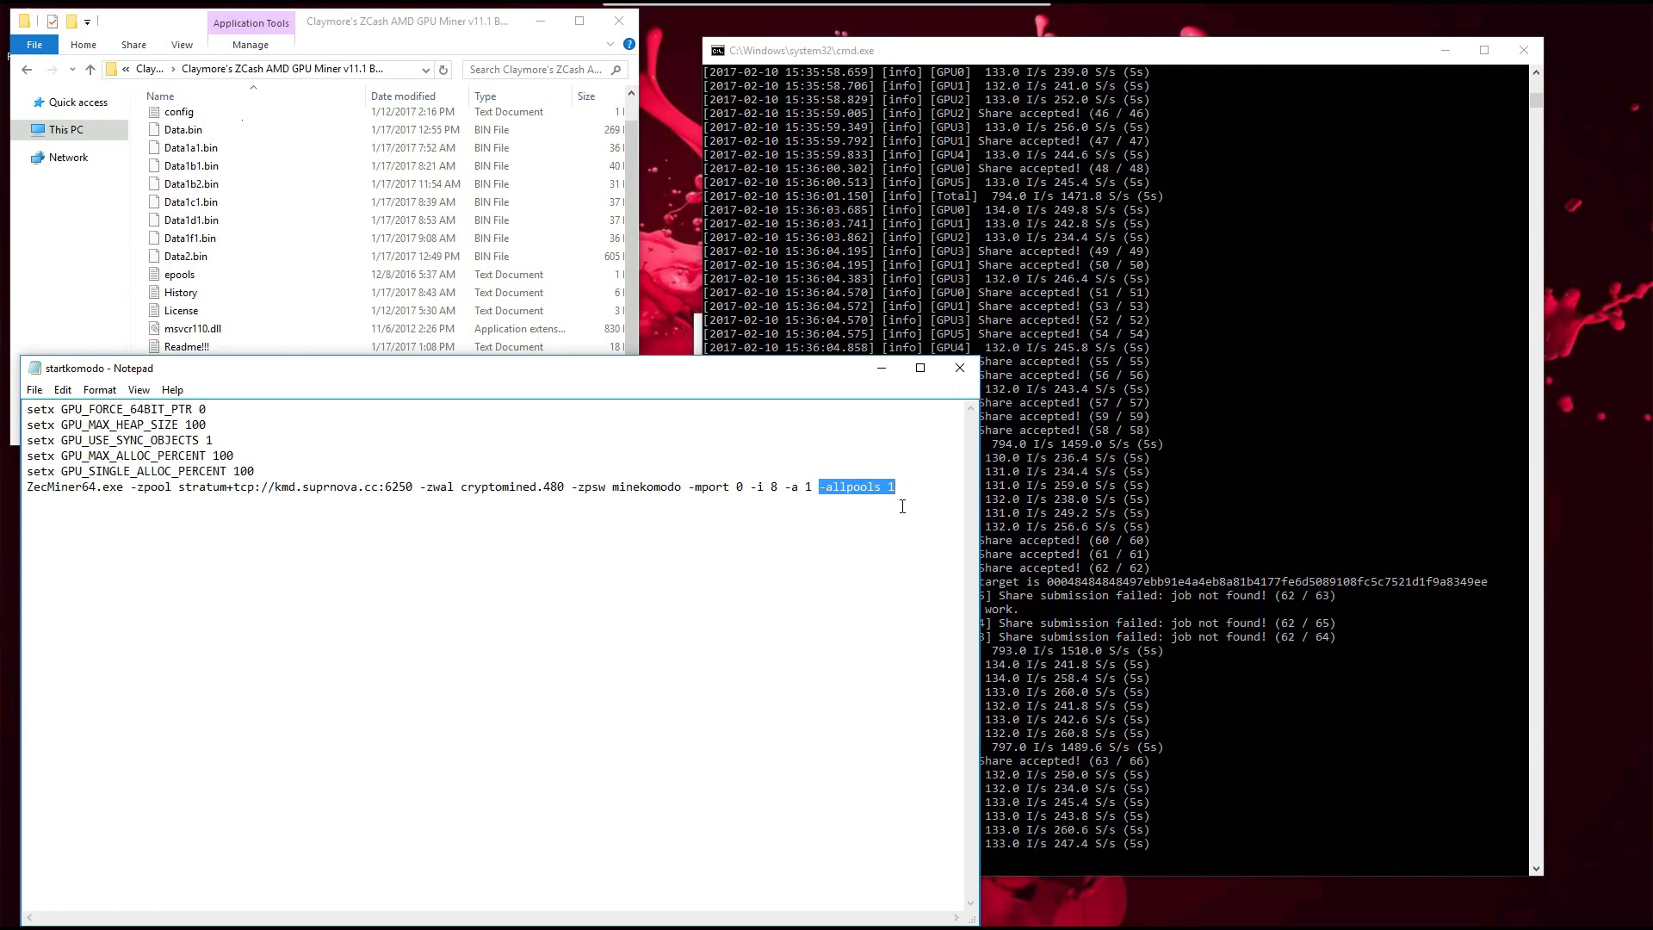
click(953, 376)
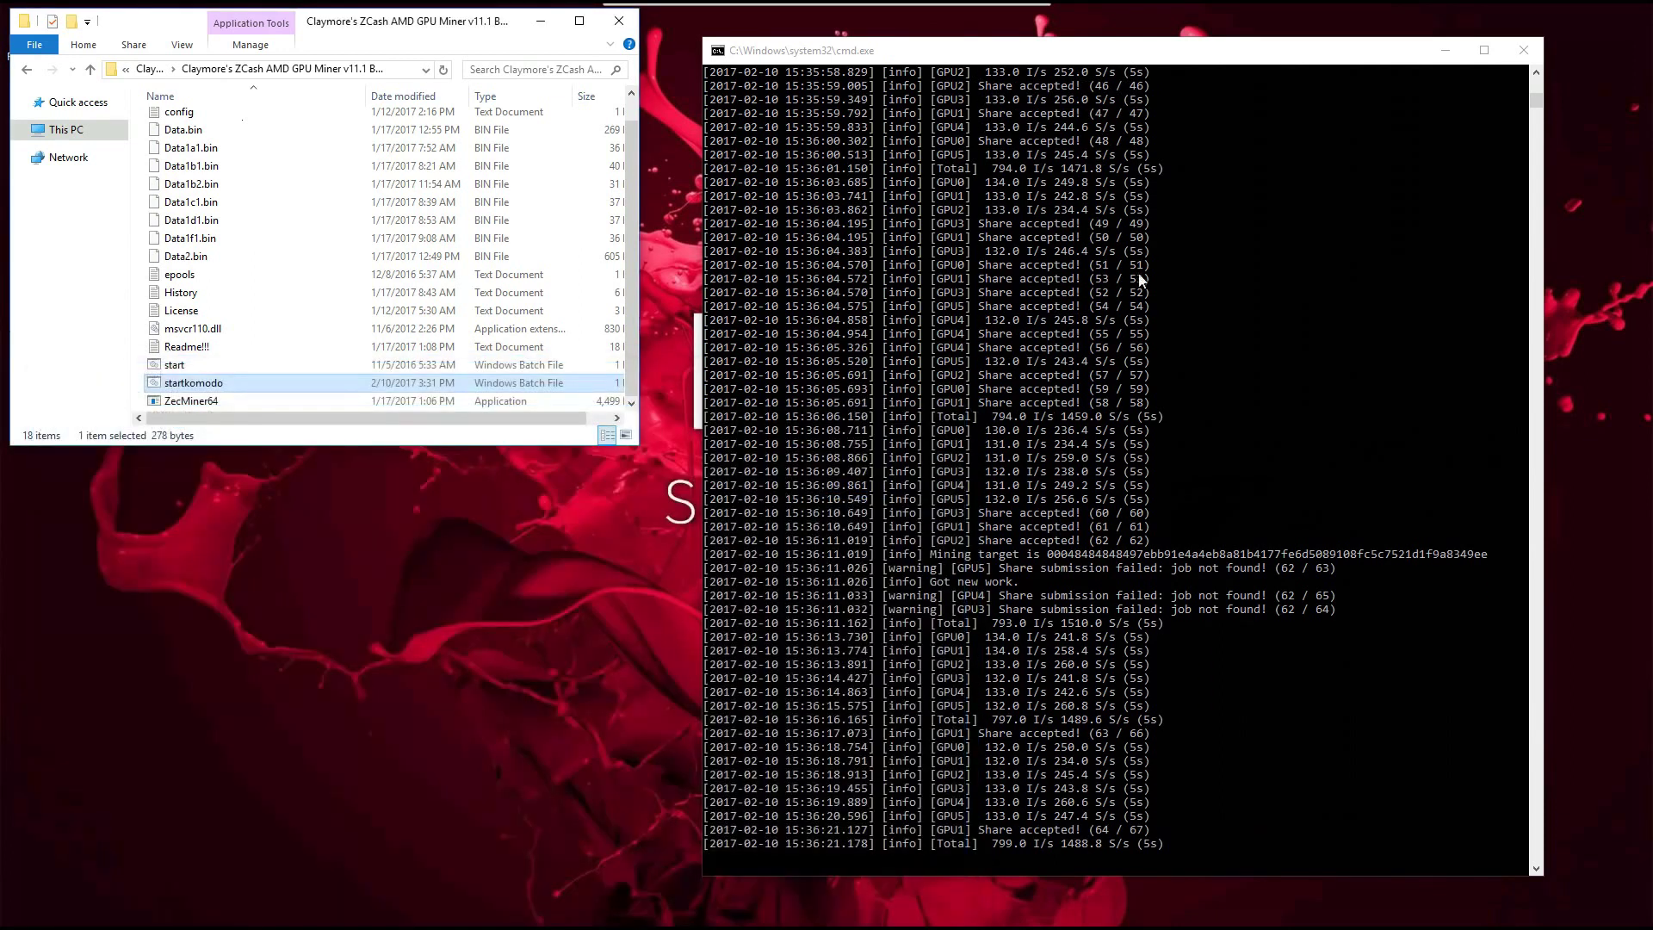
click(1519, 51)
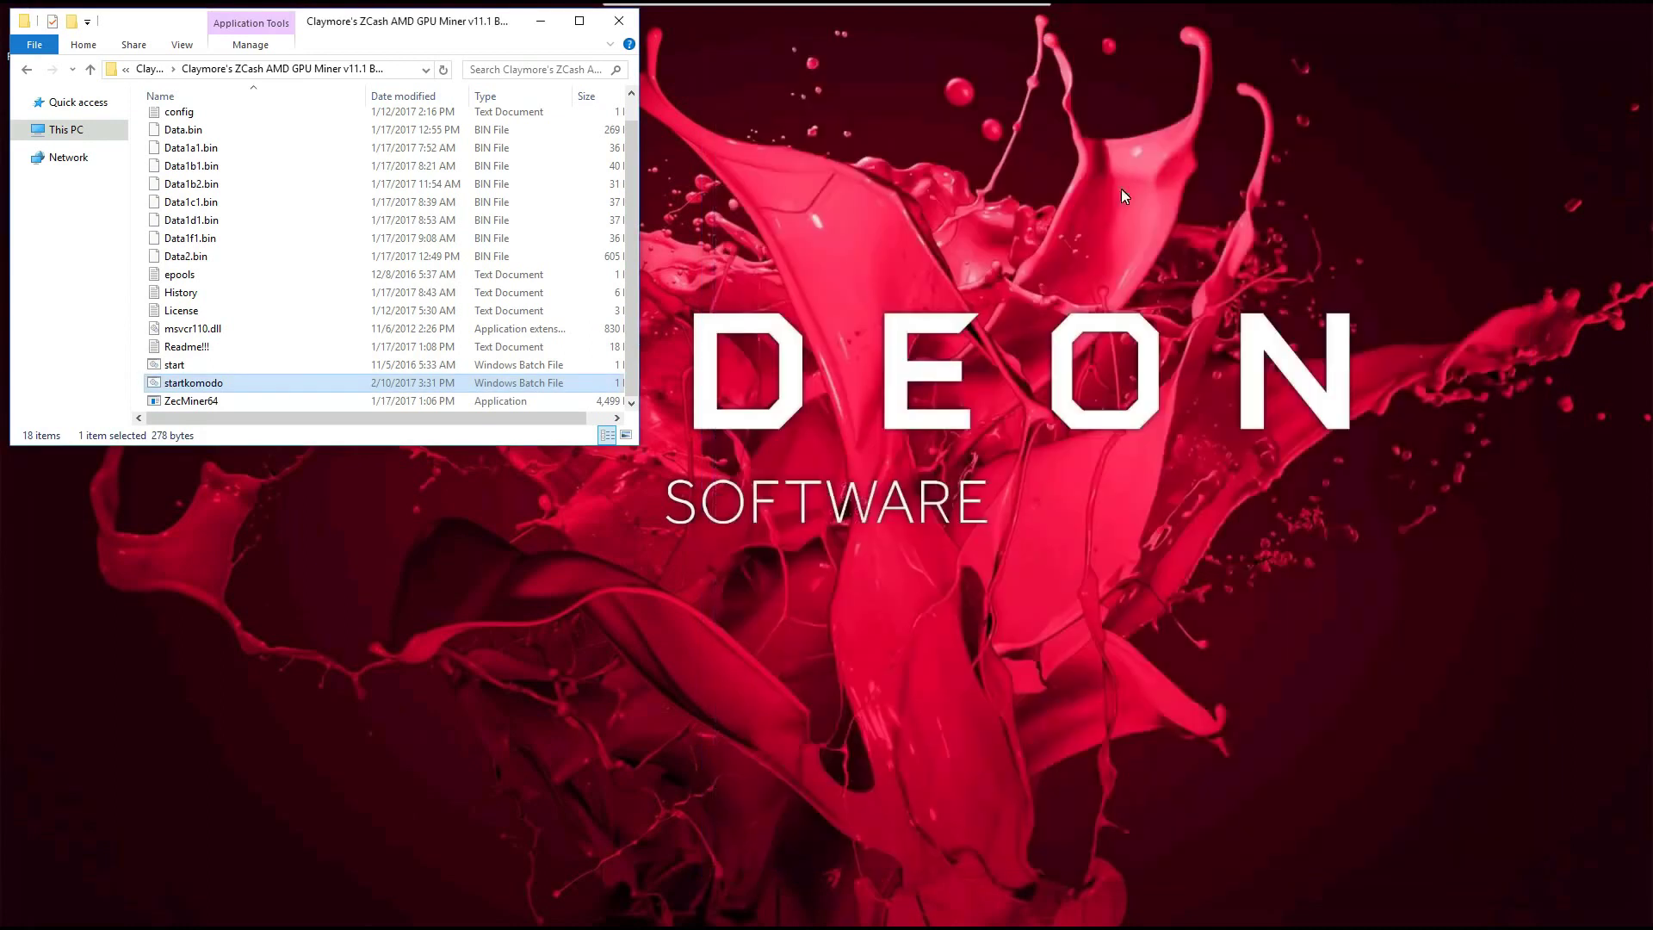
Step: Run startkomodo to launch Claymore's miner, then reposition its window and make it much taller
double_click(197, 385)
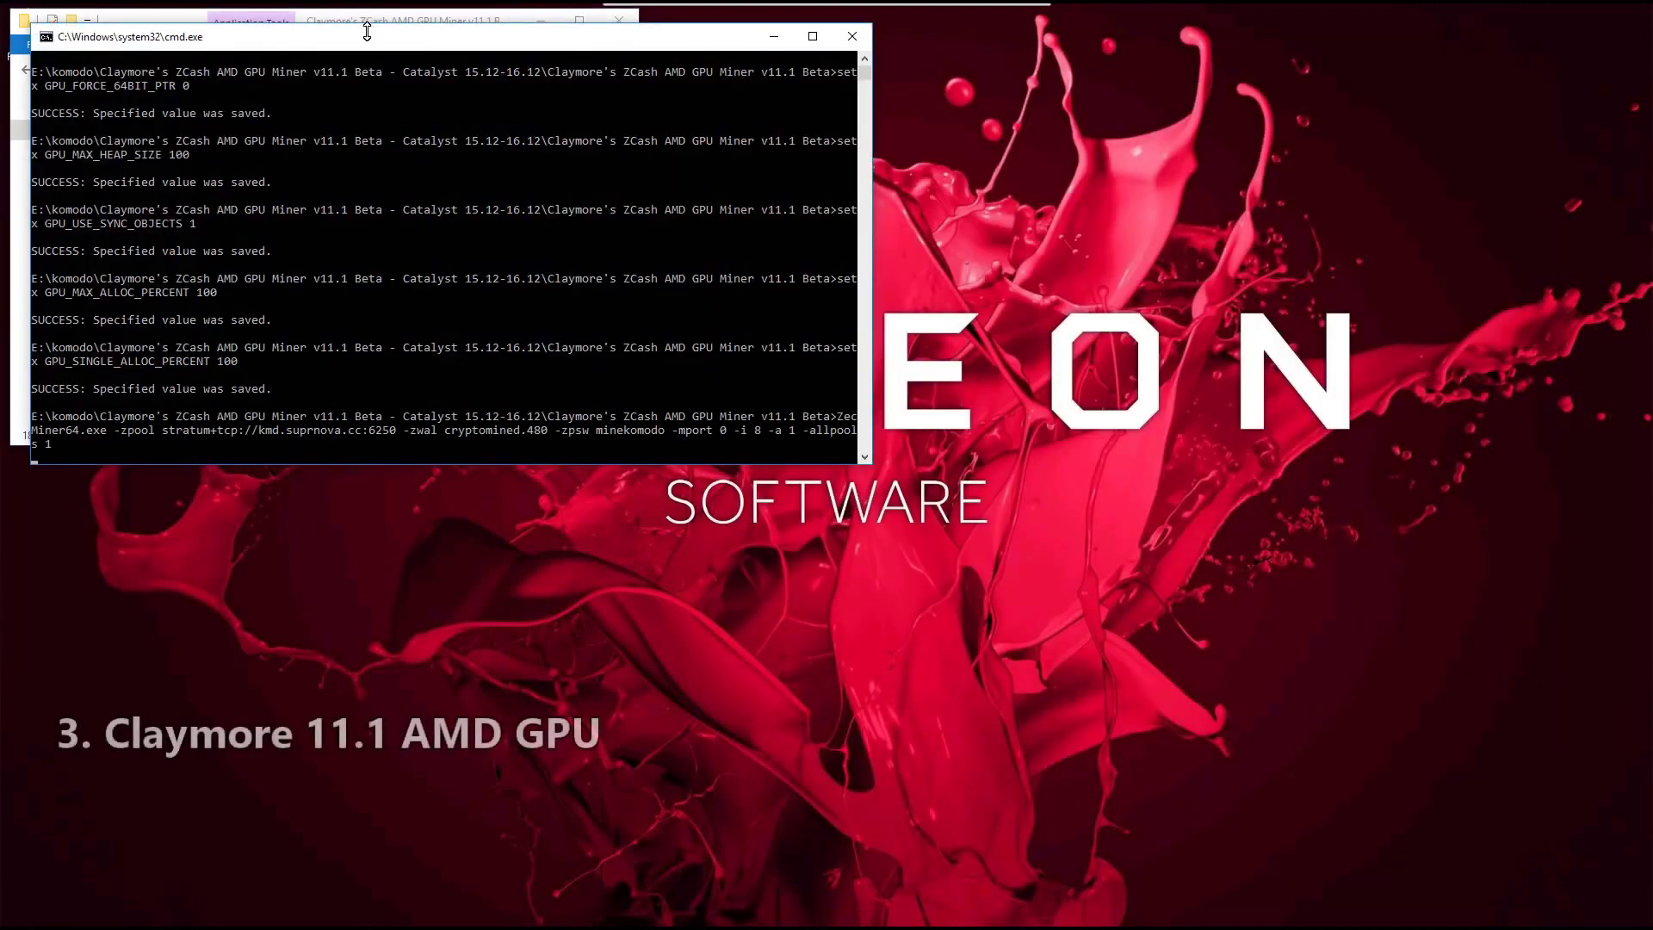
drag(369, 28, 988, 35)
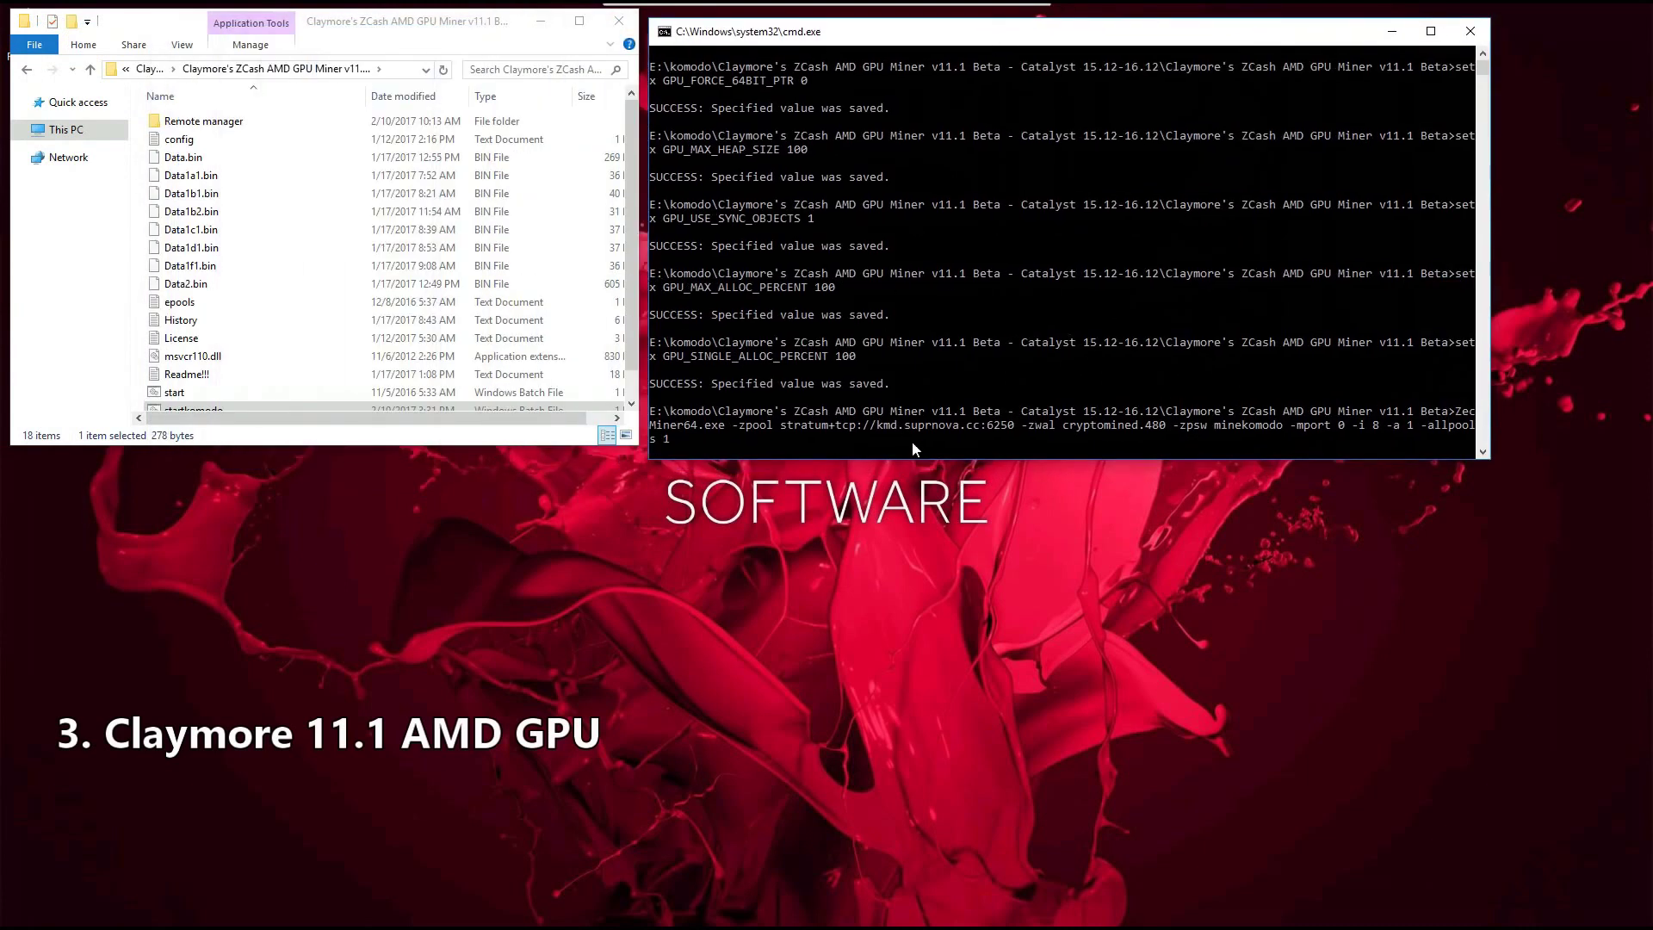
drag(917, 460, 901, 885)
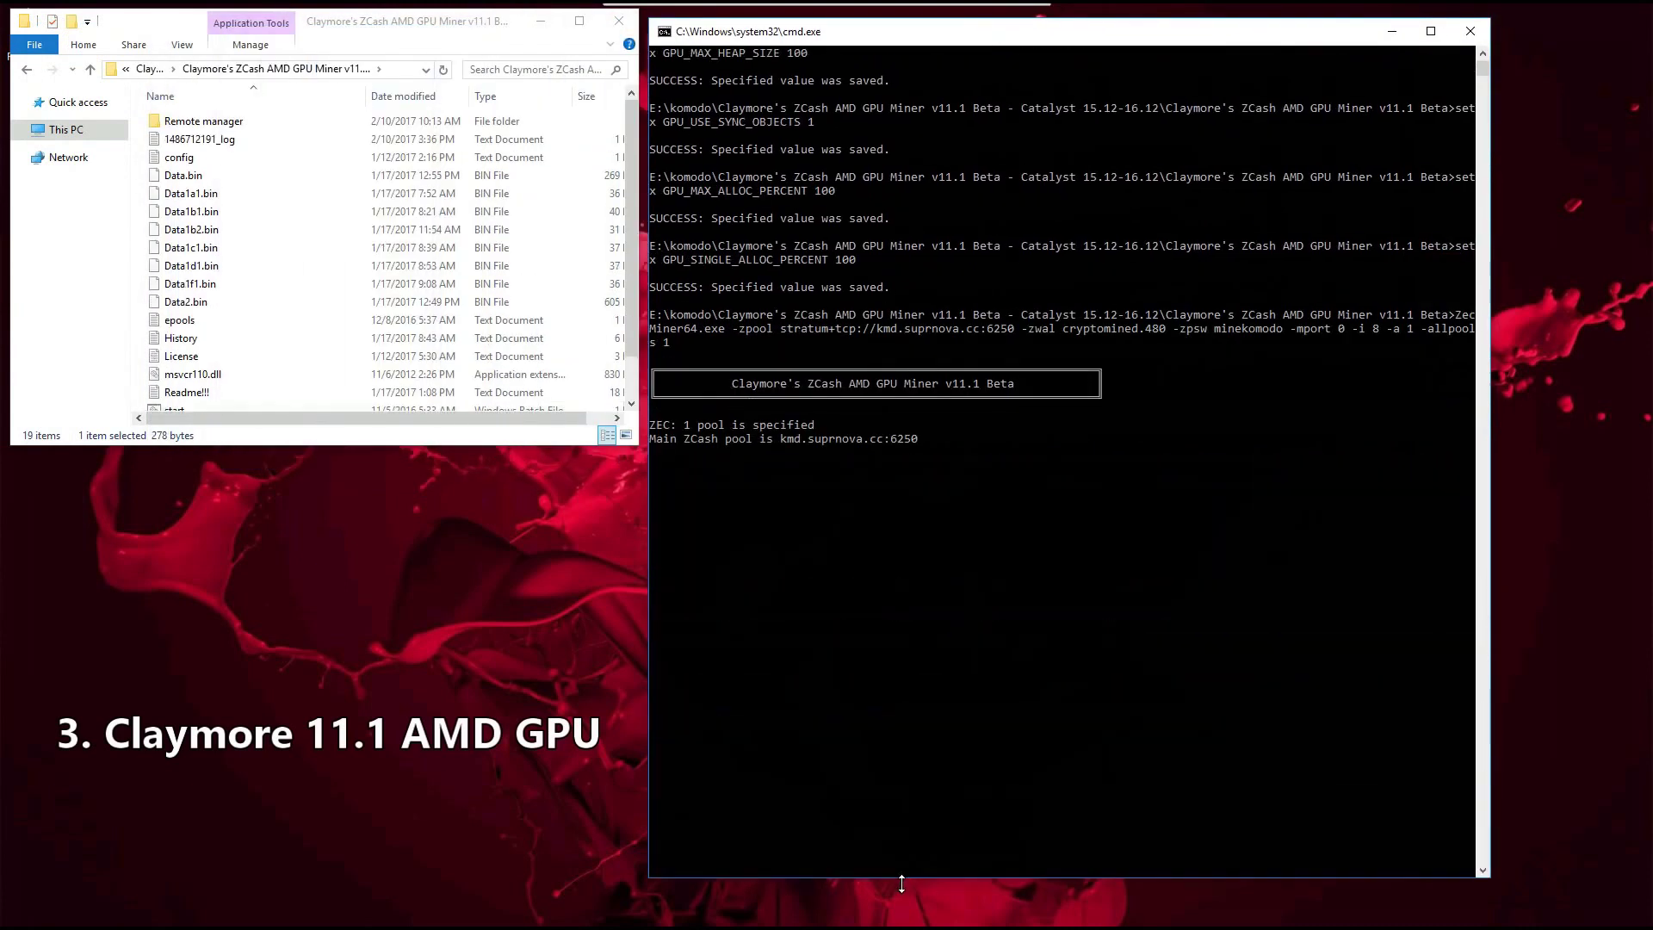